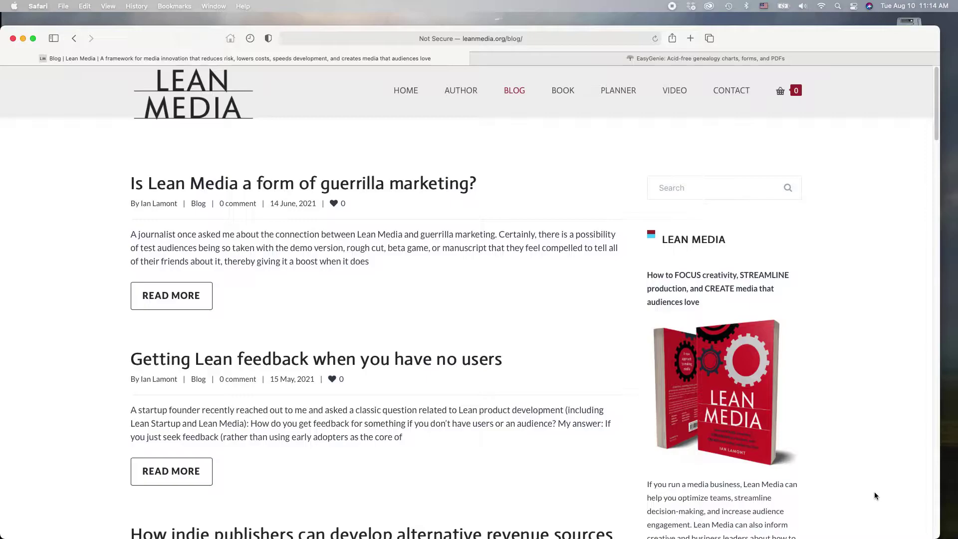
Switch to Firefox and read the expanded description on the Crowdfunding Basics In 30 Minutes Amazon listing.
key(super+Tab)
key(super+Tab)
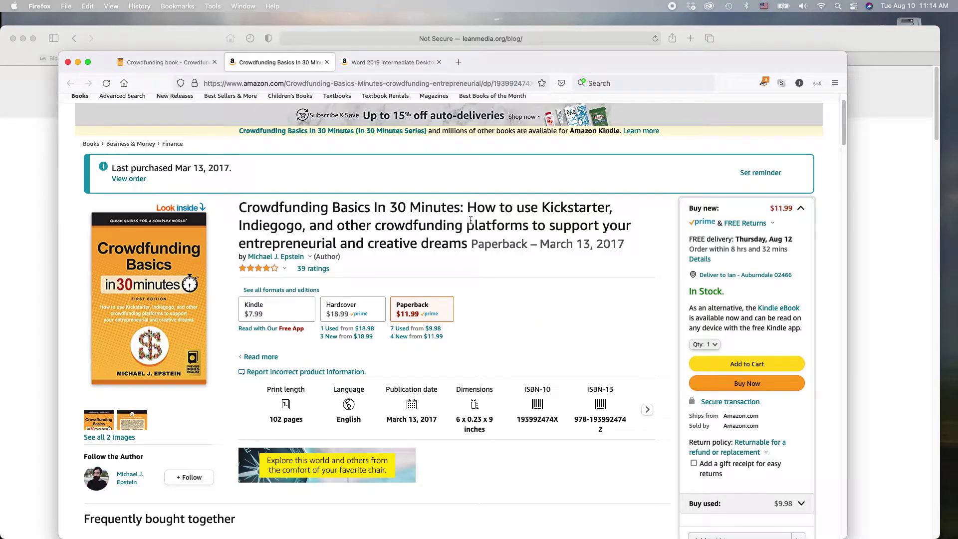
scroll(540, 288, down, 1)
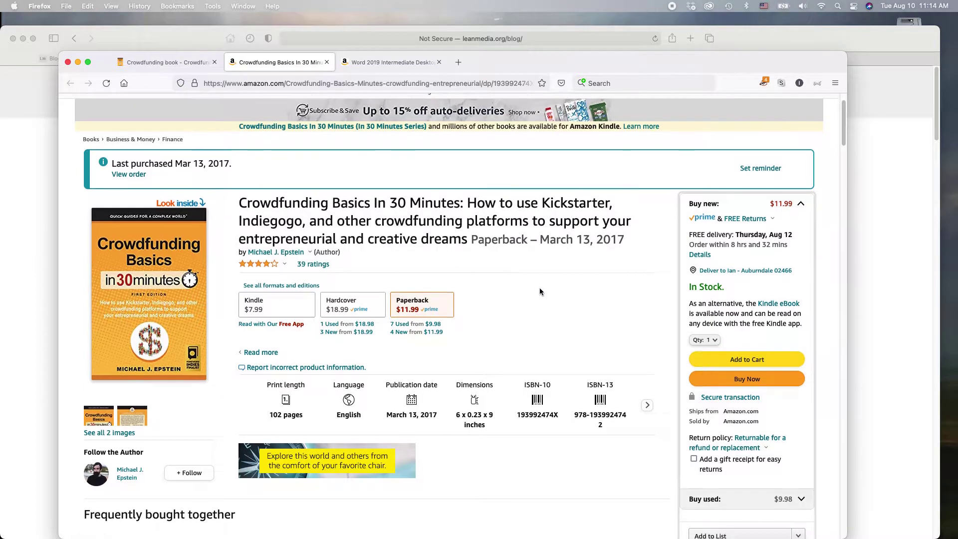
scroll(557, 272, down, 6)
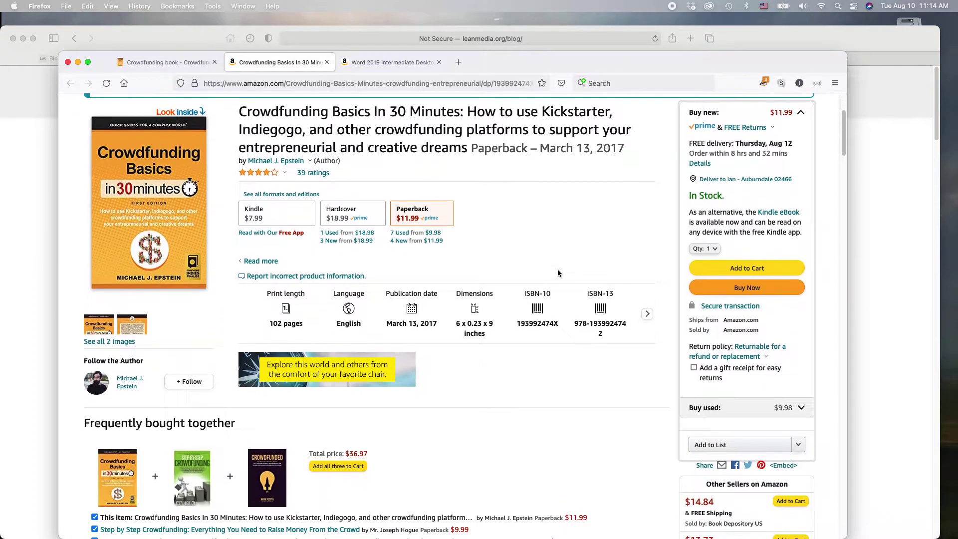
scroll(557, 271, up, 5)
scroll(557, 272, up, 2)
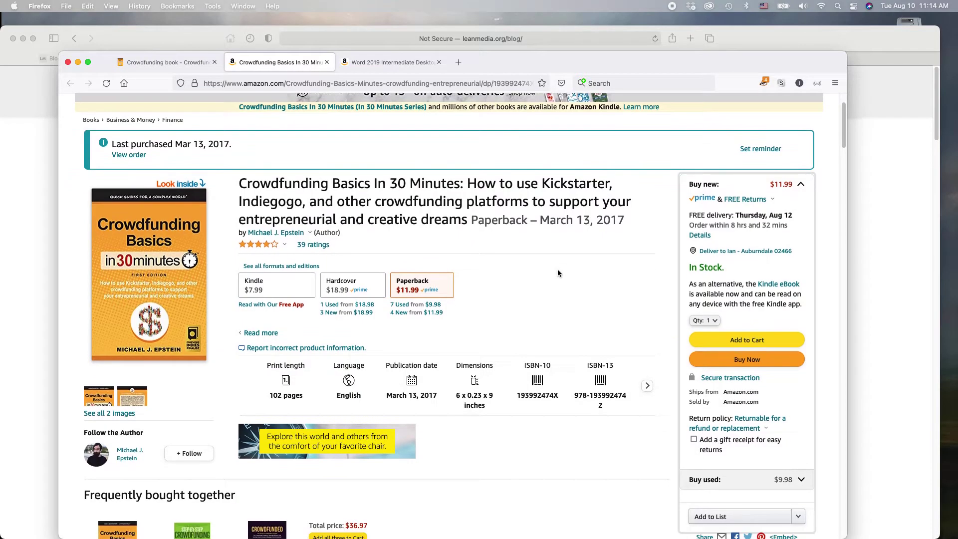
click(260, 332)
scroll(366, 227, down, 5)
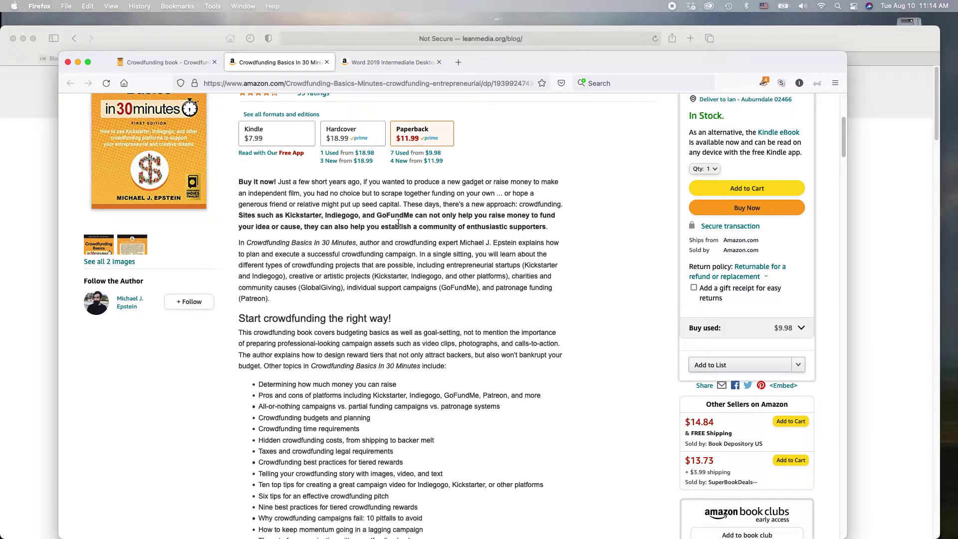
scroll(385, 233, down, 1)
scroll(384, 233, down, 6)
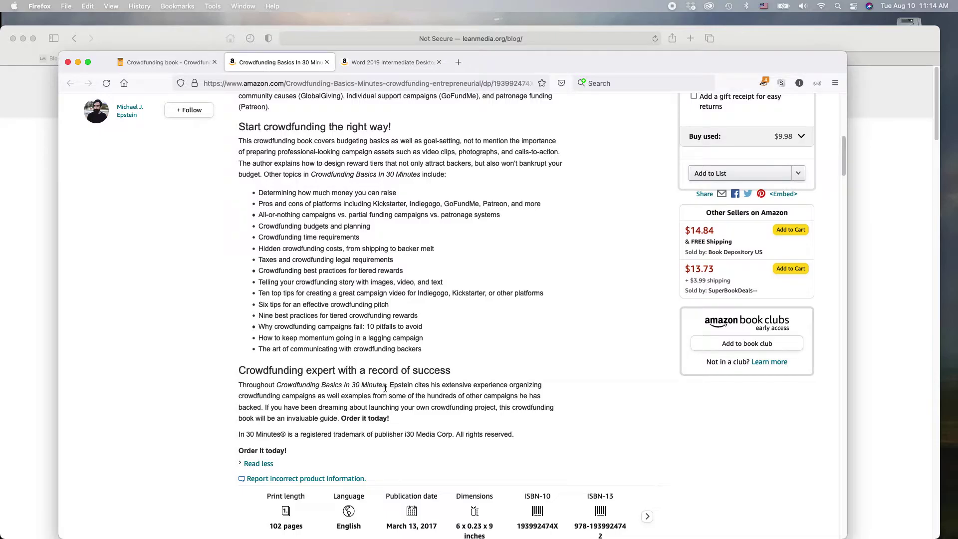
scroll(387, 369, up, 4)
scroll(388, 369, up, 6)
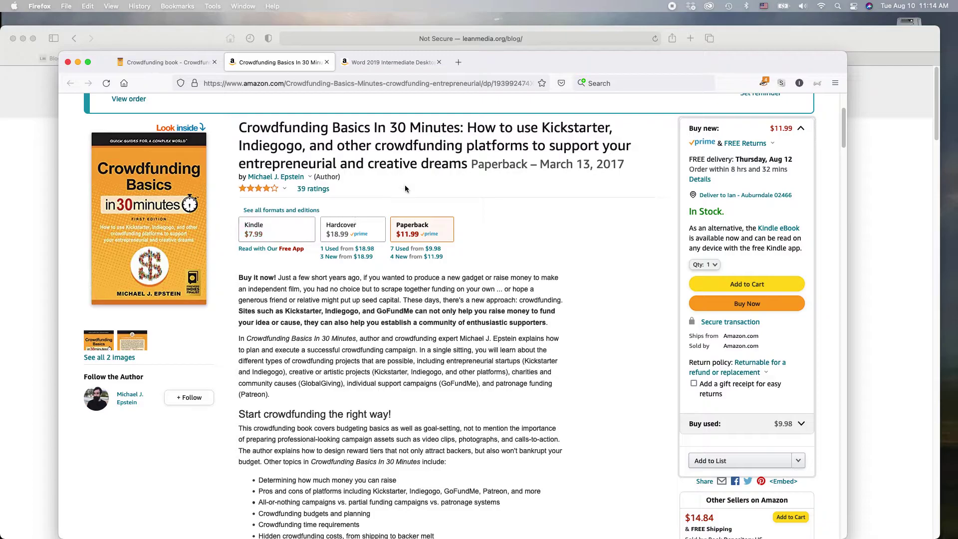
Open the Word 2019 Intermediate Desktop Reference and Cheat Sheet listing and expand its full description.
mouse_move(270, 180)
click(406, 63)
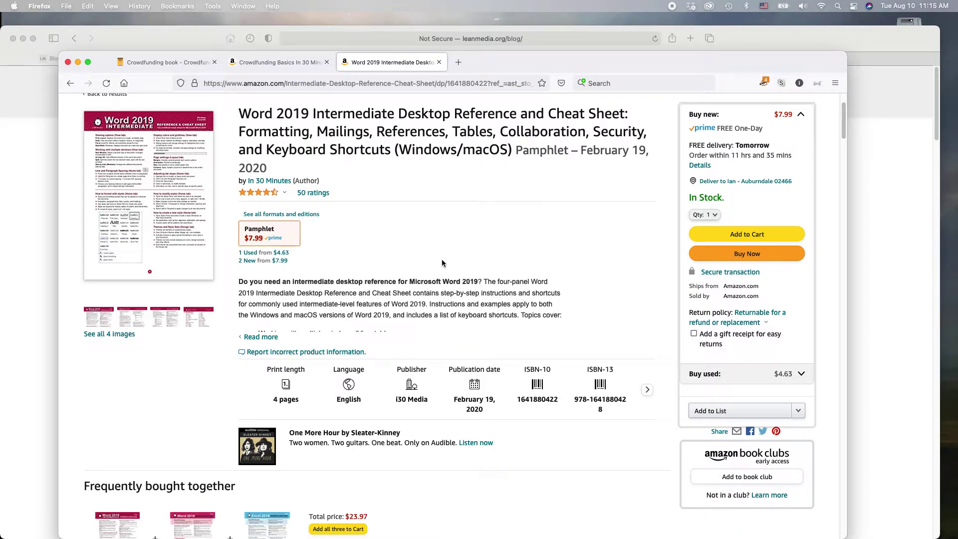
click(261, 337)
scroll(351, 365, down, 3)
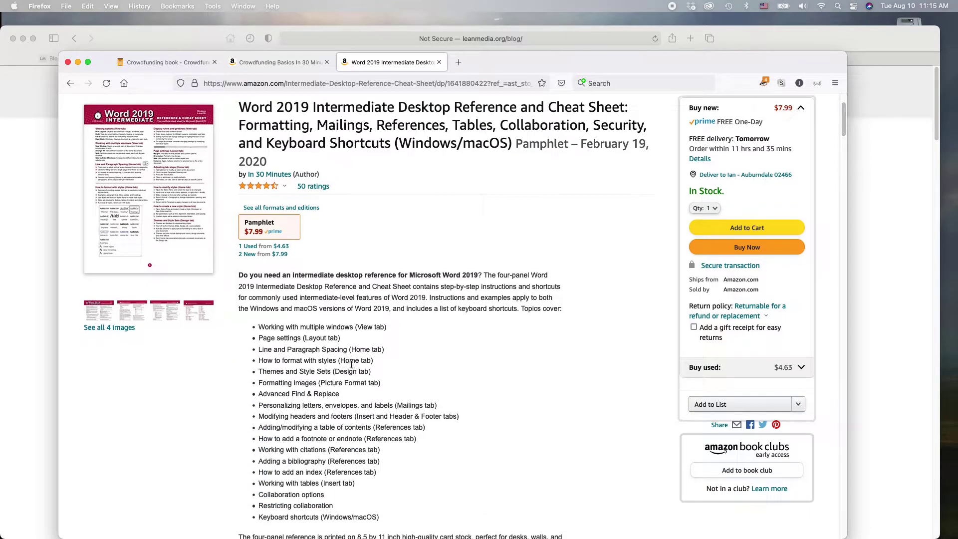
scroll(351, 364, down, 3)
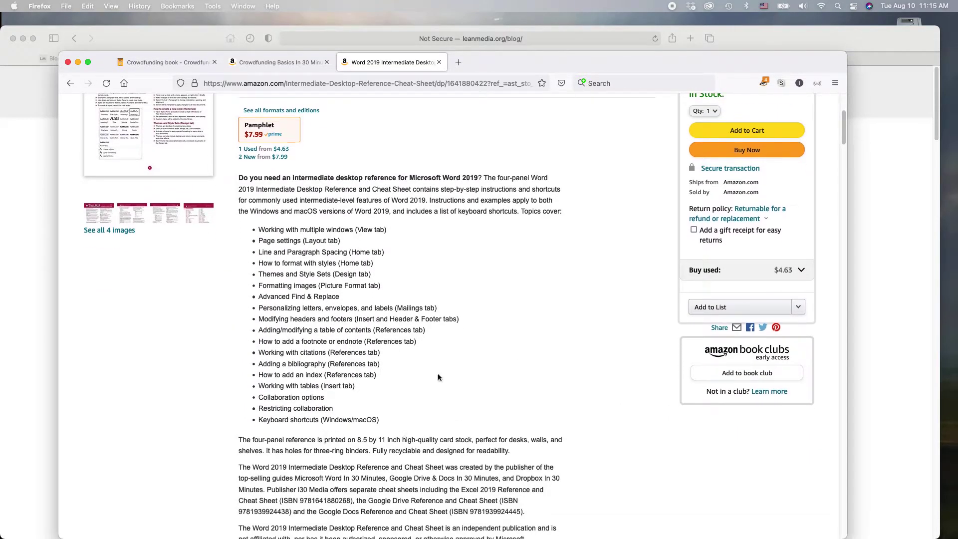
Examine the From the Publisher section of the Word cheat sheet listing, including its text, images and product comparison table.
scroll(452, 289, down, 20)
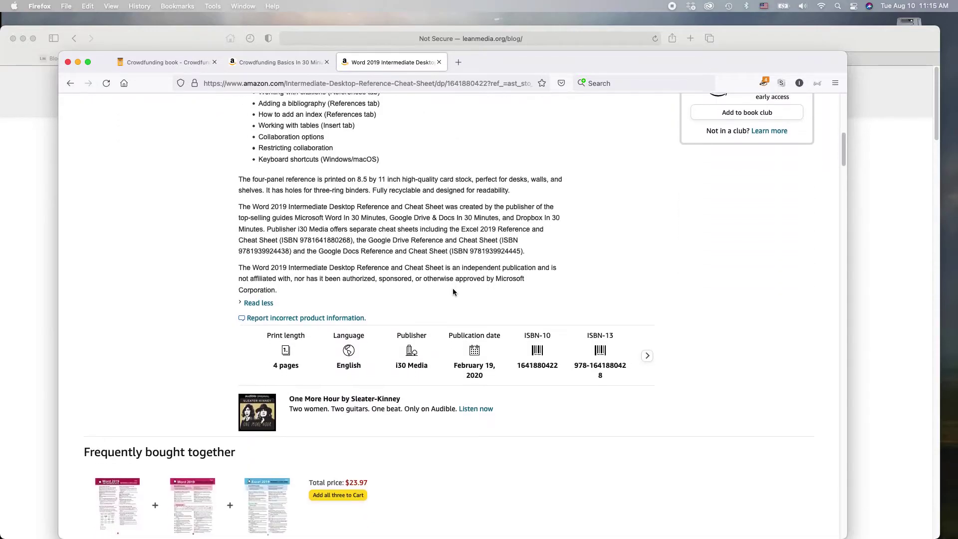
scroll(453, 290, down, 20)
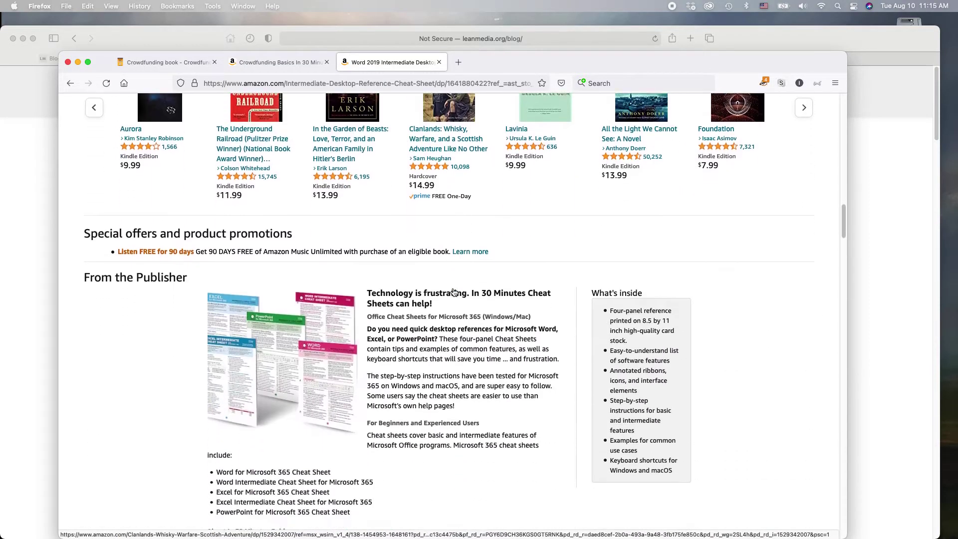
scroll(453, 289, down, 7)
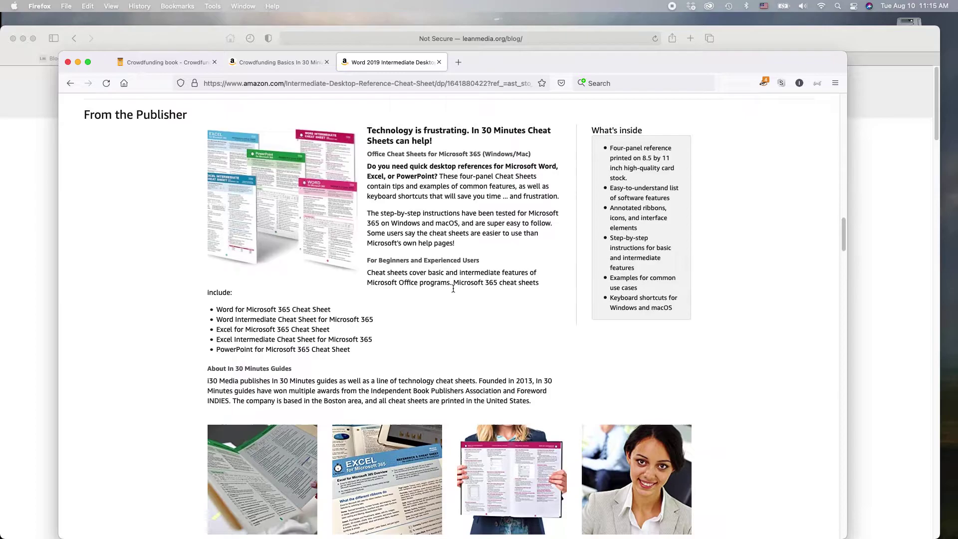
drag(83, 106, 196, 106)
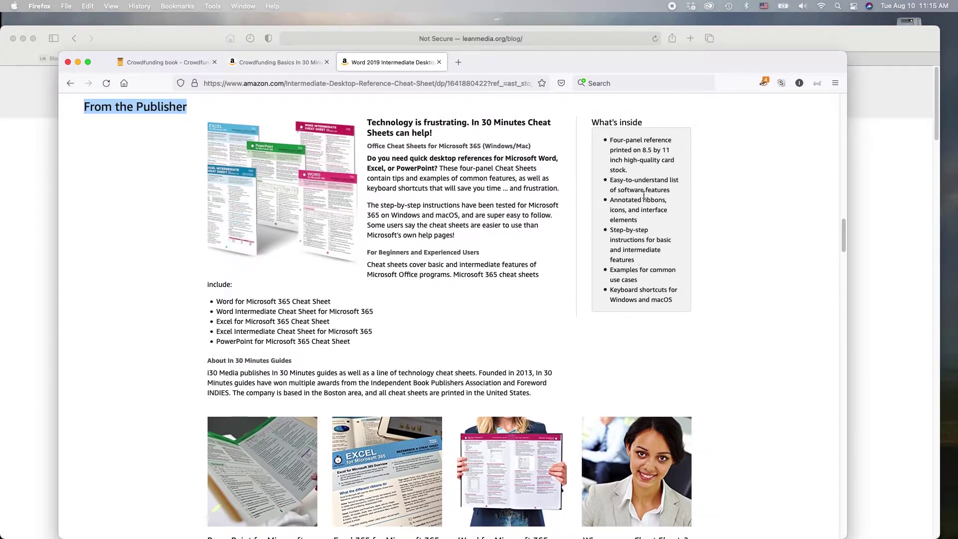
scroll(507, 316, down, 10)
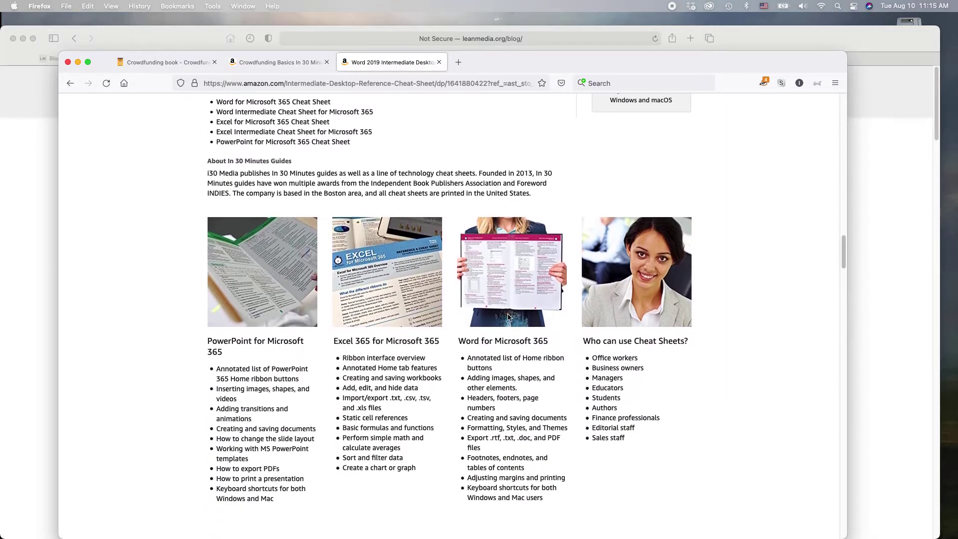
scroll(507, 317, down, 10)
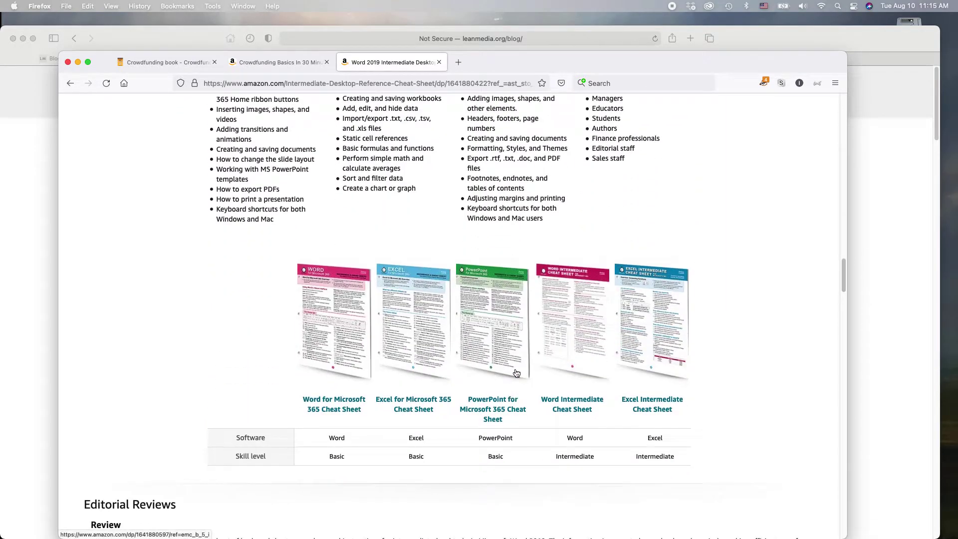
scroll(585, 282, up, 15)
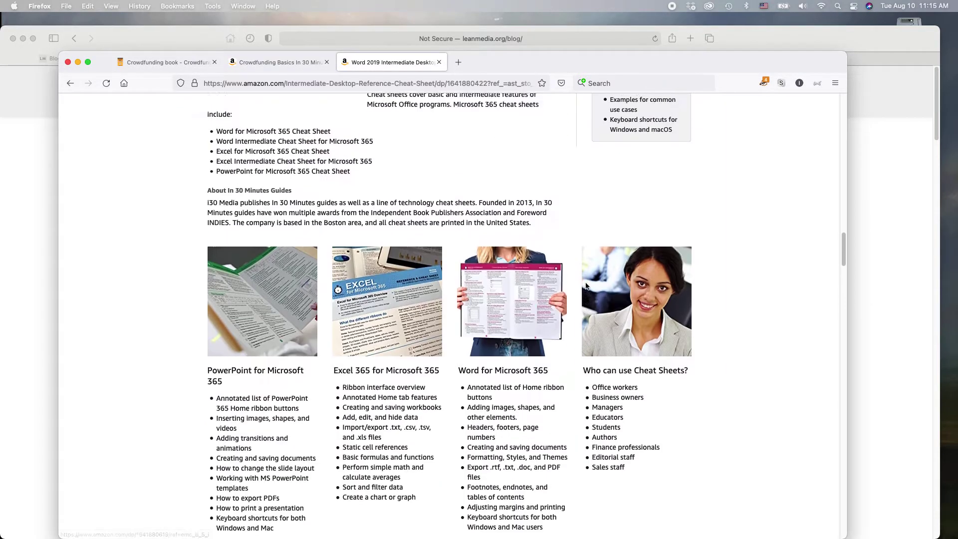
scroll(682, 292, up, 2)
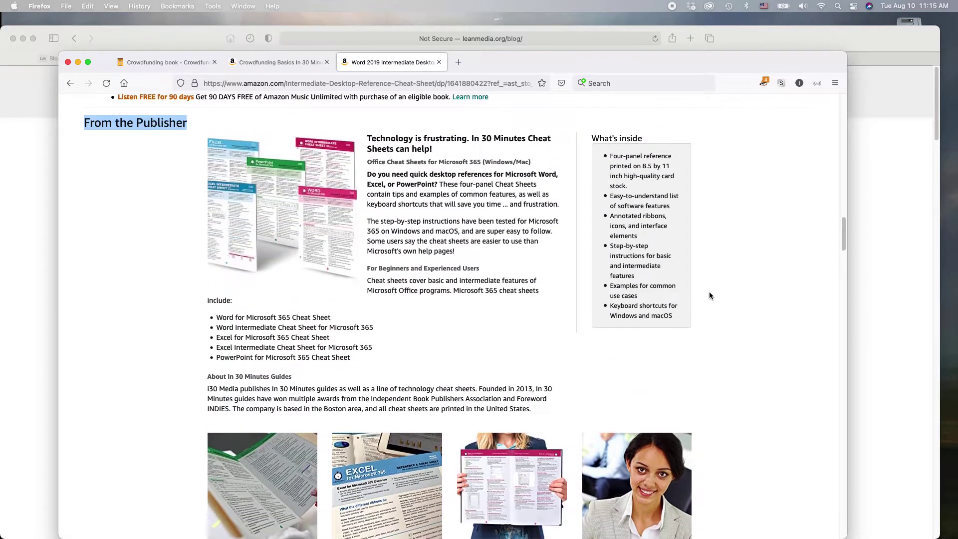
click(149, 235)
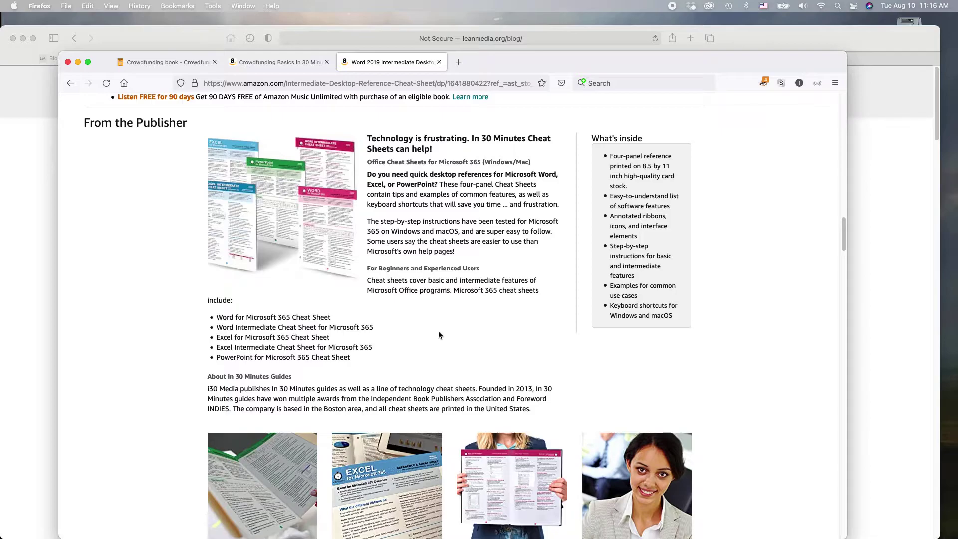
Compare the cheat sheet's plain topic description with its illustrated From the Publisher section.
scroll(447, 336, up, 15)
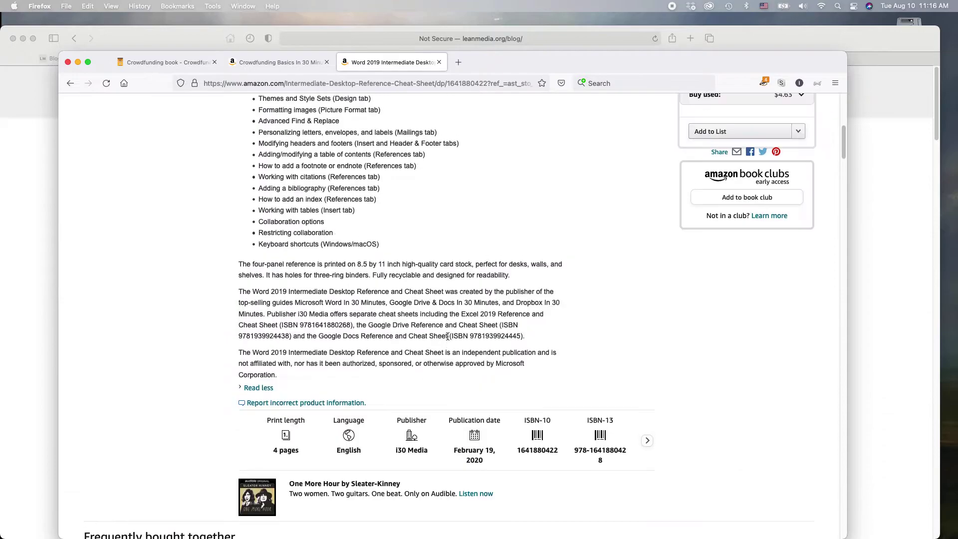
scroll(447, 335, up, 4)
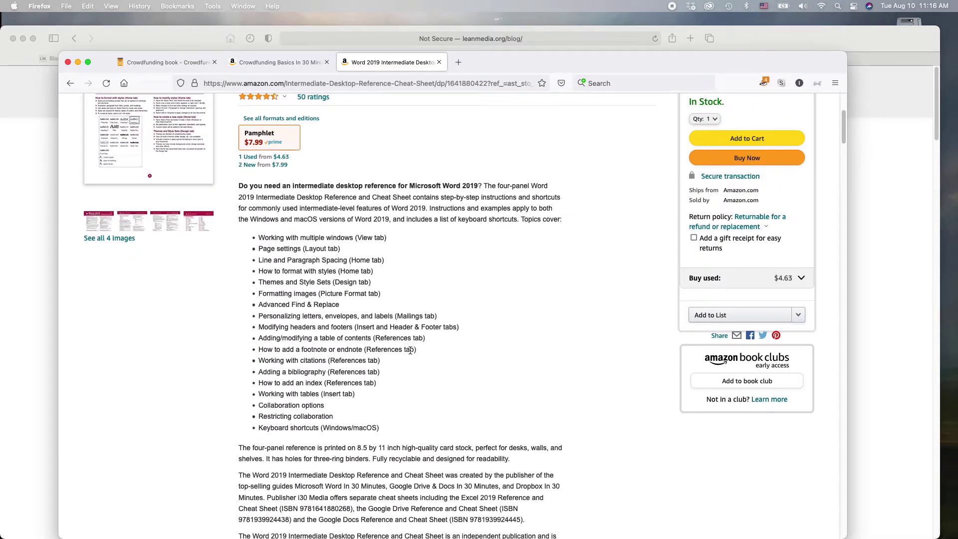
scroll(502, 343, down, 1)
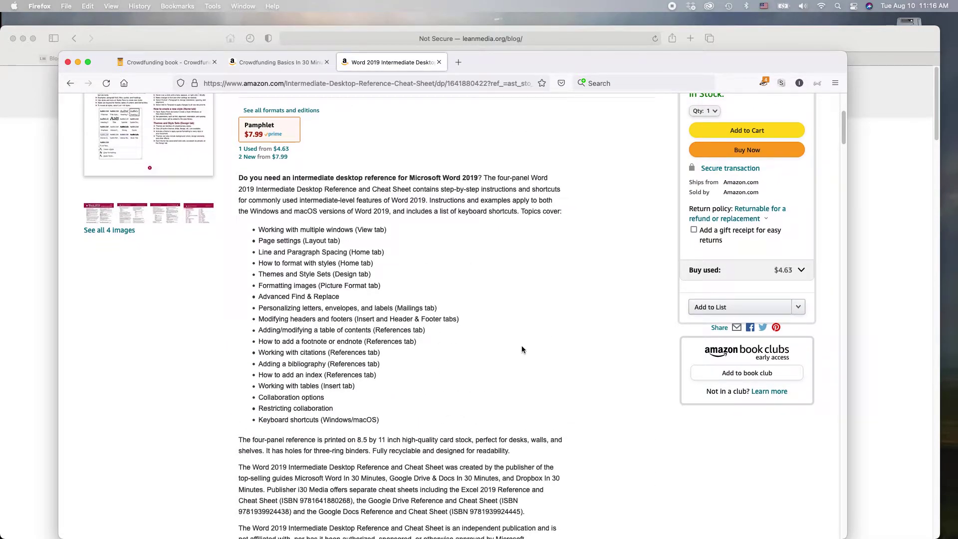
scroll(522, 349, down, 1)
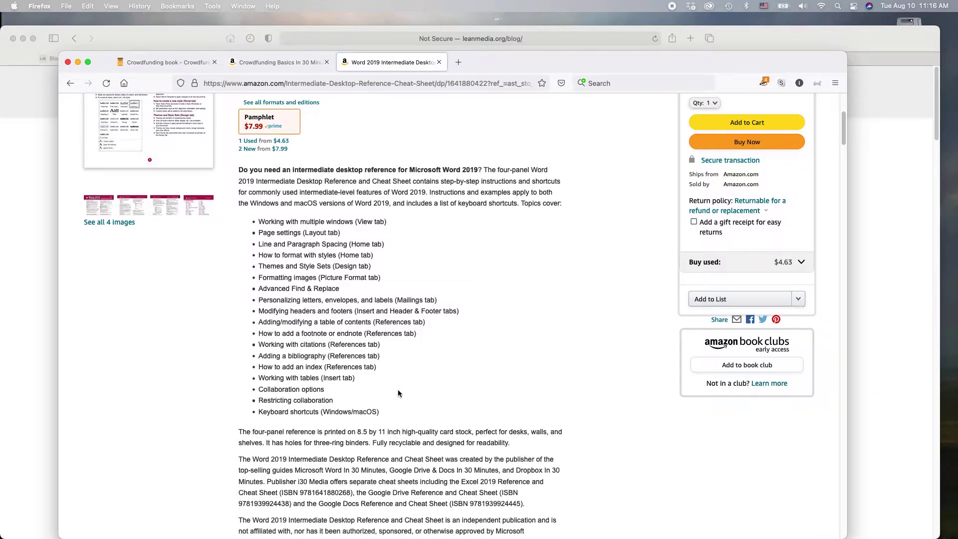
scroll(409, 390, down, 15)
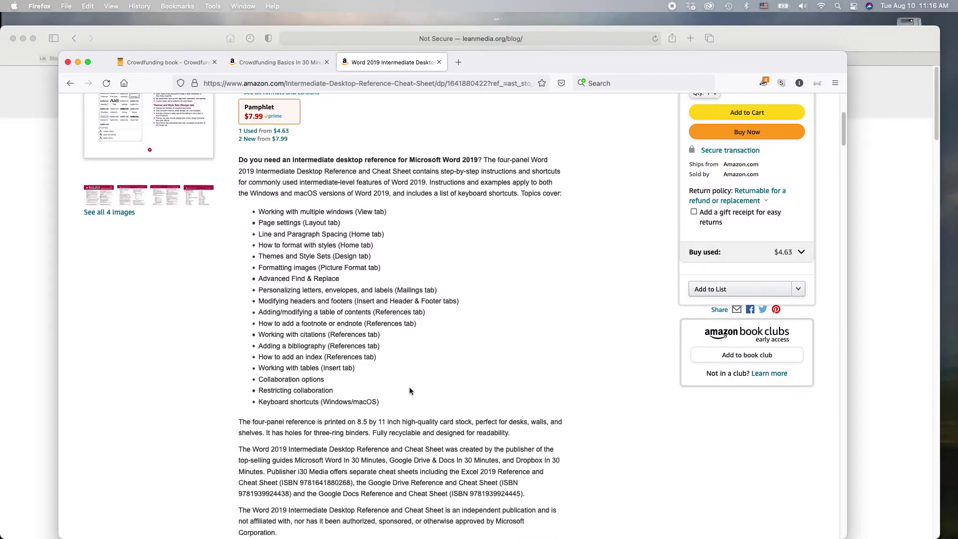
scroll(410, 390, down, 20)
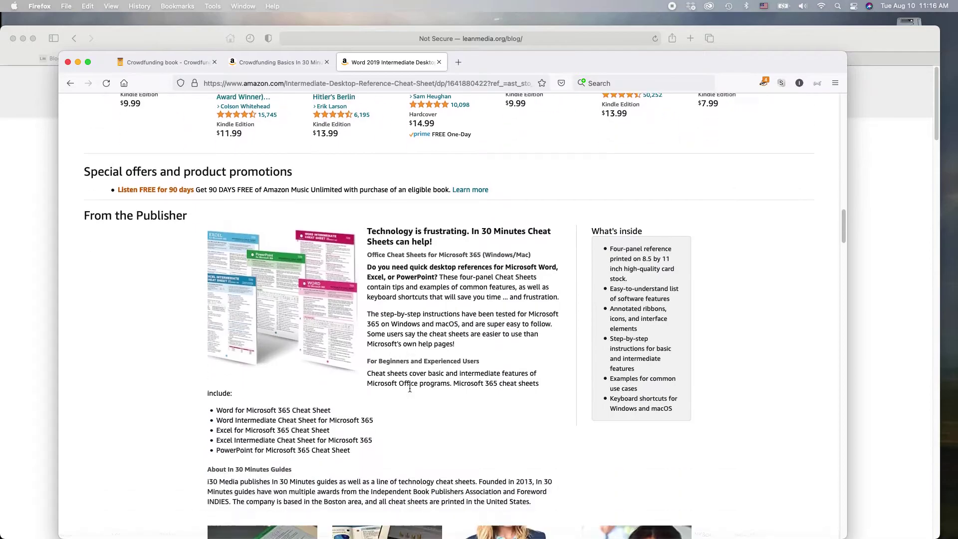
scroll(407, 382, up, 3)
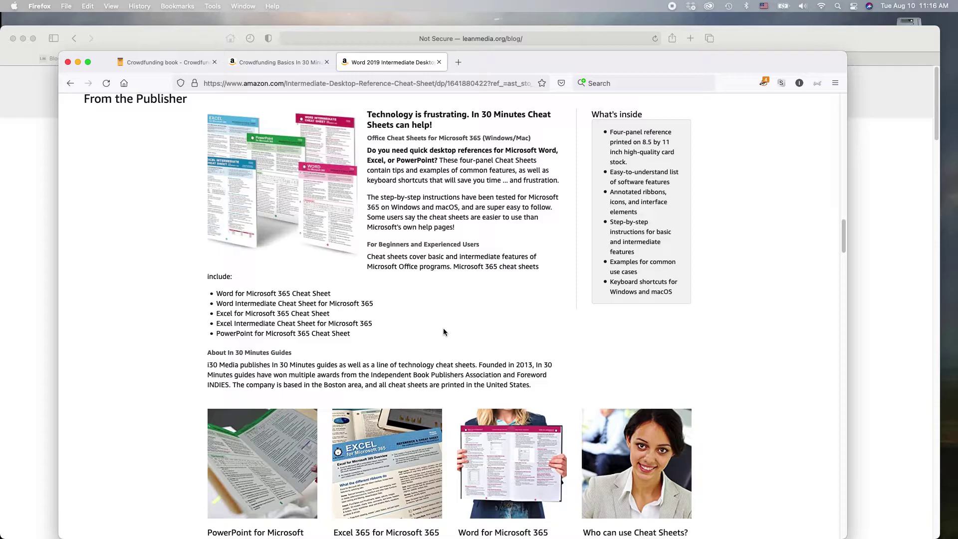
Return to the Crowdfunding Basics In 30 Minutes listing and review its title and description area.
click(298, 60)
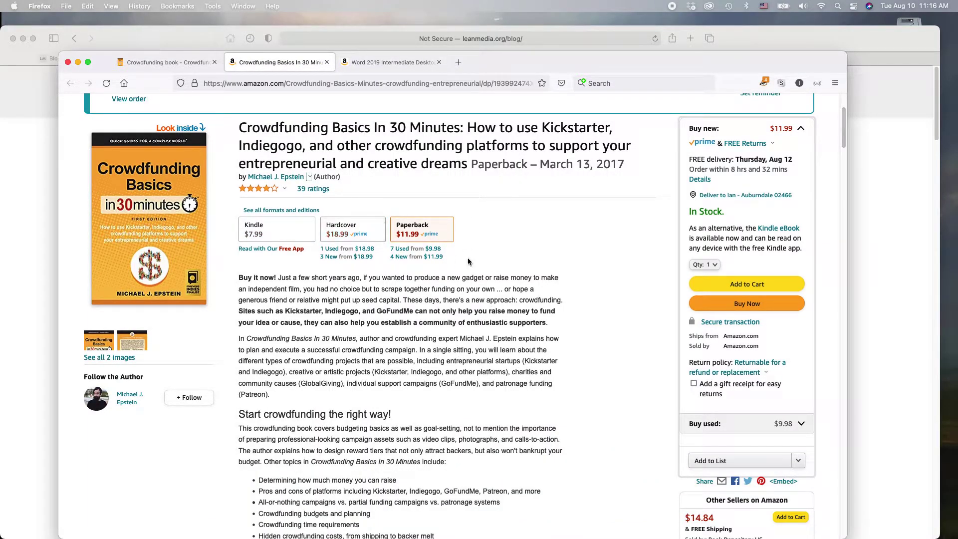
scroll(557, 244, up, 2)
scroll(557, 244, down, 2)
scroll(557, 246, down, 1)
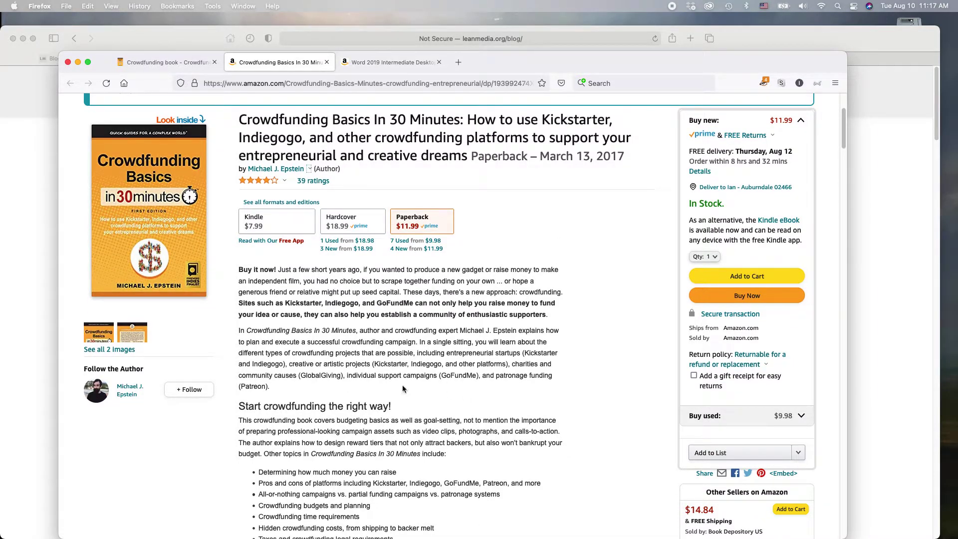
Switch to Chrome, sign in to Kindle Direct Publishing and enlarge the bookshelf page to 110%.
key(super+Tab)
key(super+Tab)
key(super+Tab)
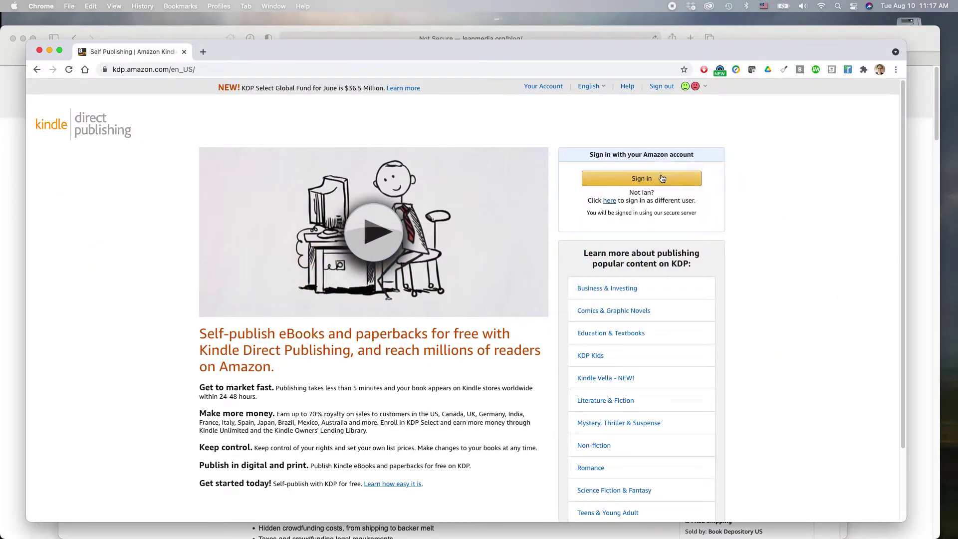
click(661, 179)
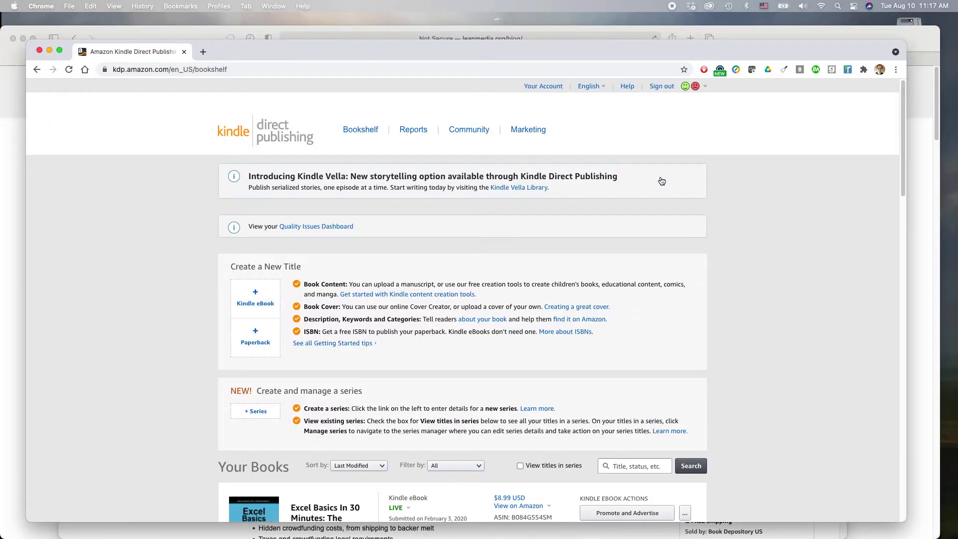
key(super+equal)
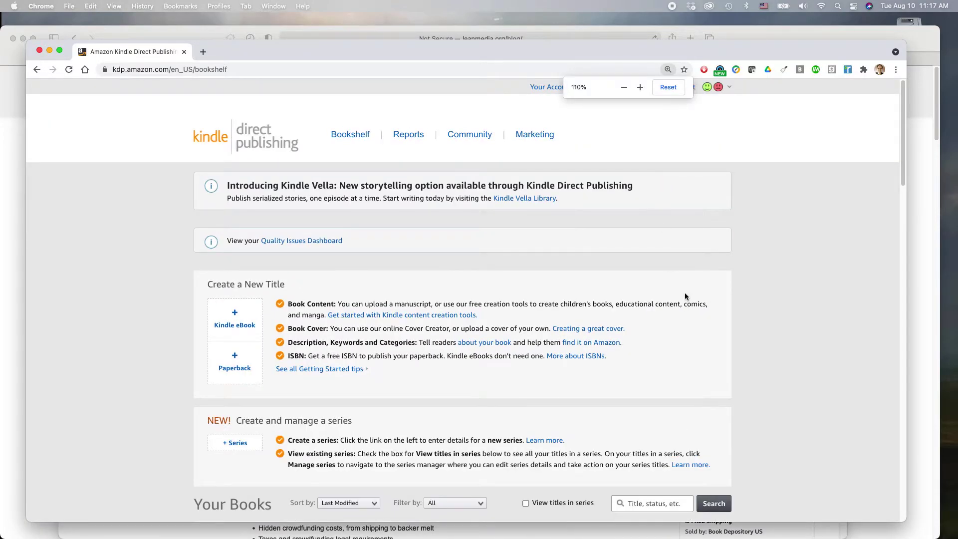
scroll(684, 292, down, 10)
scroll(680, 270, up, 3)
scroll(680, 271, up, 8)
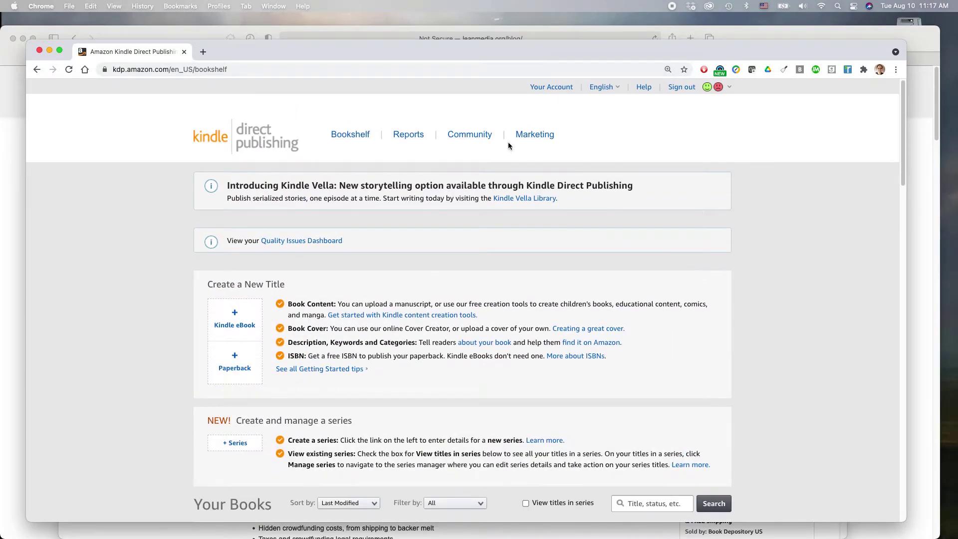
Open the Marketing Resources page in Kindle Direct Publishing and find the A+ Content section.
click(527, 139)
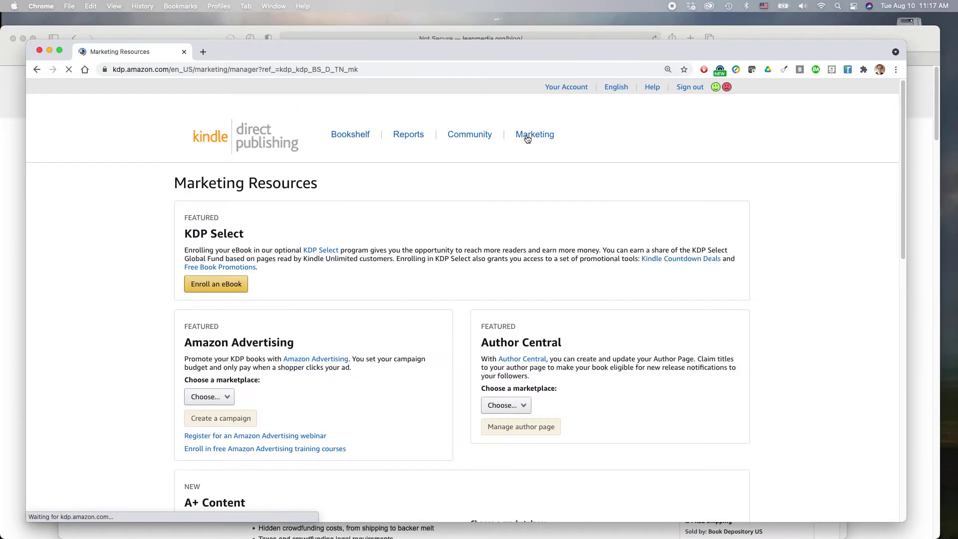
scroll(512, 160, down, 2)
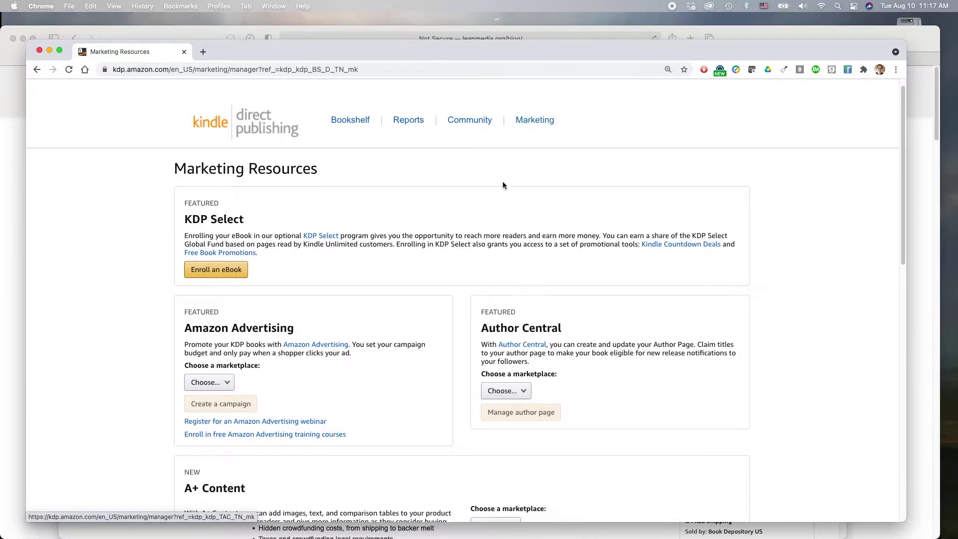
scroll(367, 359, down, 5)
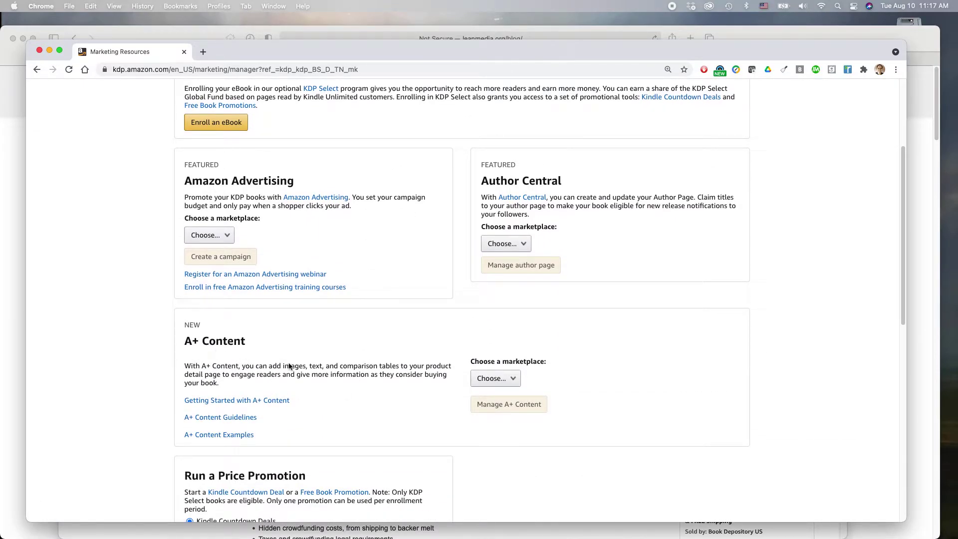
Open the A+ Content Guidelines and examine the rules on pricing, customer reviews, time-sensitive information and publication quotes.
click(232, 418)
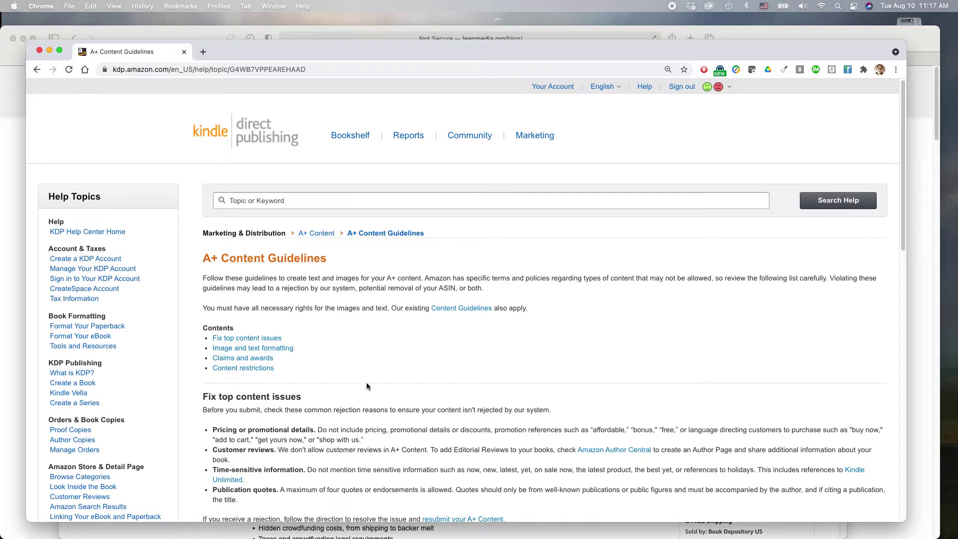
scroll(319, 294, down, 3)
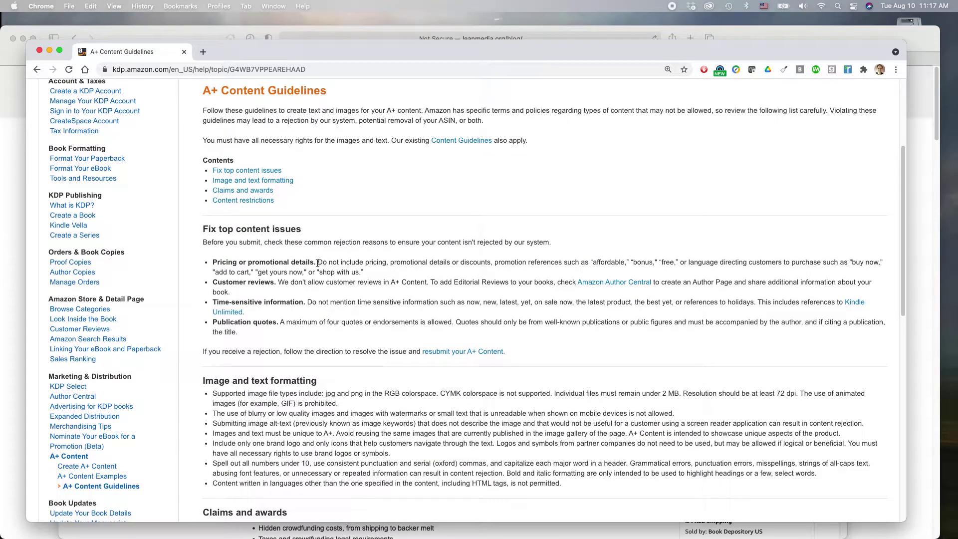
drag(318, 263, 373, 274)
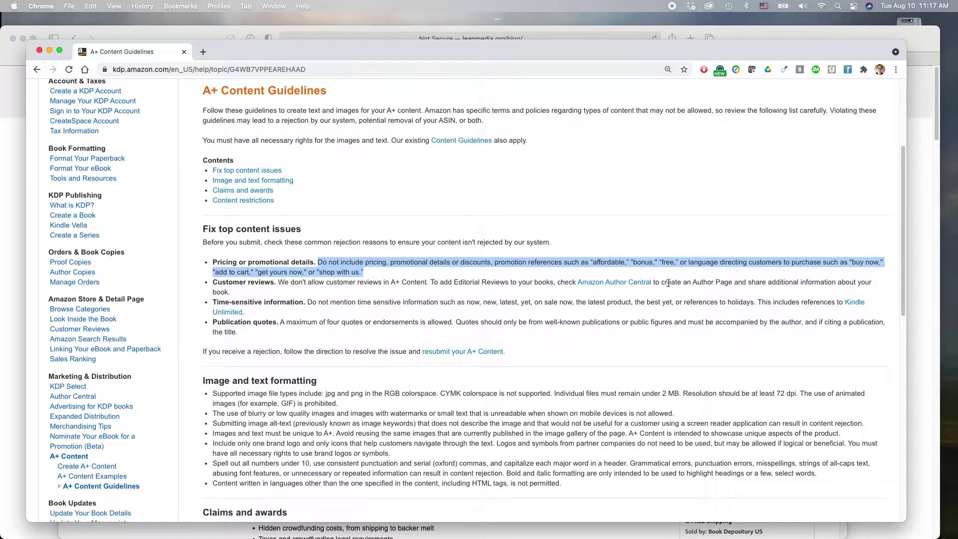
drag(278, 282, 428, 283)
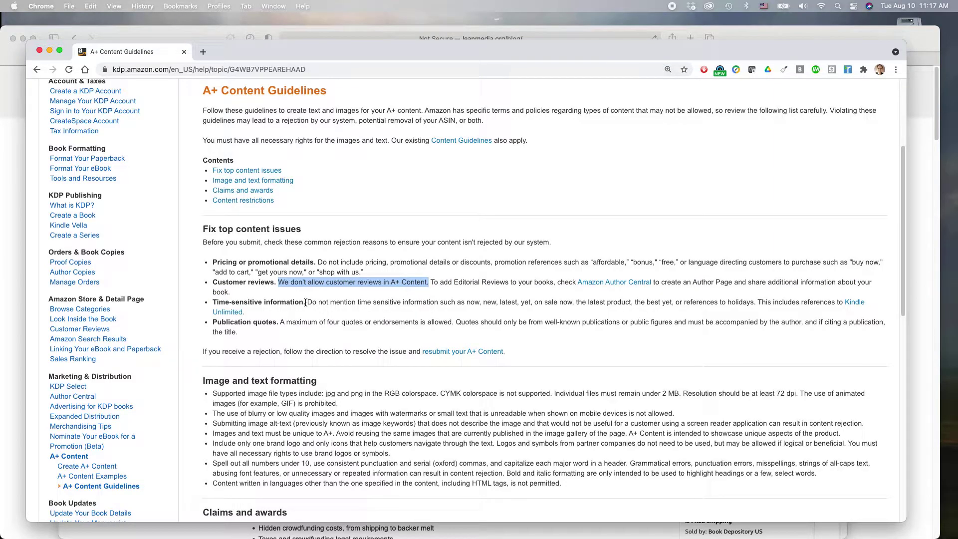
drag(307, 302, 574, 303)
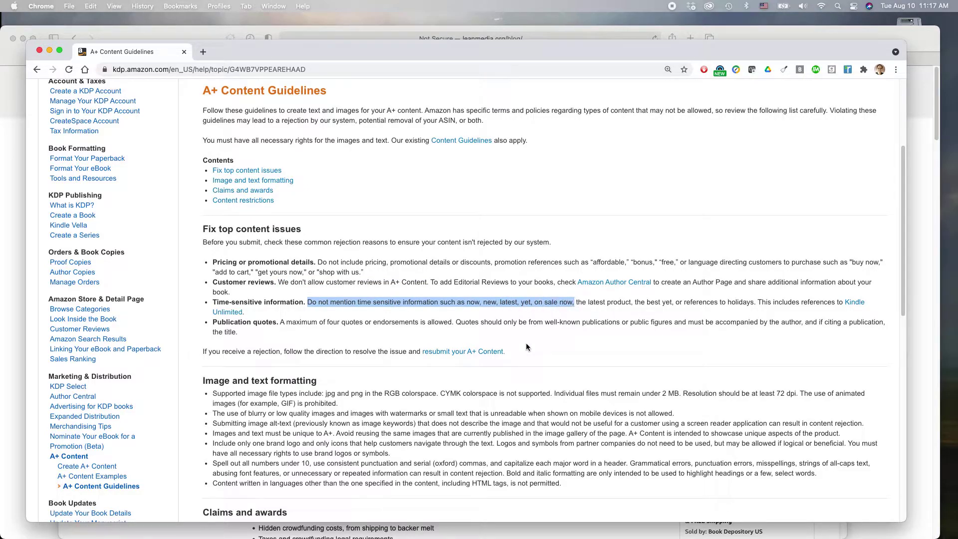
drag(280, 322, 674, 320)
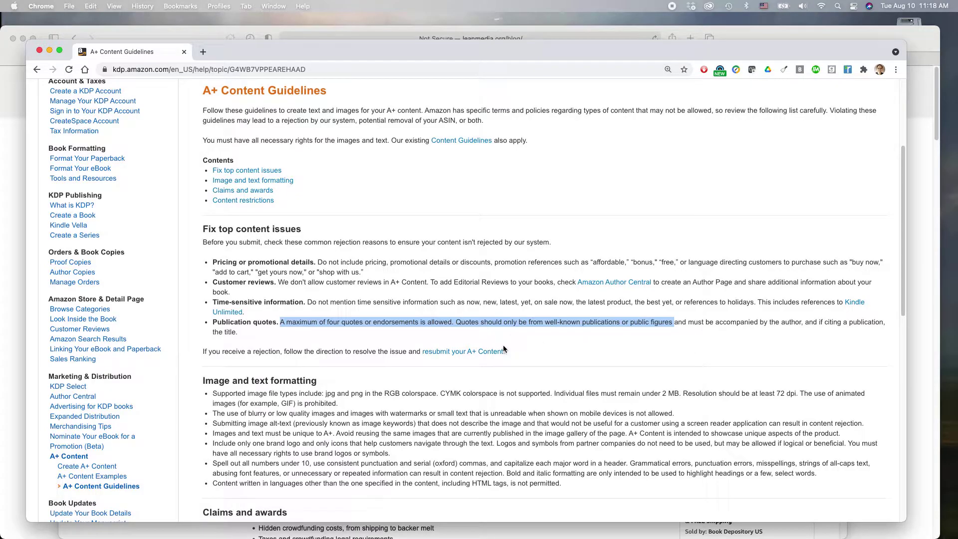
Examine the guidelines' rule on referencing awards or endorsements under Claims and awards.
scroll(491, 361, down, 4)
scroll(491, 361, down, 6)
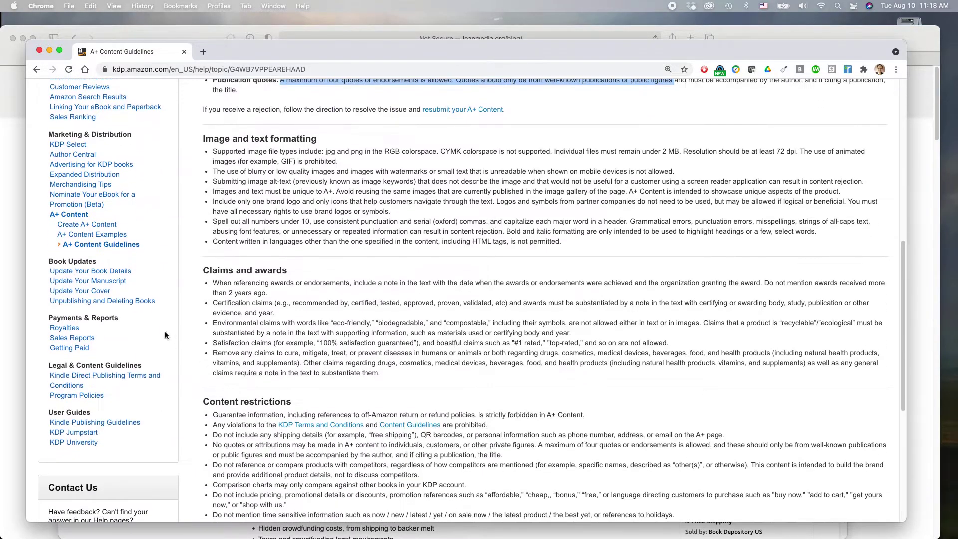
drag(213, 282, 281, 295)
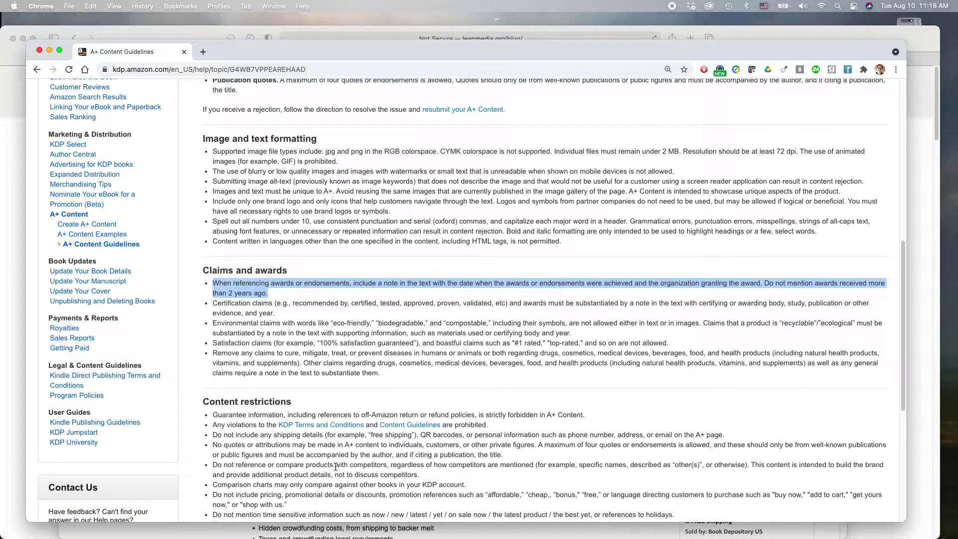
scroll(407, 416, up, 1)
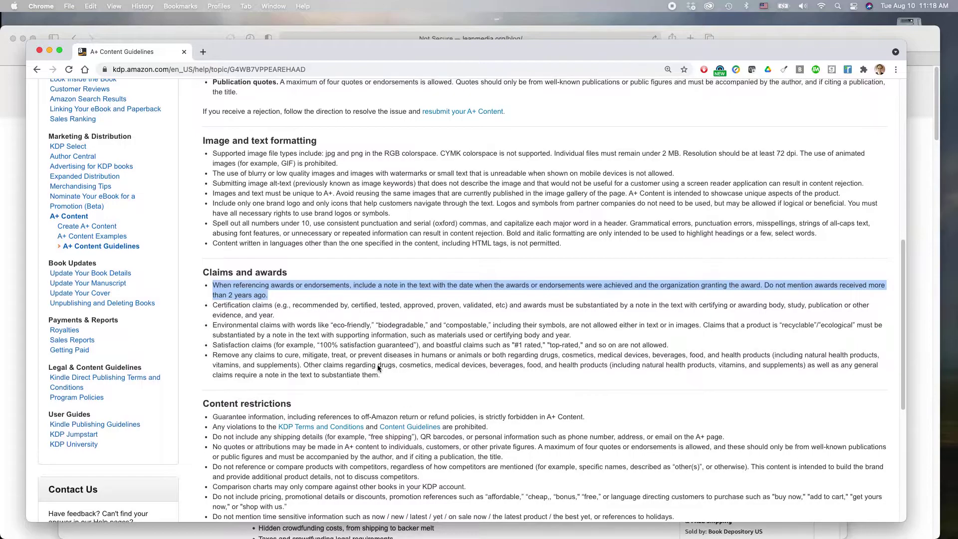
Return to Marketing Resources and open the A+ Content Manager for the Amazon.com marketplace.
click(38, 69)
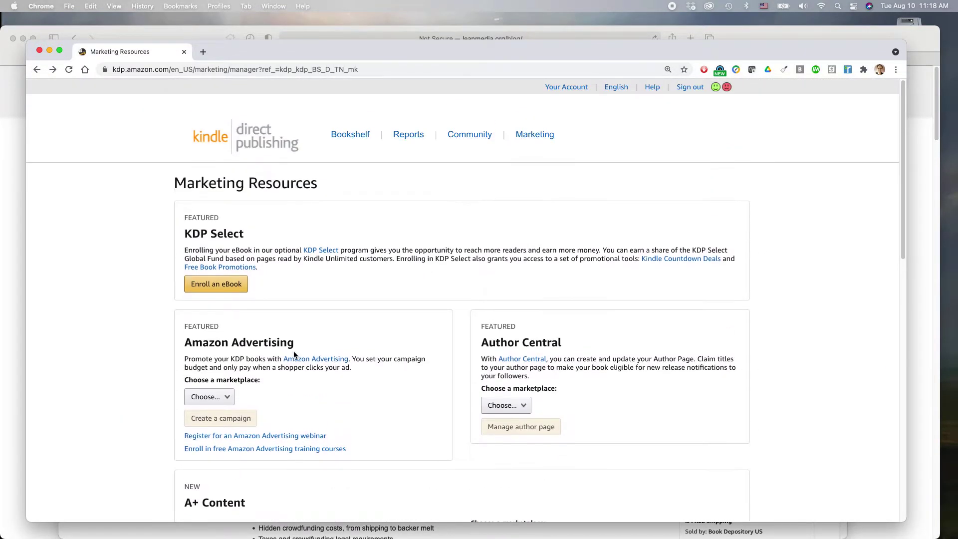
scroll(387, 372, down, 6)
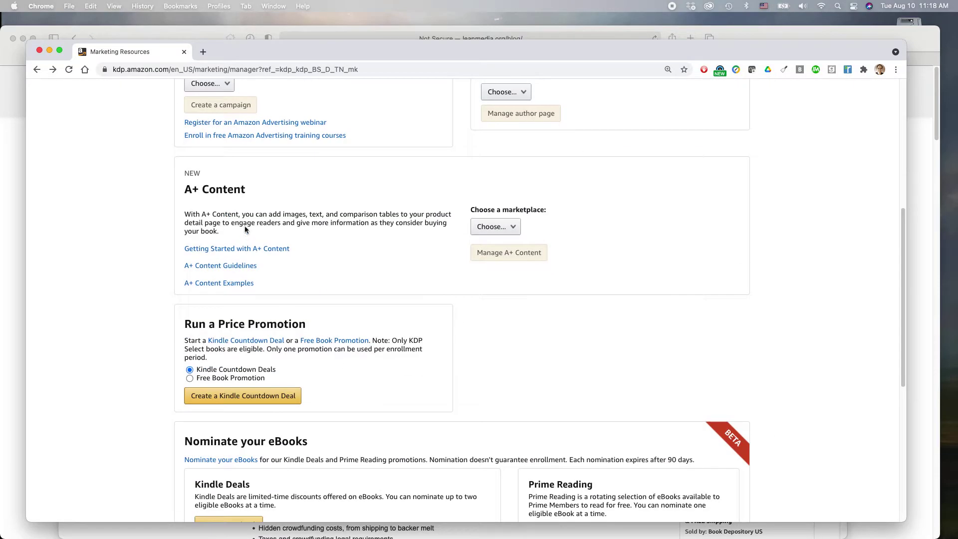
click(515, 228)
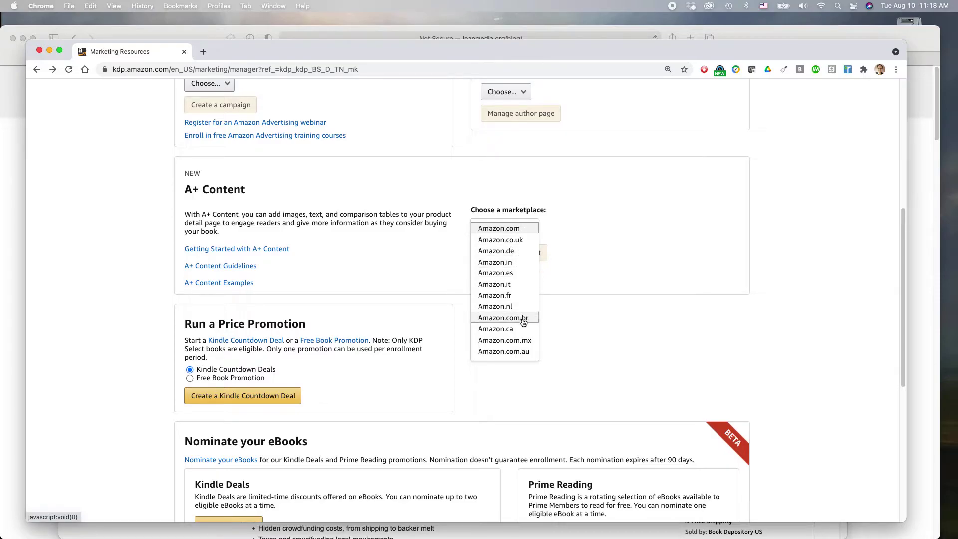
click(515, 232)
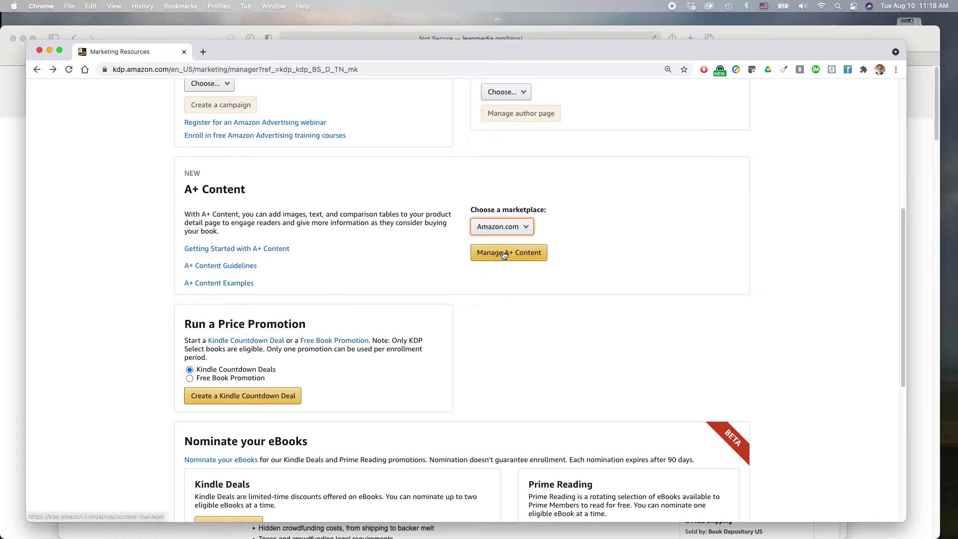
click(537, 256)
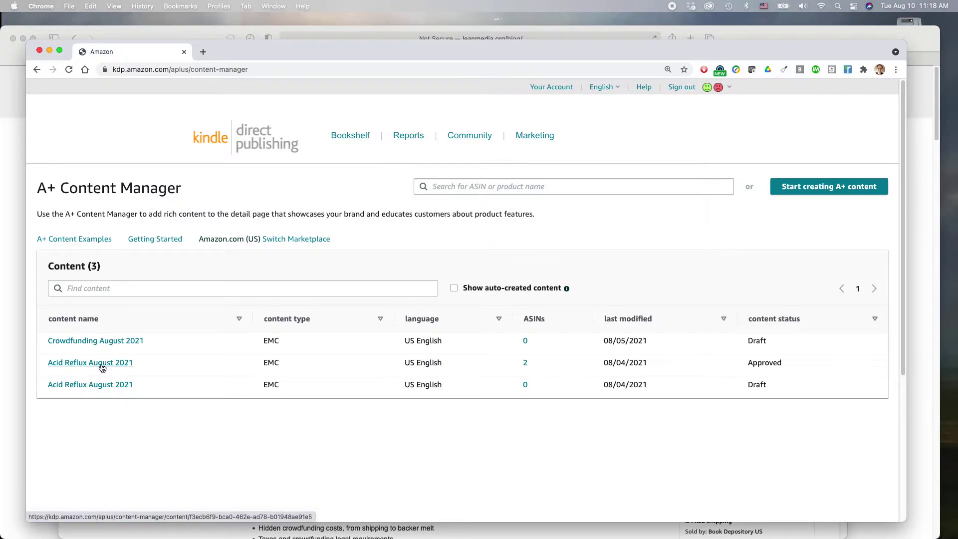
Check the content status and applied ASINs of the existing Crowdfunding and Acid Reflux entries.
drag(746, 363, 784, 362)
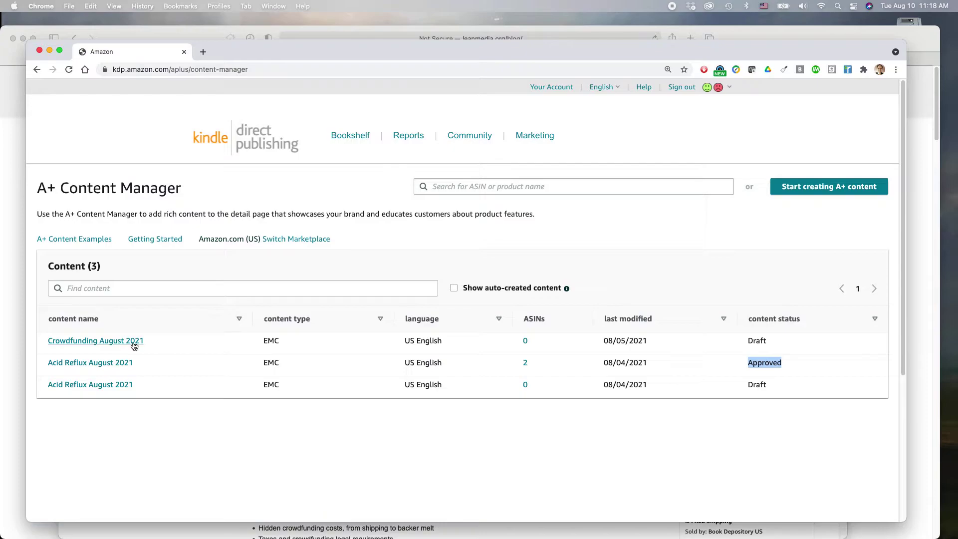
click(758, 341)
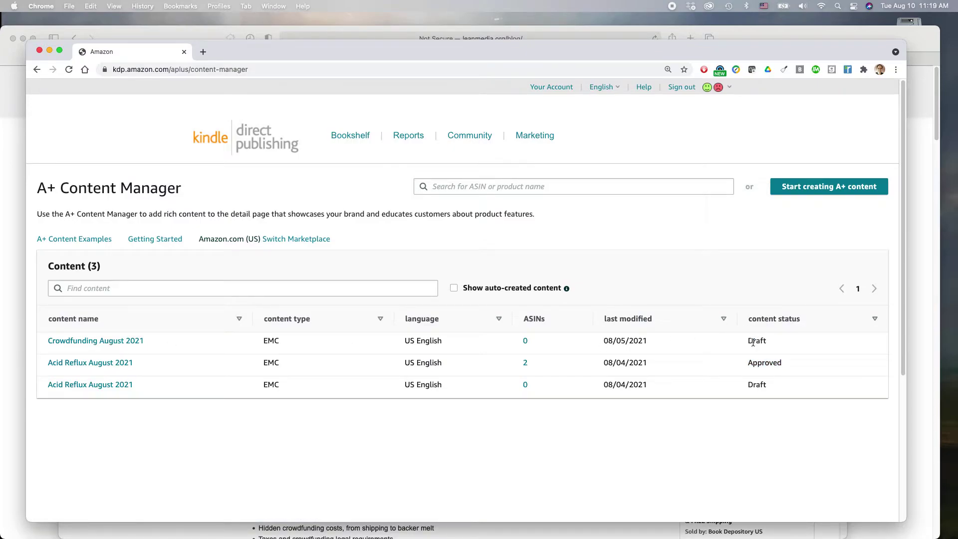
drag(524, 318, 545, 319)
Switch to Firefox and examine the text, image and comparison modules in the Word cheat sheet's From the Publisher section.
key(super+Tab)
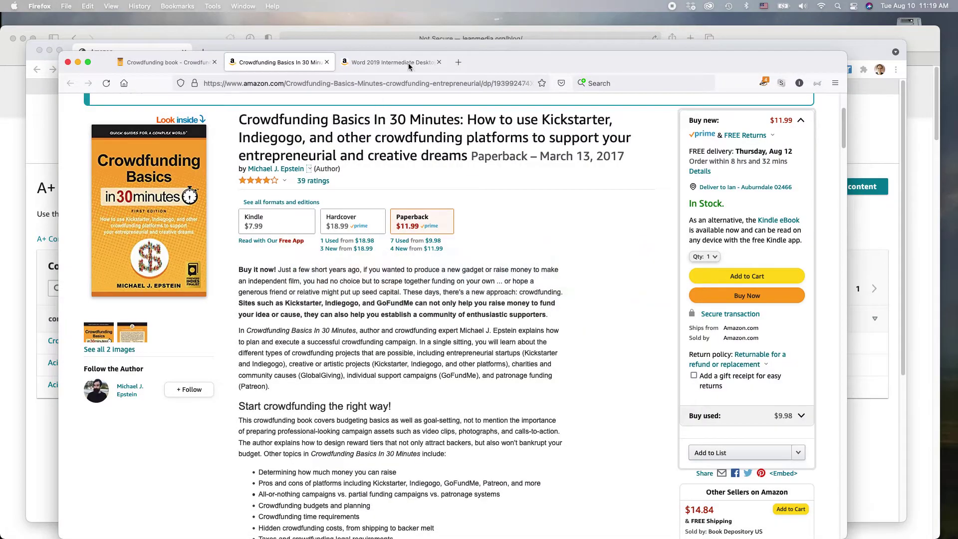
click(375, 68)
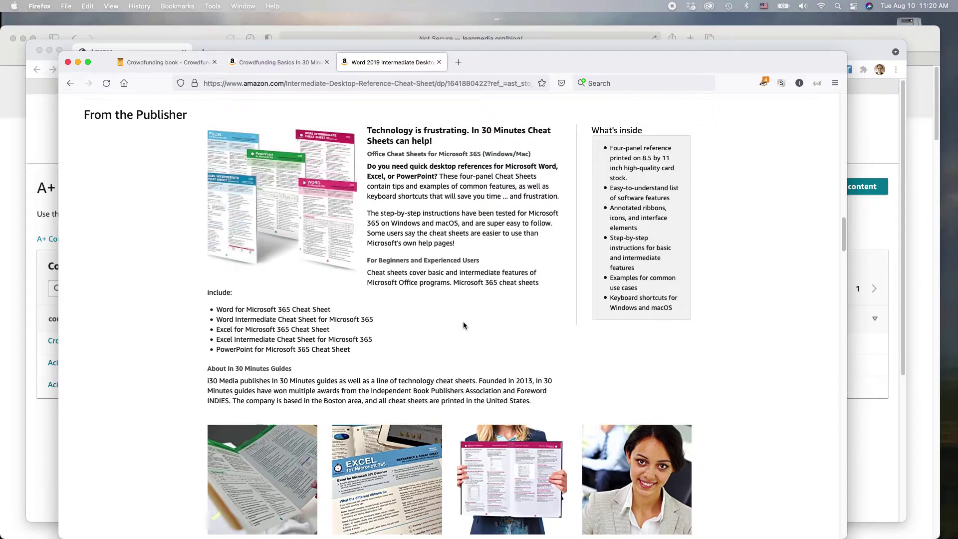
scroll(463, 325, down, 10)
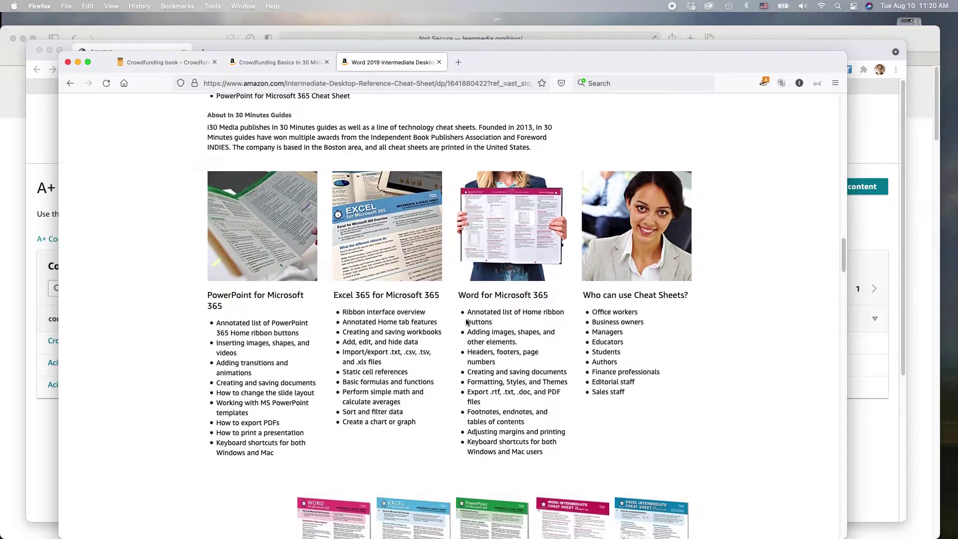
scroll(467, 322, down, 4)
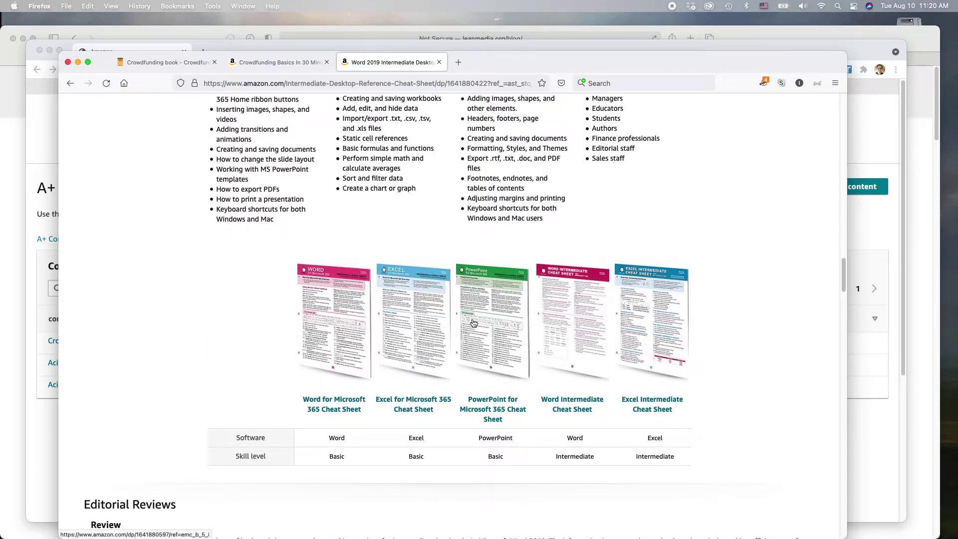
scroll(473, 323, up, 5)
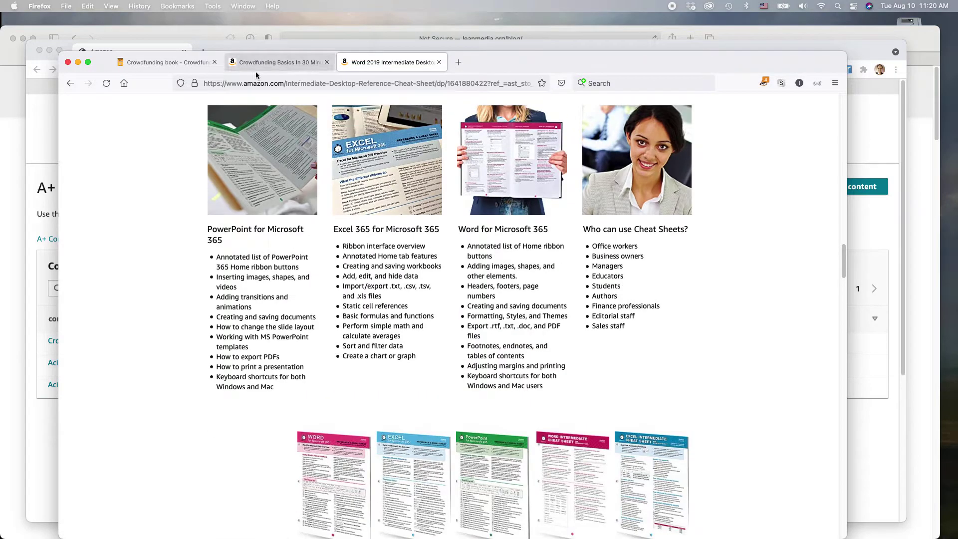
Switch to Chrome, open the Crowdfunding August 2021 draft and view its content in the linked preview page.
key(super+Tab)
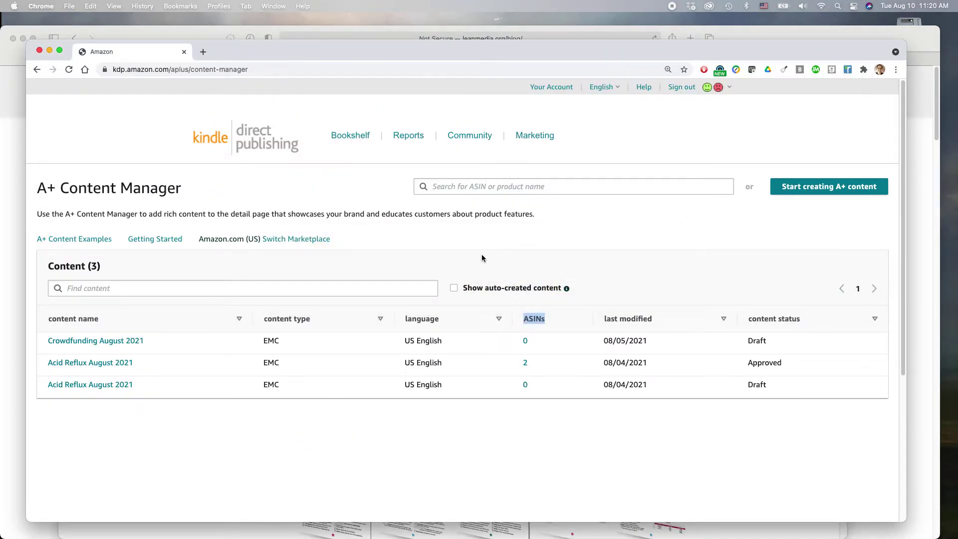
click(103, 341)
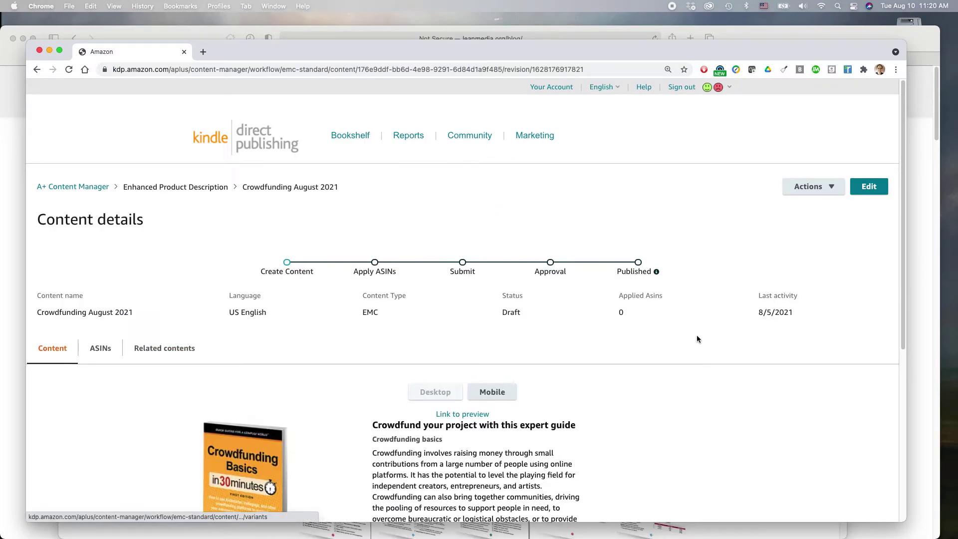
scroll(696, 336, down, 1)
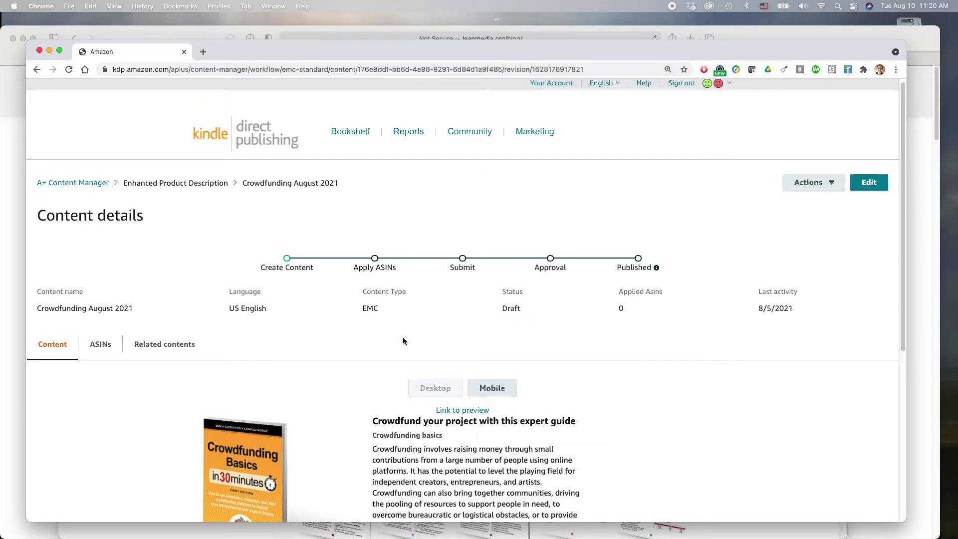
scroll(457, 416, down, 5)
scroll(458, 417, down, 2)
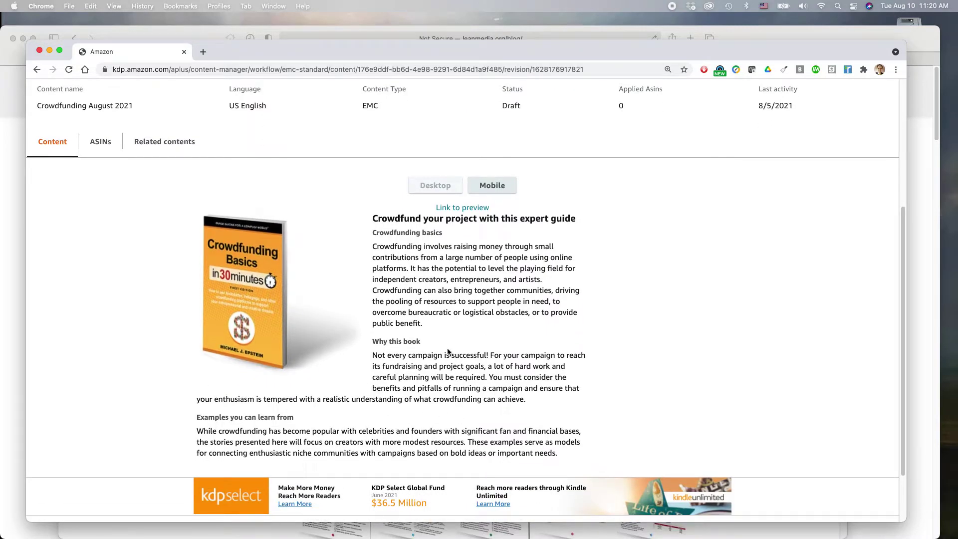
click(455, 207)
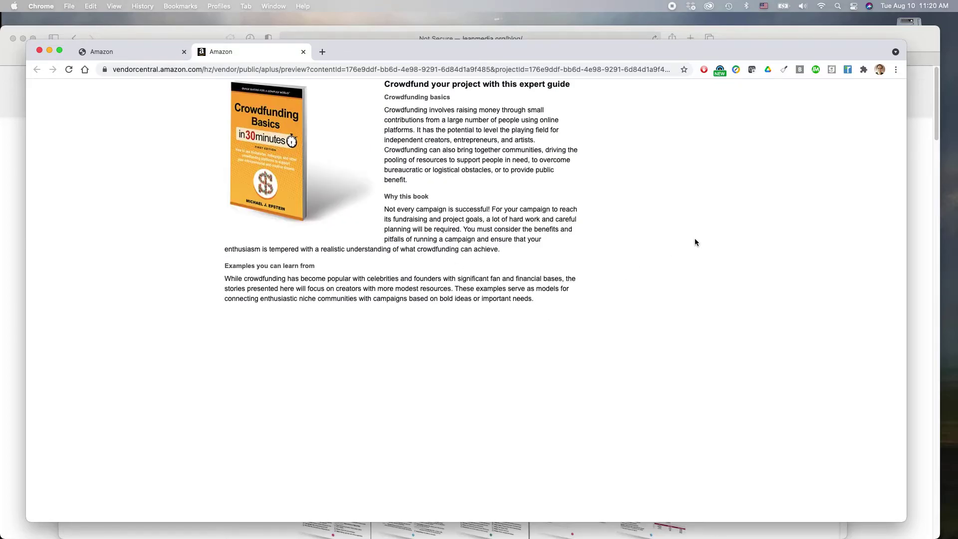
click(160, 52)
scroll(750, 303, up, 5)
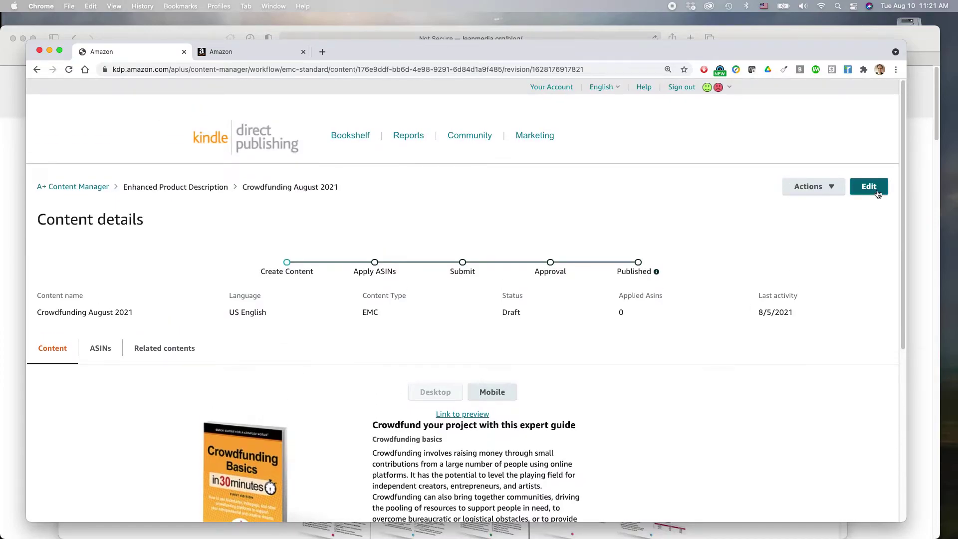
Return to the A+ Content Manager and reopen the Crowdfunding August 2021 draft to review its cover image and text.
click(72, 187)
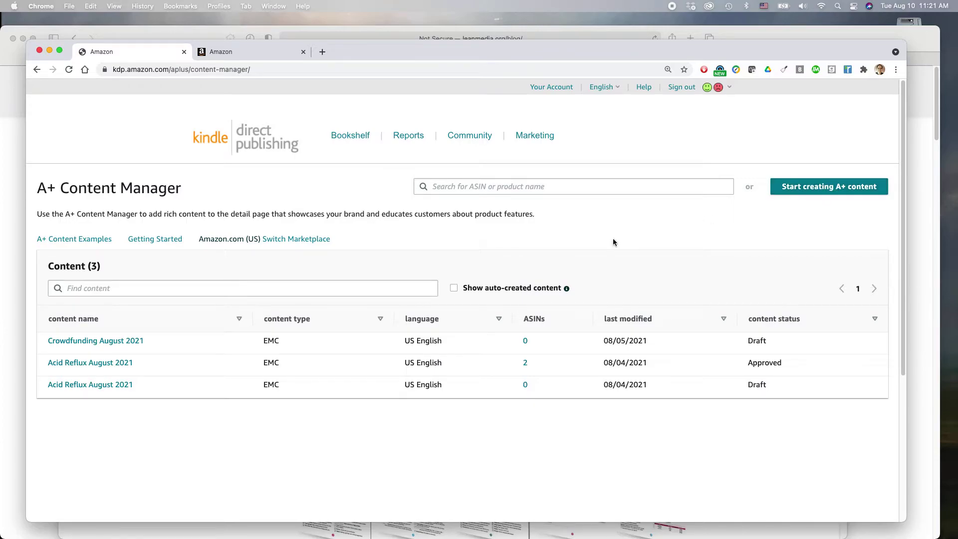
click(106, 341)
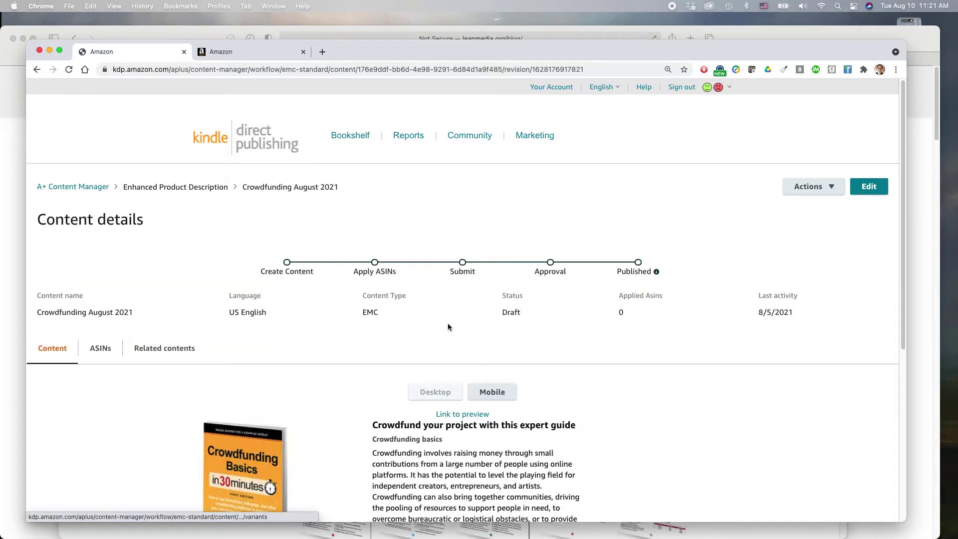
scroll(617, 346, down, 5)
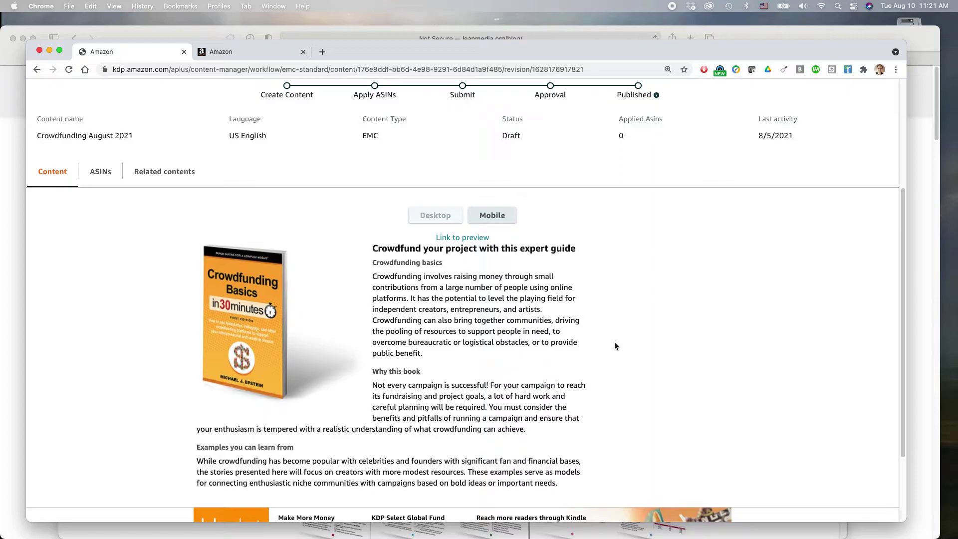
Switch to Firefox and review the Author and What is Crowdfunding? pages on the book's website as source material.
key(super+Tab)
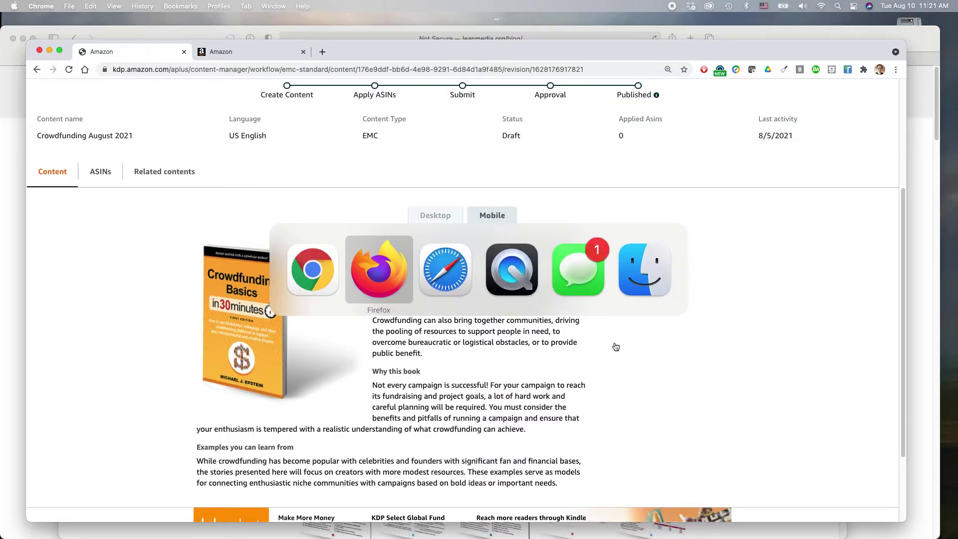
click(175, 62)
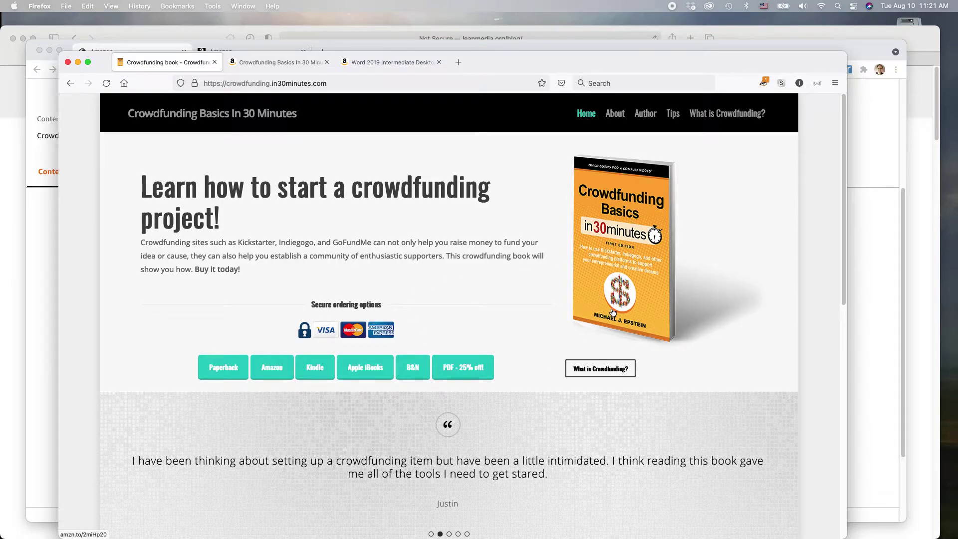
click(644, 113)
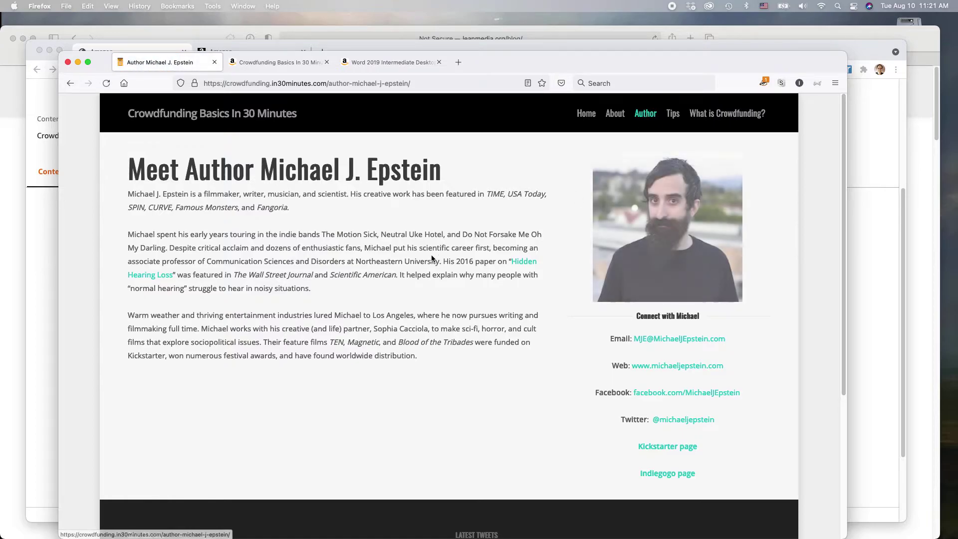
drag(123, 193, 402, 288)
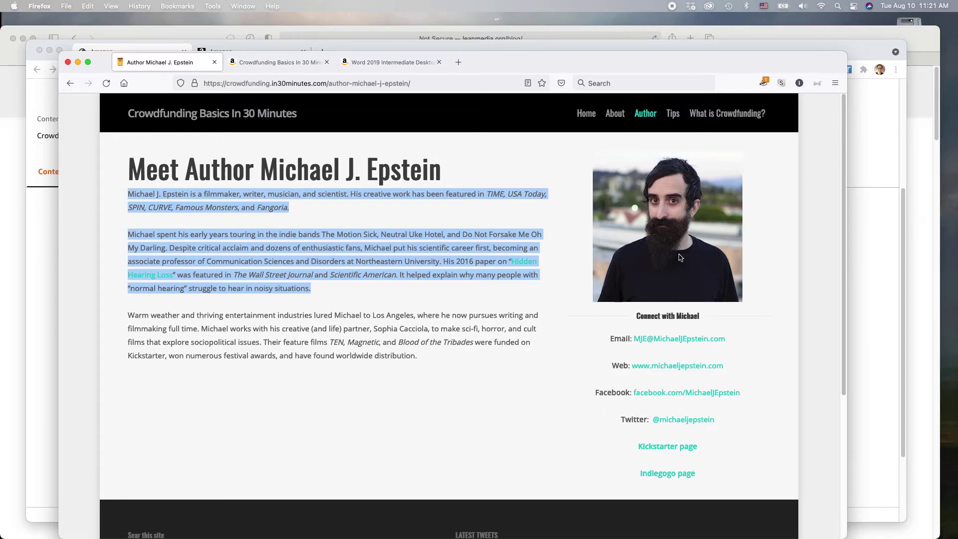
click(713, 117)
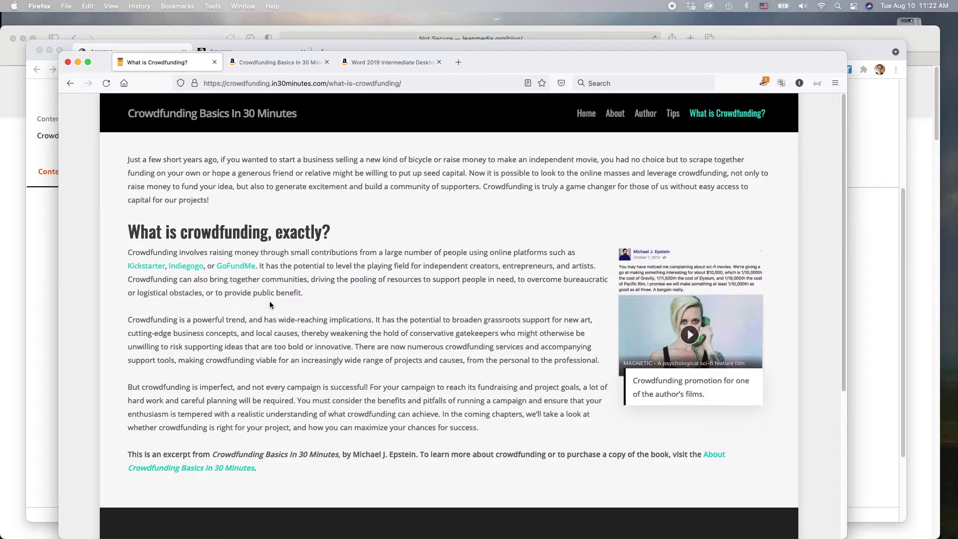
Compare the draft's Crowdfunding basics text in Chrome with the "What is crowdfunding, exactly?" paragraph on the book's website in Firefox.
key(super+Tab)
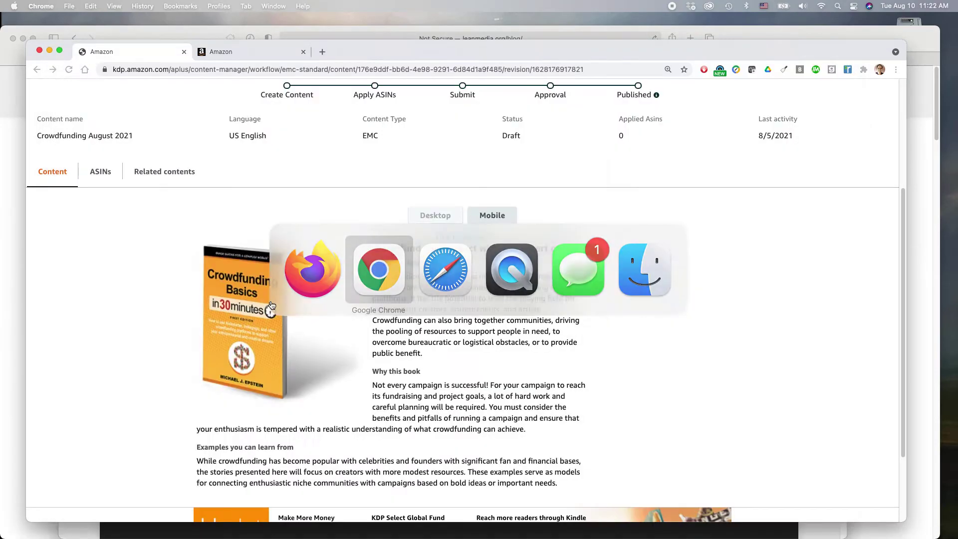
scroll(507, 360, down, 2)
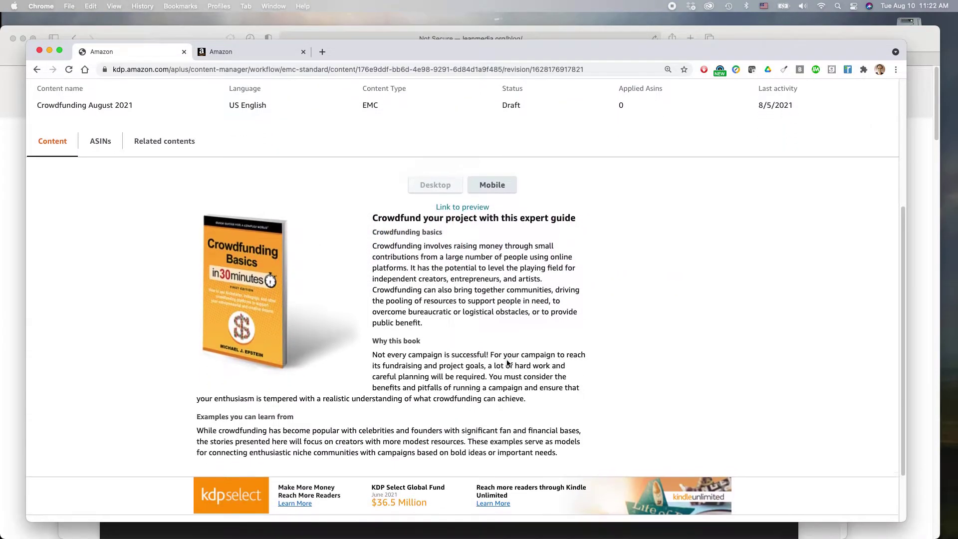
drag(376, 239, 409, 263)
key(super+Tab)
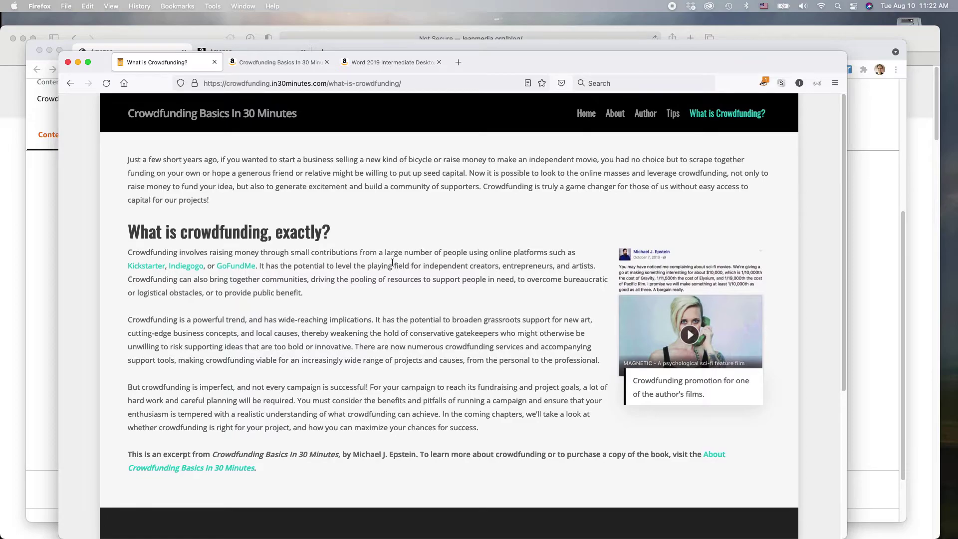
drag(128, 252, 591, 292)
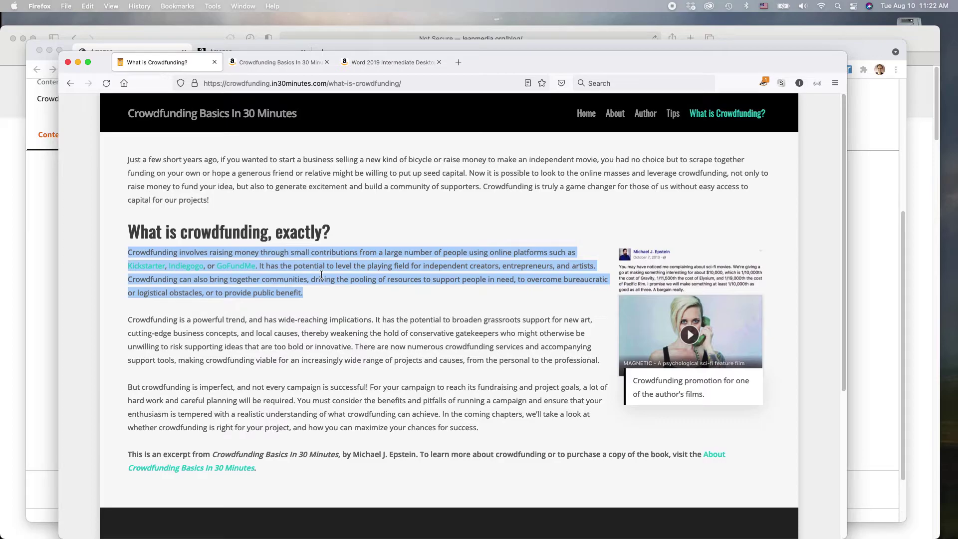
key(super+Tab)
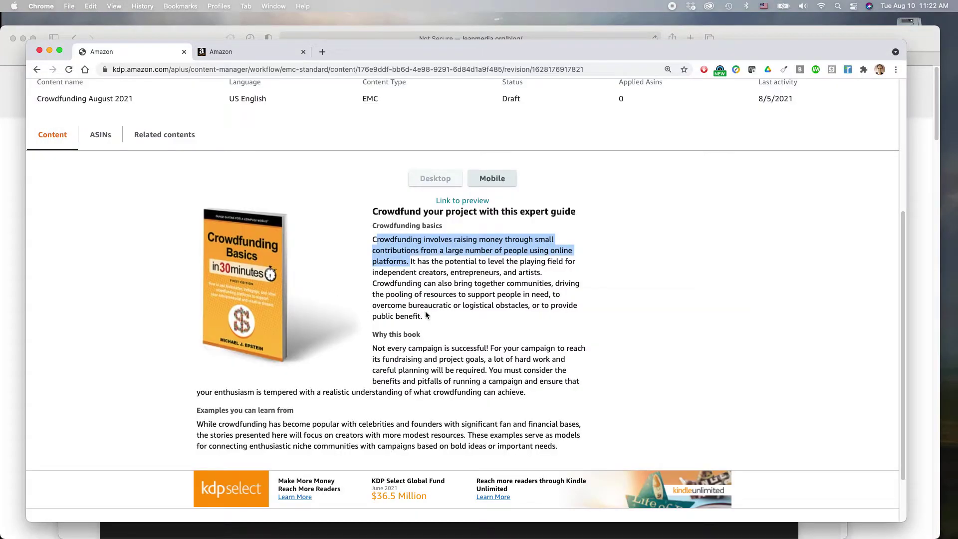
scroll(458, 350, down, 2)
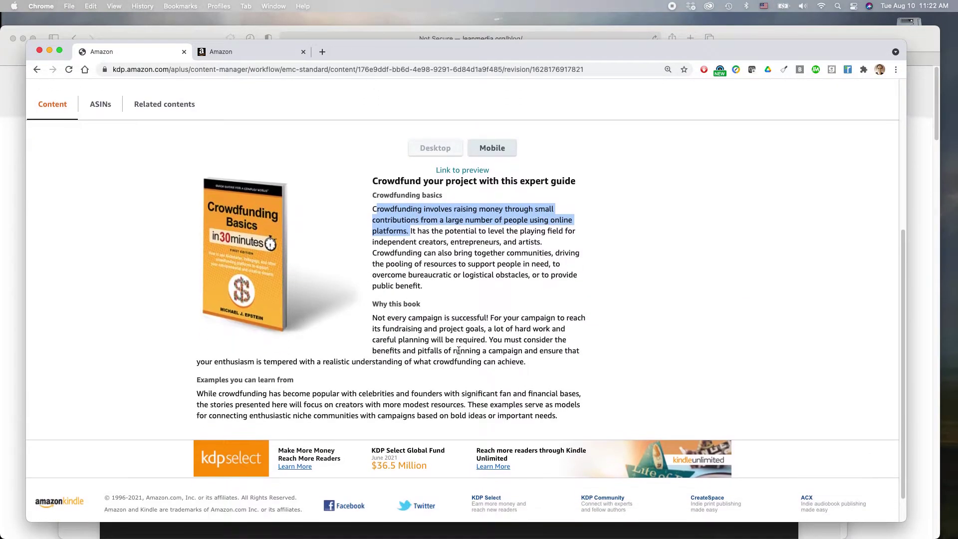
Open the Crowdfunding August 2021 draft for editing and highlight its content name.
scroll(455, 264, up, 5)
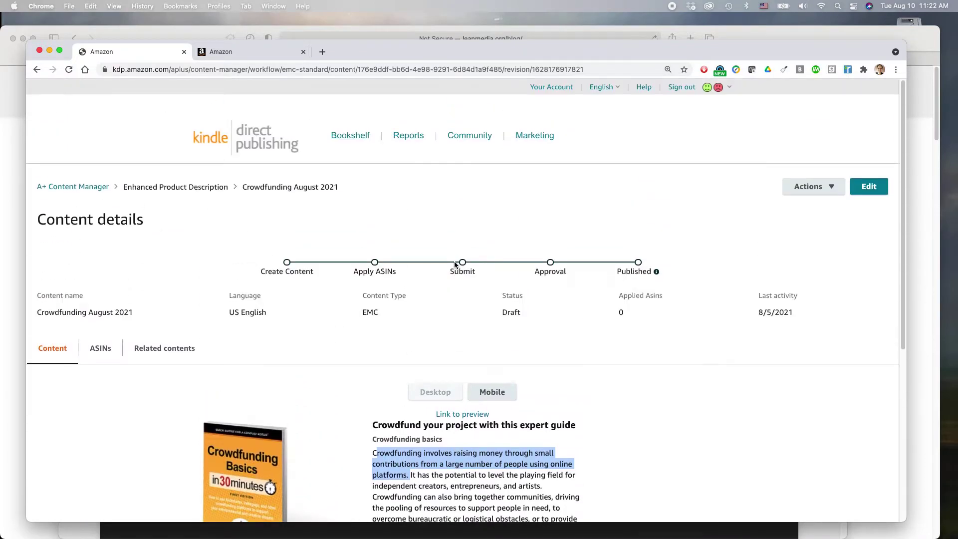
click(875, 196)
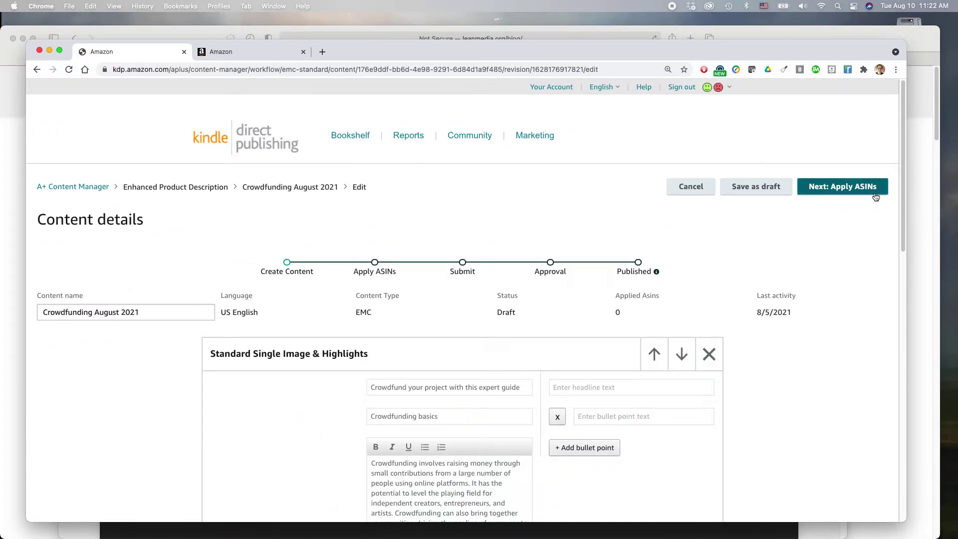
scroll(815, 261, down, 1)
scroll(815, 261, down, 4)
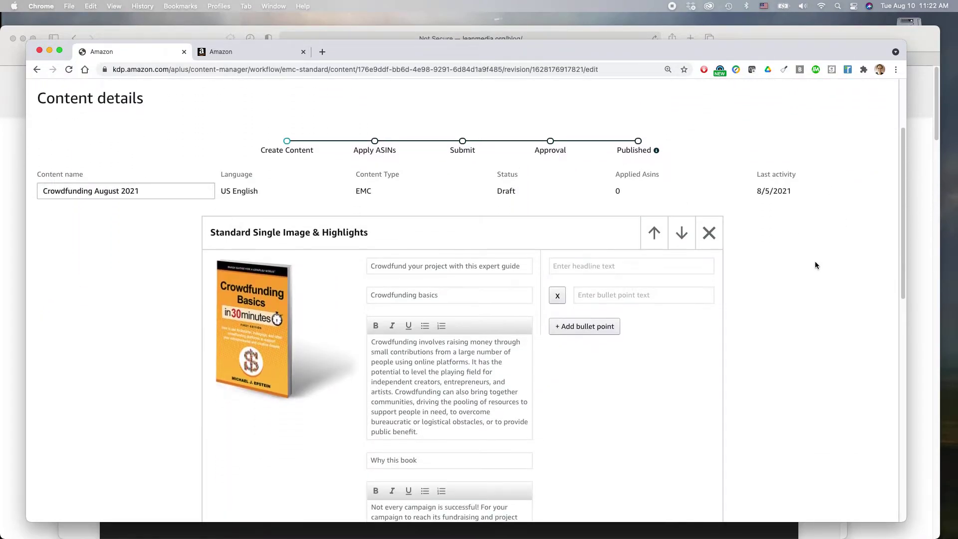
scroll(815, 261, up, 2)
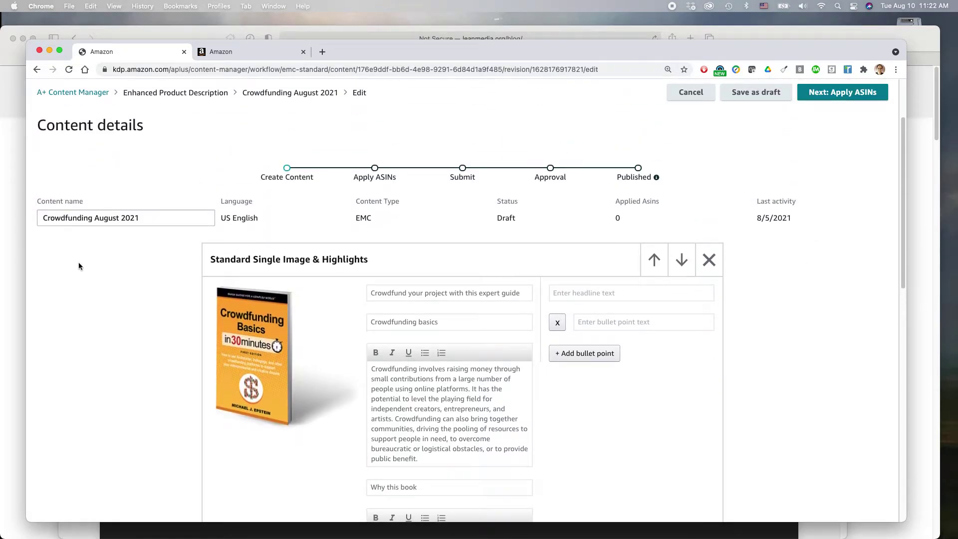
double_click(89, 219)
triple_click(89, 220)
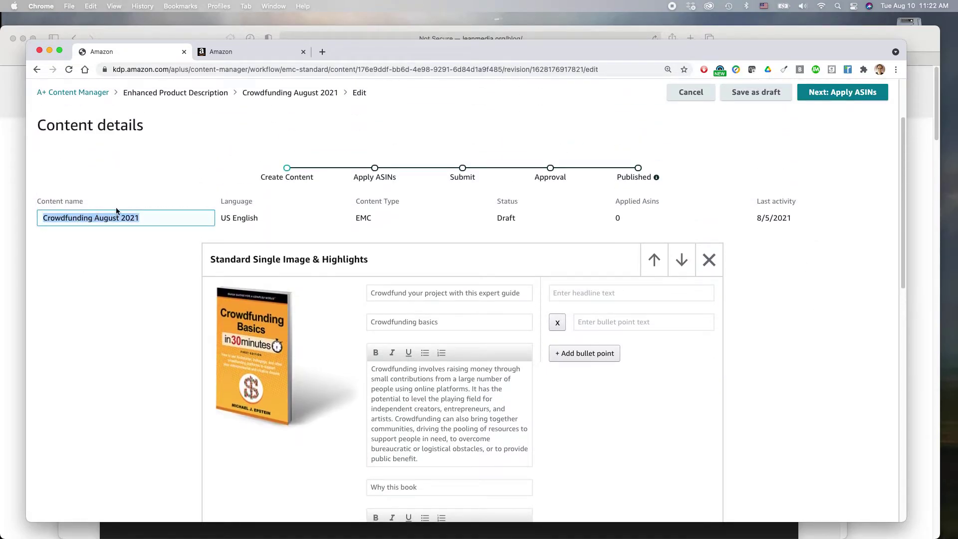
Examine the cover image, headings and text blocks of the Standard Single Image & Highlights module.
scroll(120, 261, down, 5)
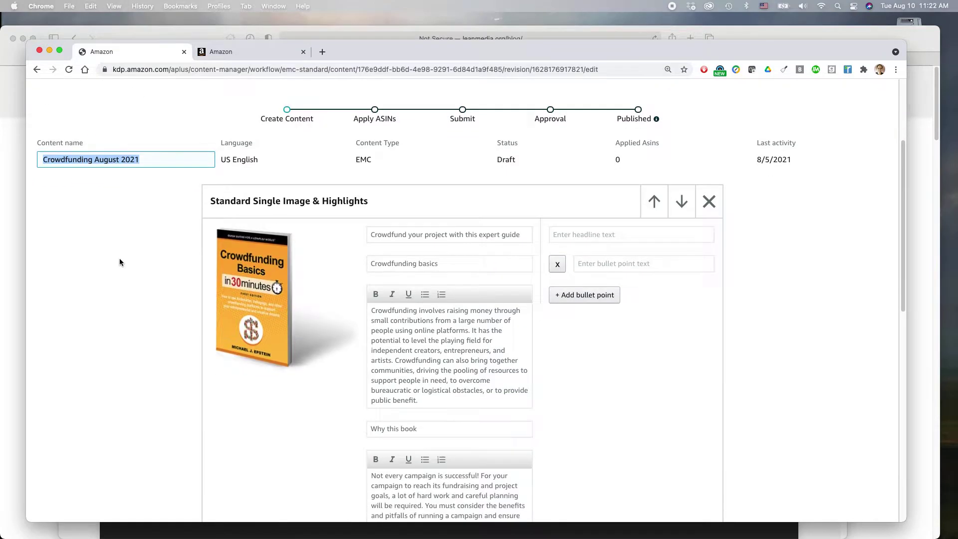
scroll(120, 261, down, 7)
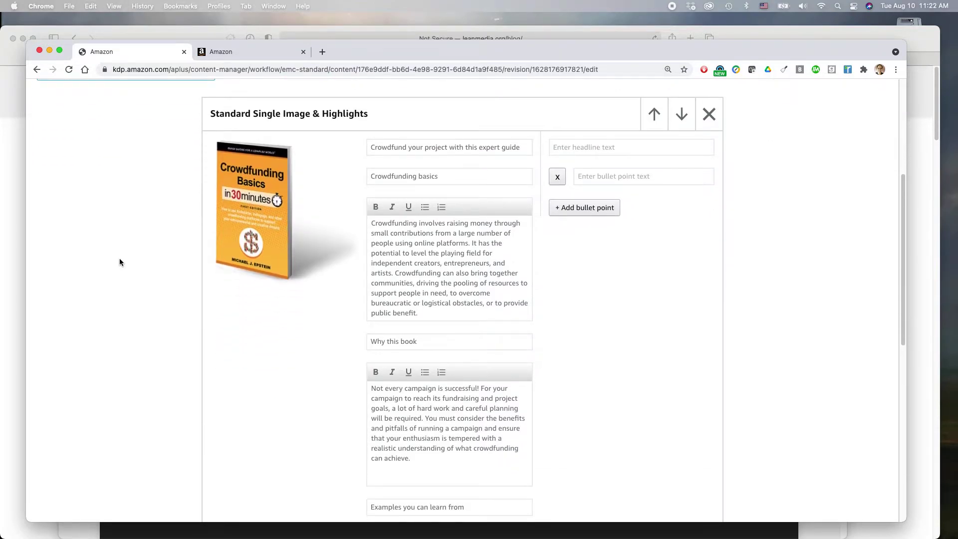
scroll(119, 262, down, 12)
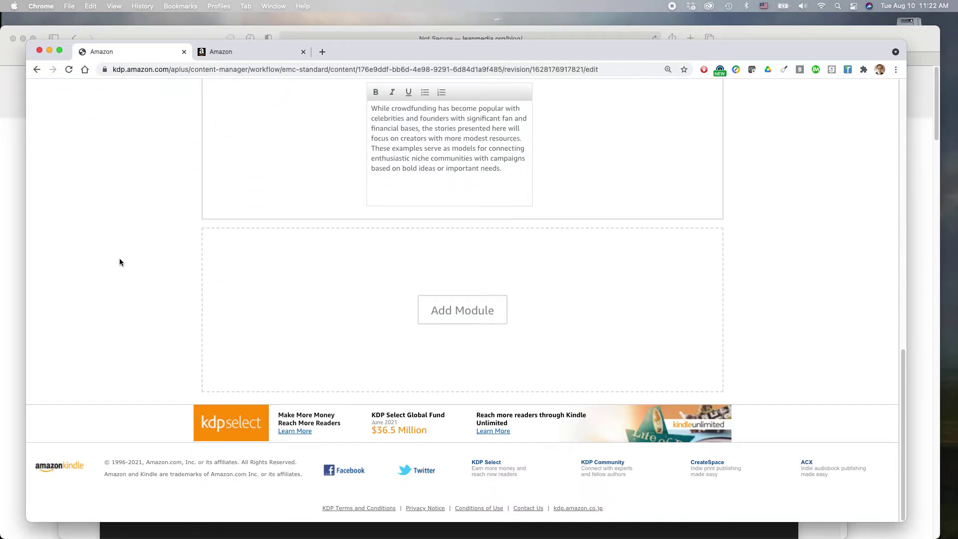
scroll(119, 261, up, 20)
scroll(120, 262, down, 6)
scroll(120, 262, up, 1)
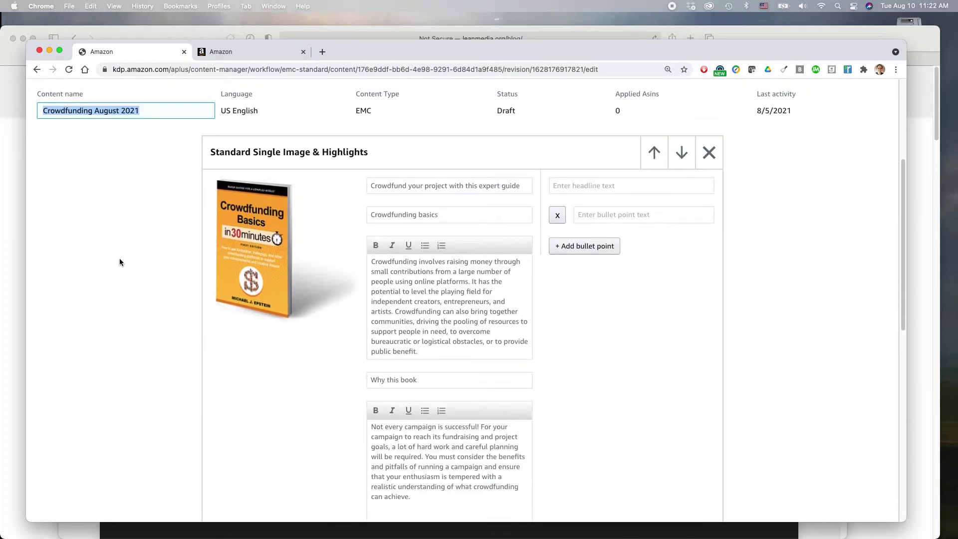
scroll(120, 261, down, 1)
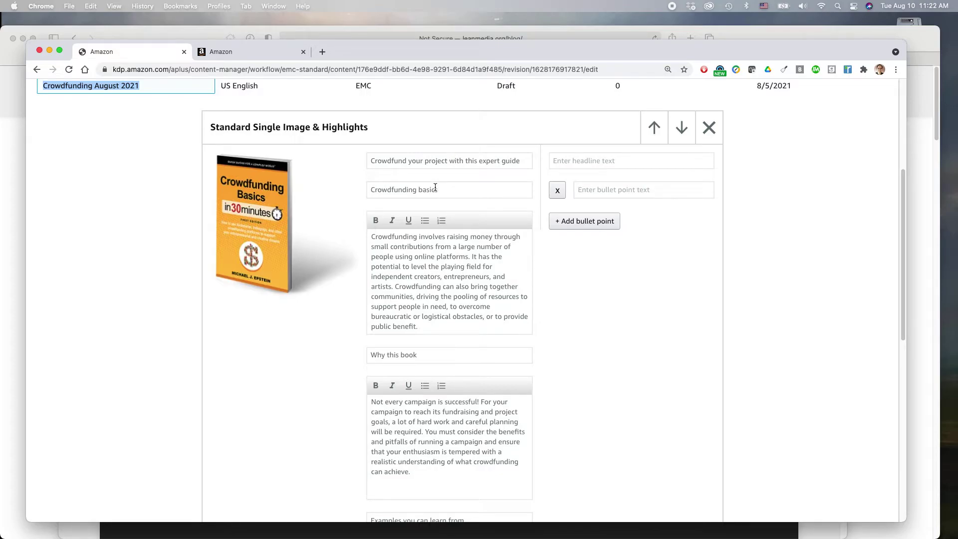
mouse_move(250, 220)
Give the highlights list the headline "This book includes:" and the first bullet "Overview of popular crowdfunding platforms".
click(580, 162)
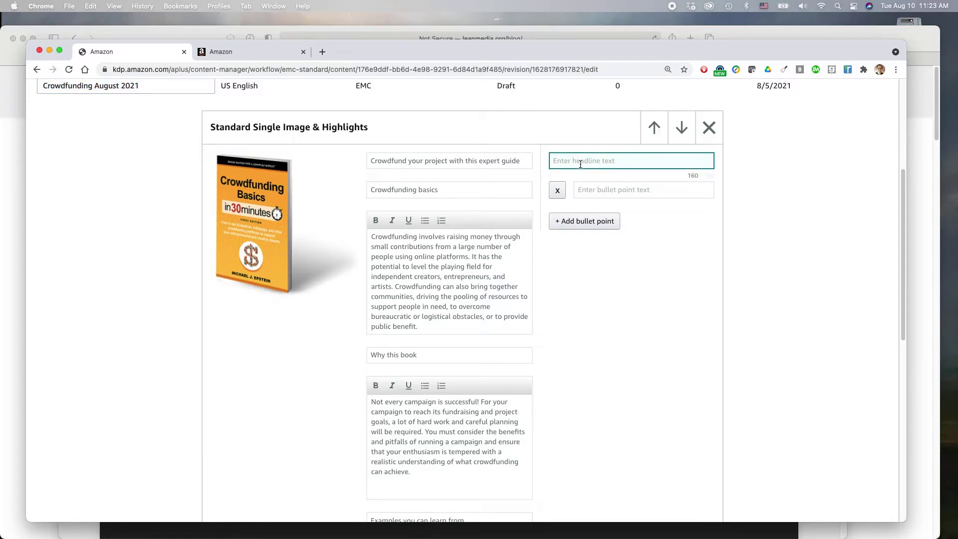
text(This book includes:)
click(602, 193)
text(Over)
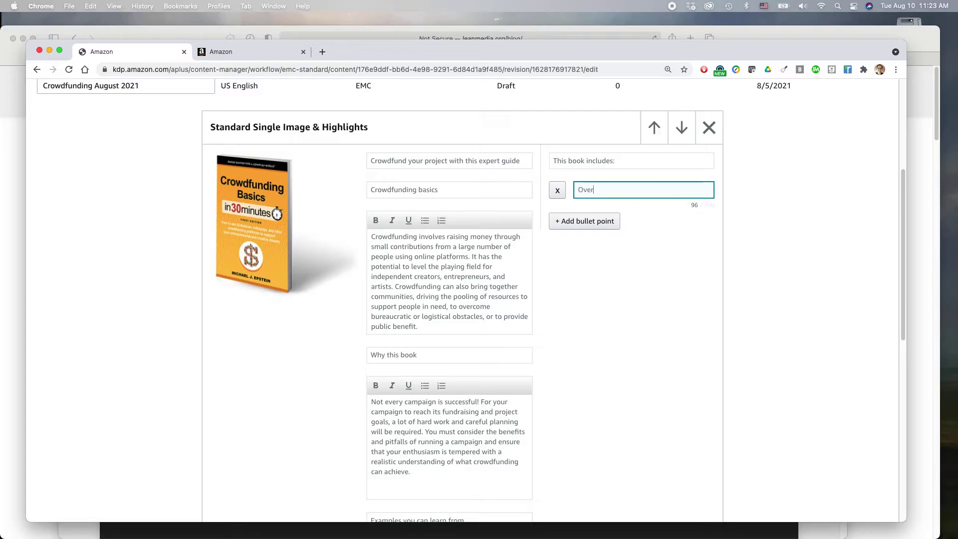
text(view of popiular crowdfunding platforms)
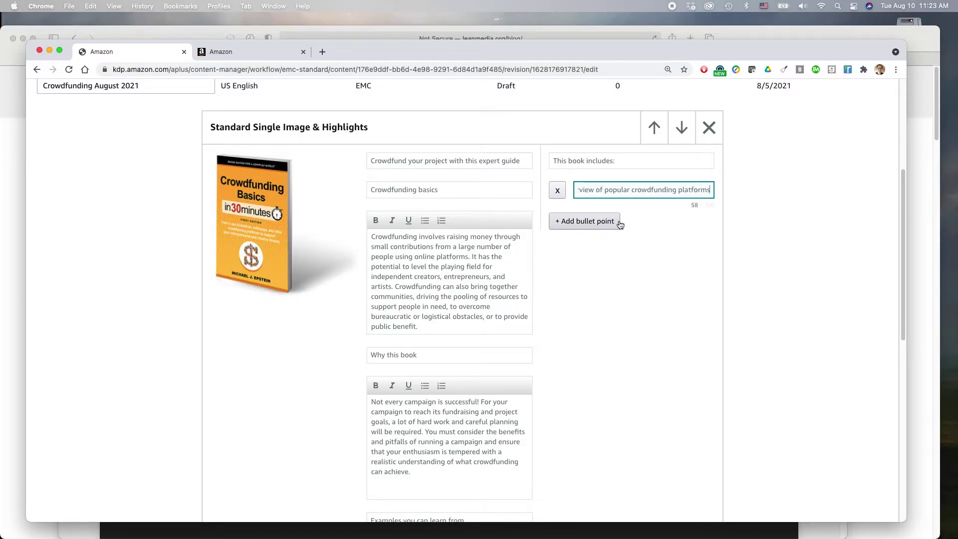
Add a second bullet, "All-or-nothing campaigns vs. partial funding campaigns vs. patronage systems", copied from the website's About page in Firefox.
click(584, 226)
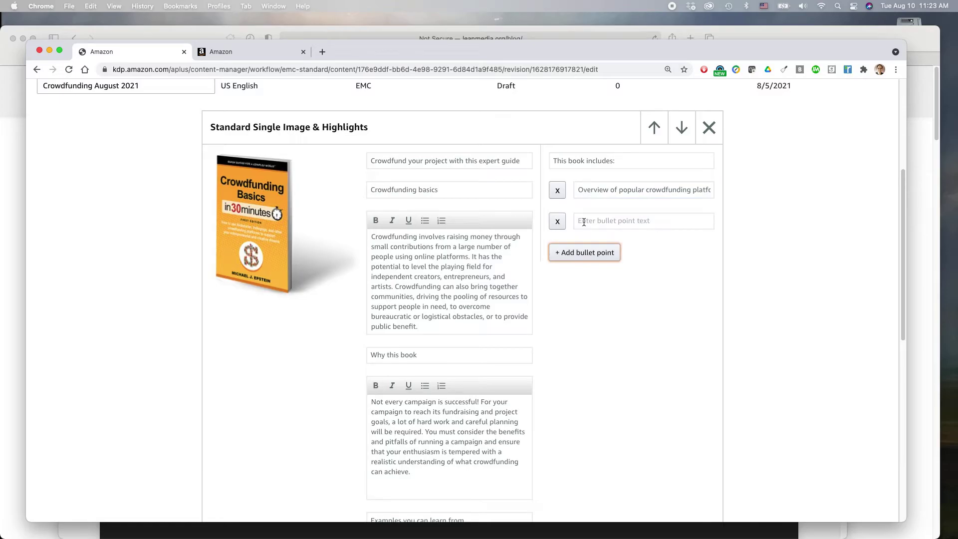
key(super+Tab)
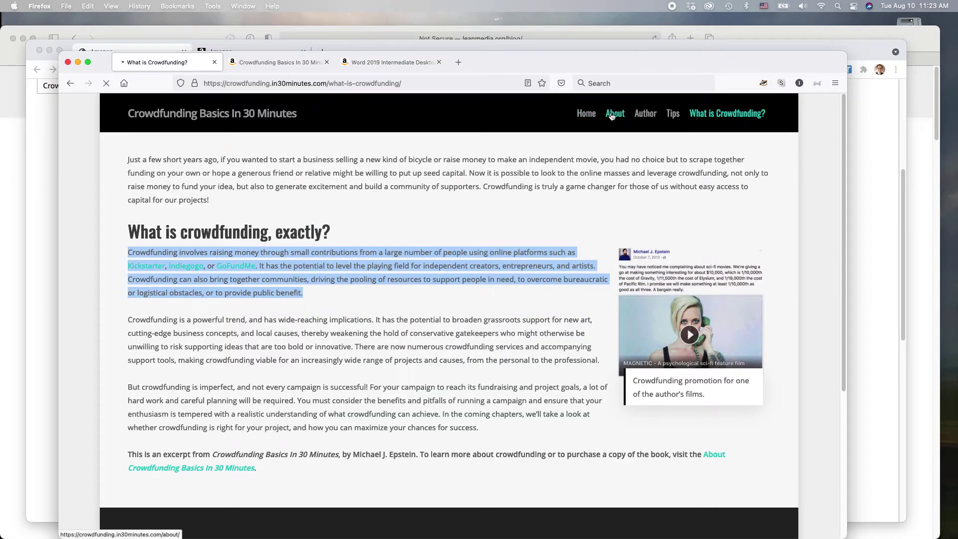
click(611, 114)
scroll(490, 308, down, 2)
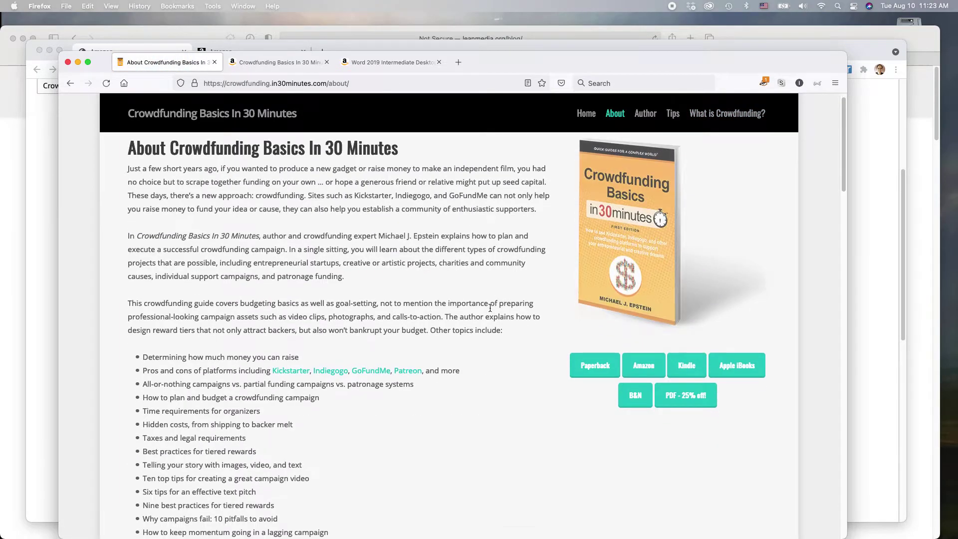
scroll(490, 307, down, 3)
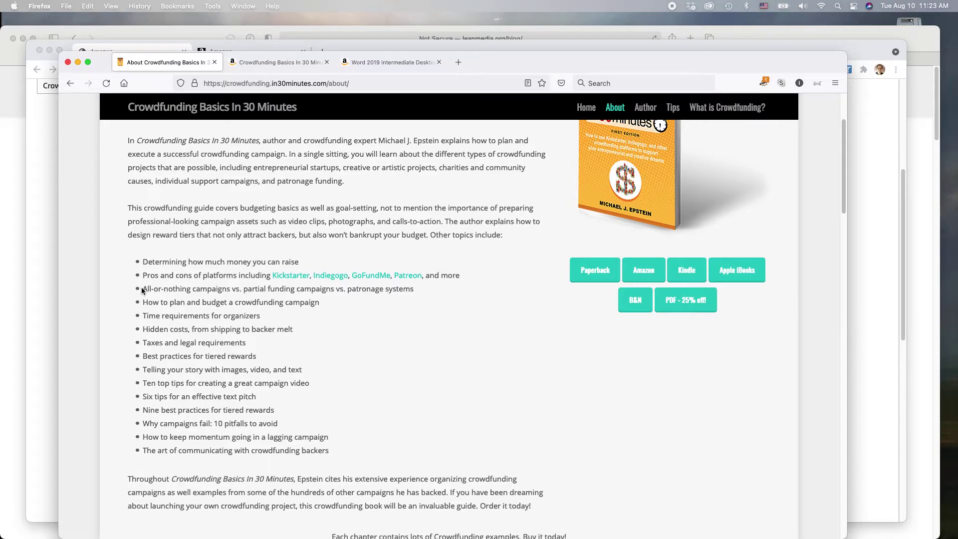
drag(143, 288, 416, 289)
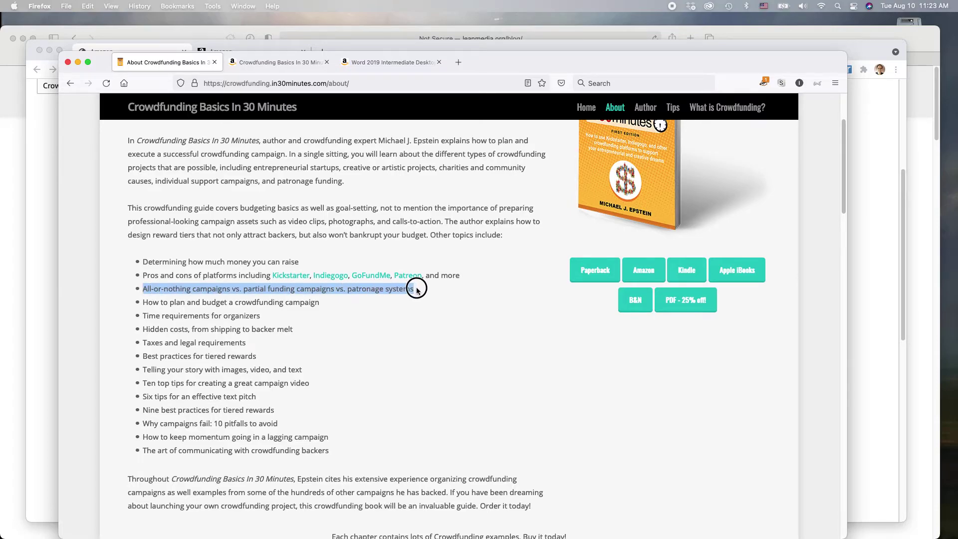
key(super+c)
key(super+Tab)
click(606, 221)
key(super+v)
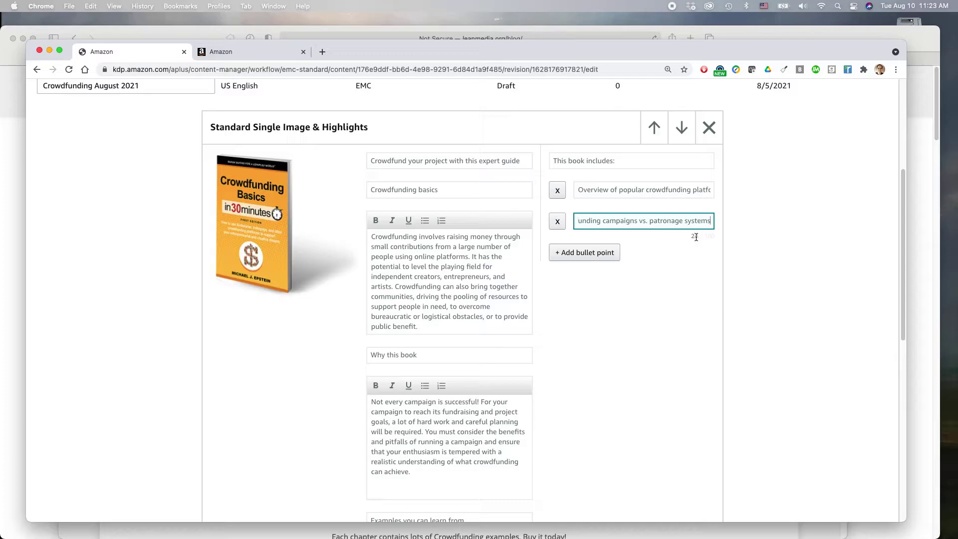
Add a third bullet, "Time requirements for organizers", copied from the topic list on the website's About page.
click(581, 253)
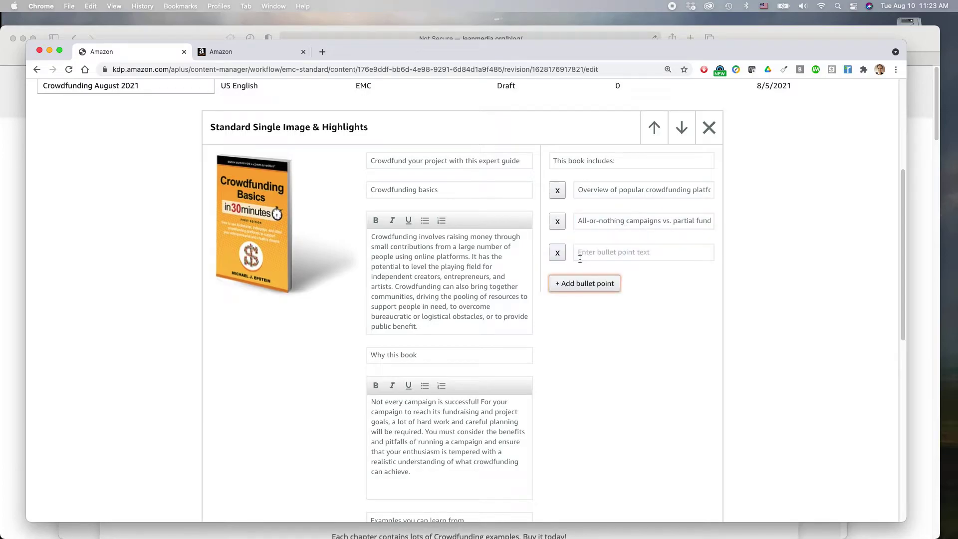
click(80, 533)
drag(144, 318, 265, 319)
key(super+c)
key(super+Tab)
click(633, 253)
key(super+v)
Add a fourth bullet, "Best practices for tiered rewards", copied from the topic list on the website's About page.
click(595, 284)
key(super+Tab)
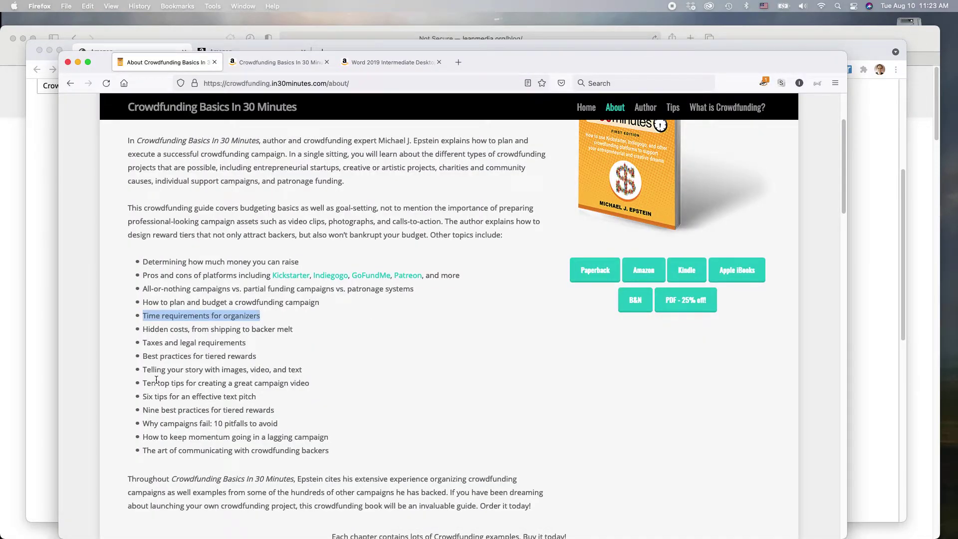
drag(143, 357, 259, 357)
key(super+c)
key(super+Tab)
click(594, 286)
key(super+v)
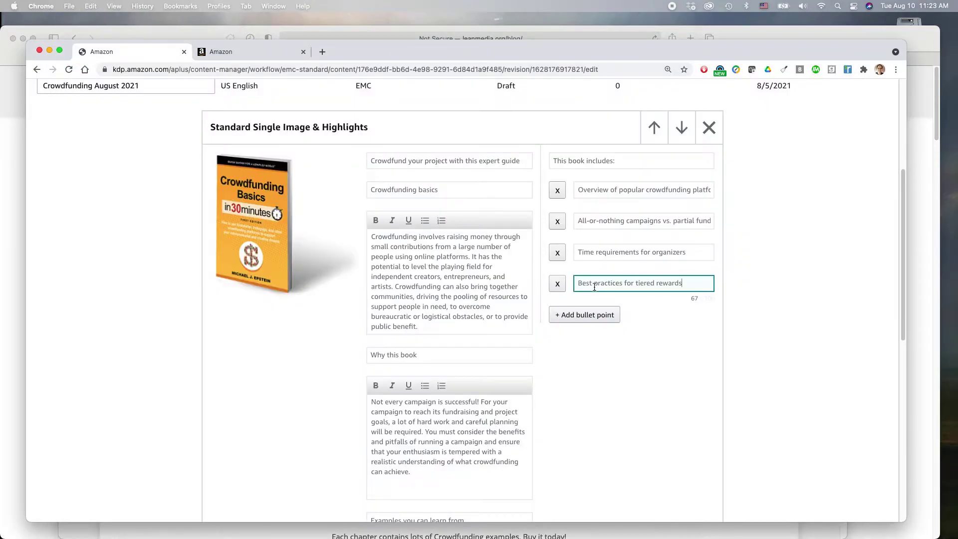
Add a fifth bullet, "Six tips for an effective text pitch", copied from the topic list on the website's About page.
key(super+Tab)
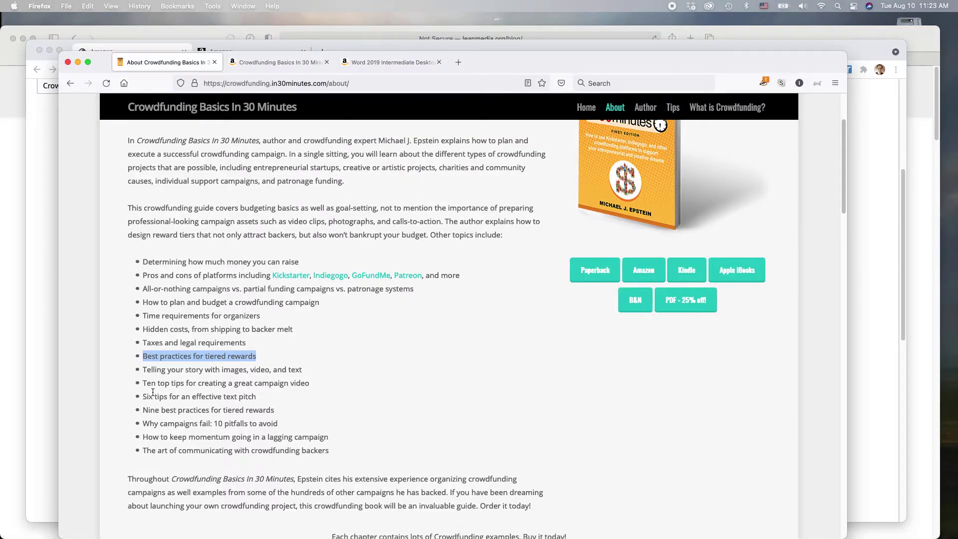
drag(145, 396, 269, 397)
key(super+c)
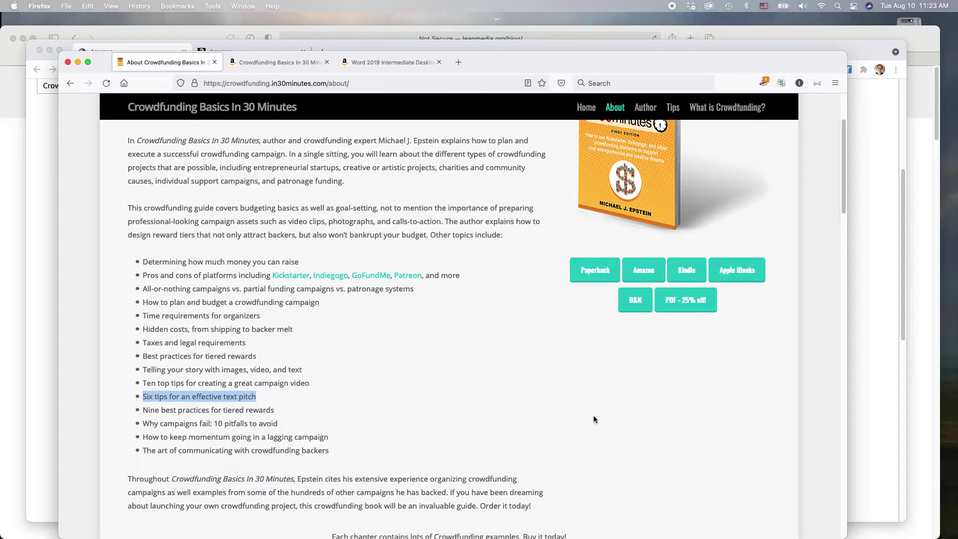
key(super+Tab)
click(586, 315)
click(578, 314)
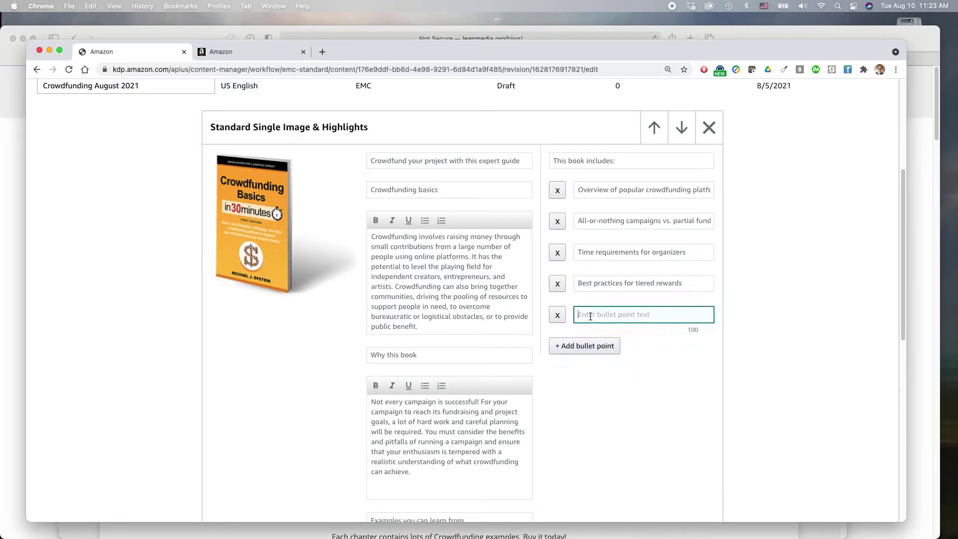
key(super+v)
click(659, 386)
Add a Standard Single Right Image module below the Standard Single Image & Highlights module, with the headline "About the author".
scroll(771, 345, down, 5)
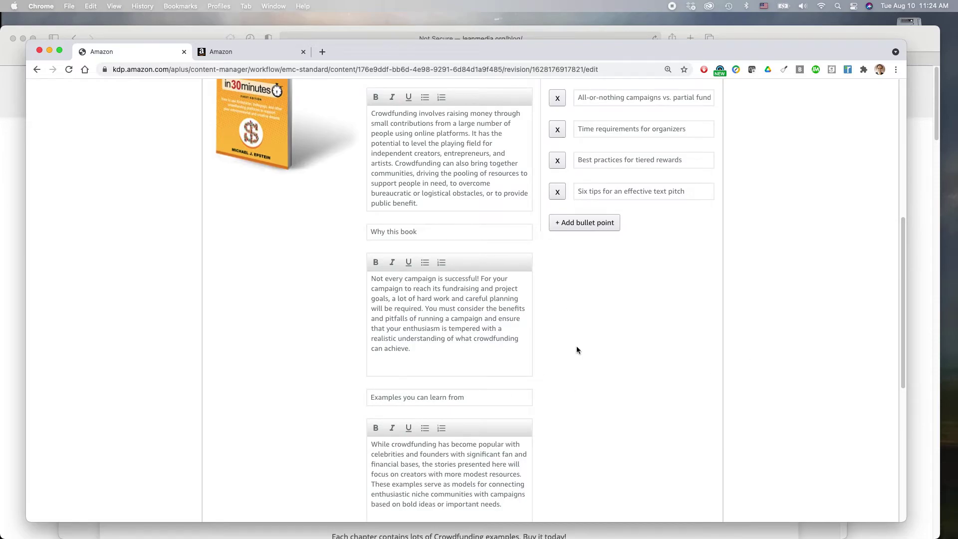
scroll(575, 348, up, 1)
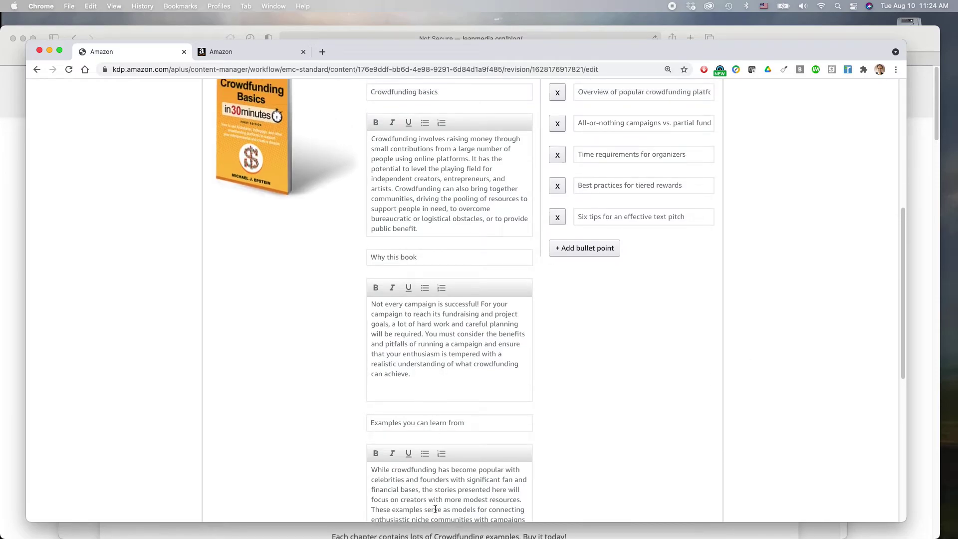
scroll(801, 299, down, 10)
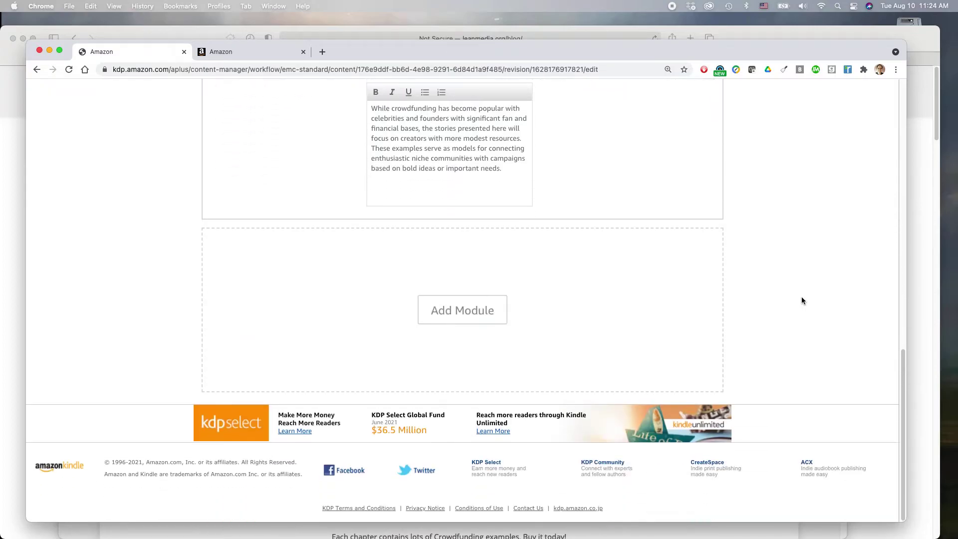
click(464, 308)
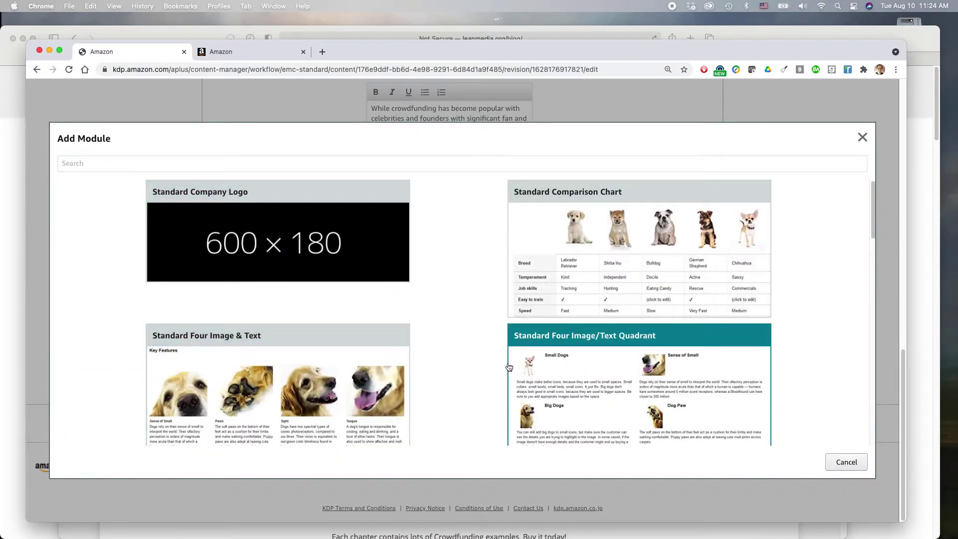
scroll(483, 323, down, 1)
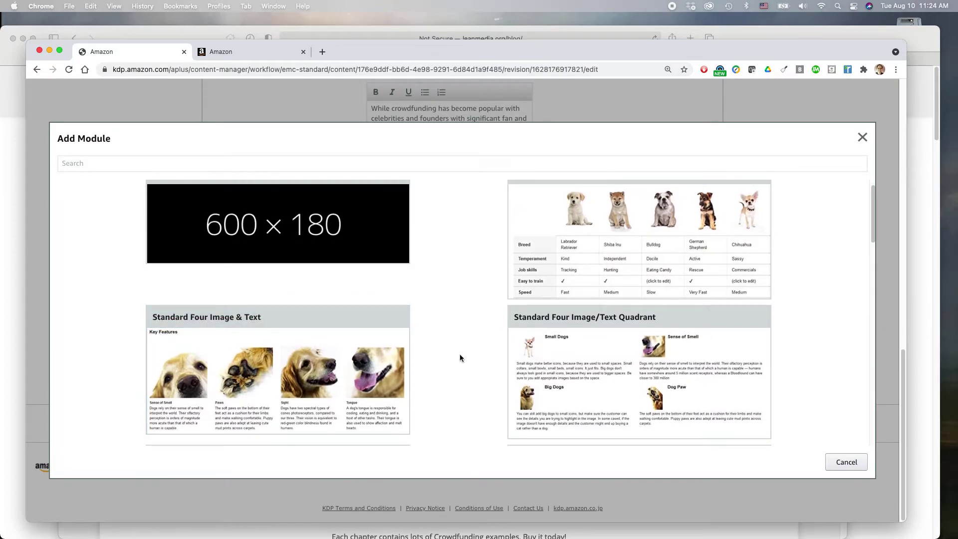
scroll(460, 355, down, 5)
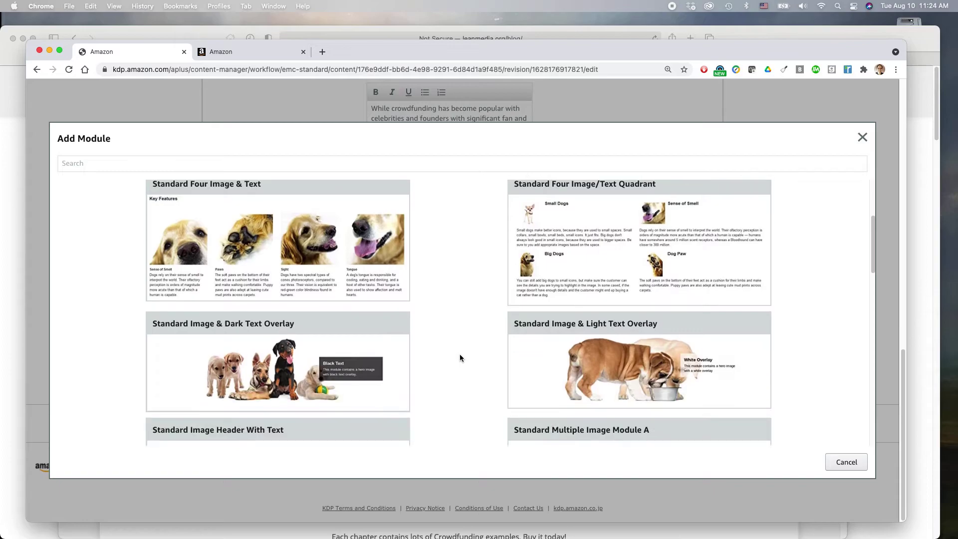
scroll(460, 355, down, 10)
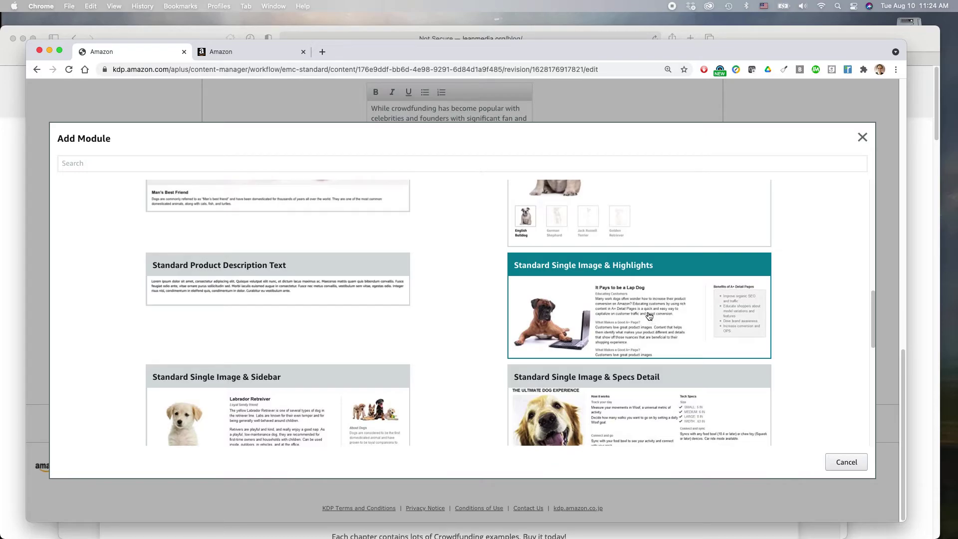
scroll(478, 321, up, 2)
scroll(478, 320, up, 5)
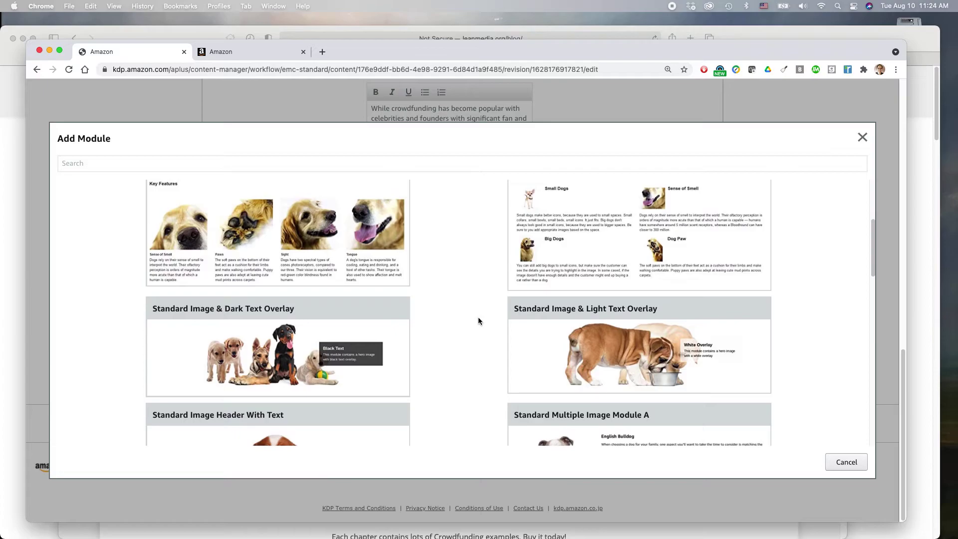
scroll(477, 321, down, 4)
scroll(478, 320, down, 3)
scroll(478, 320, down, 5)
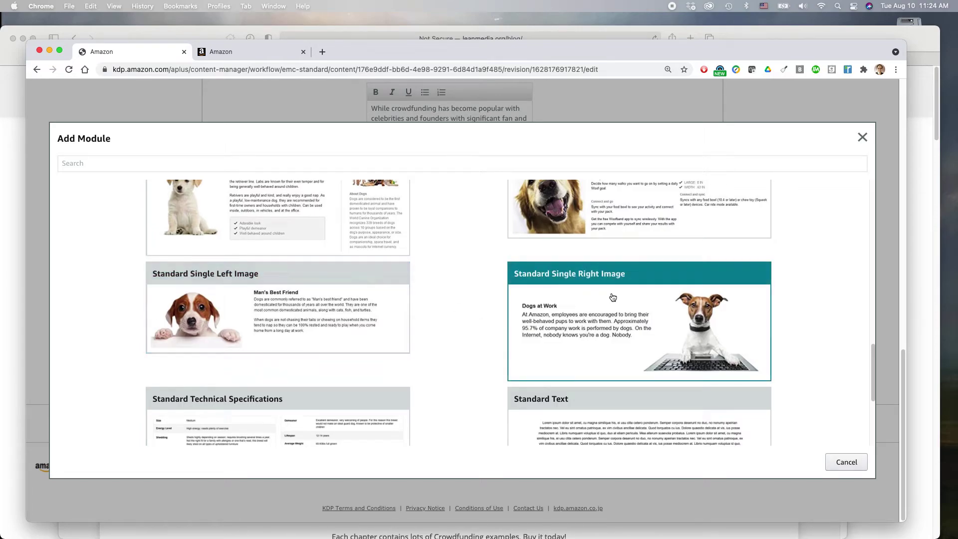
click(625, 310)
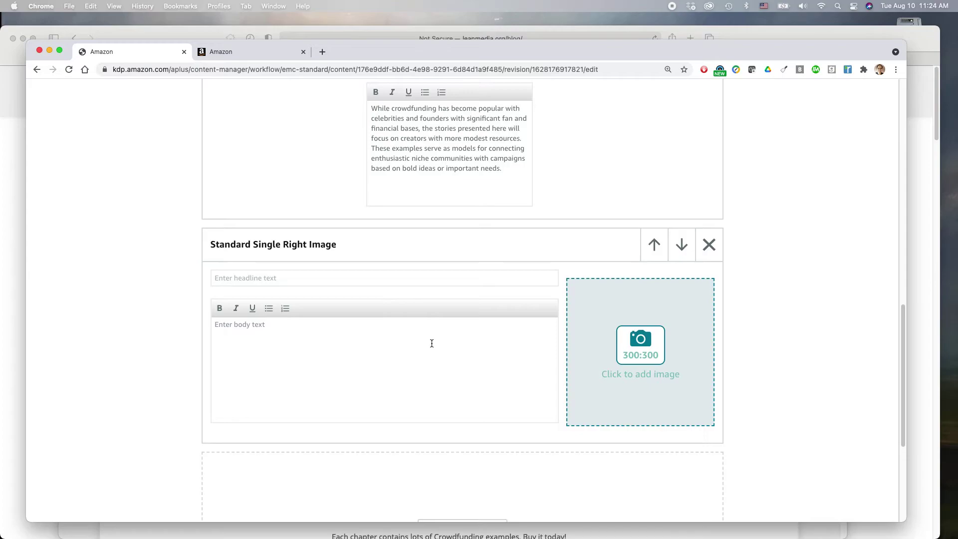
click(268, 278)
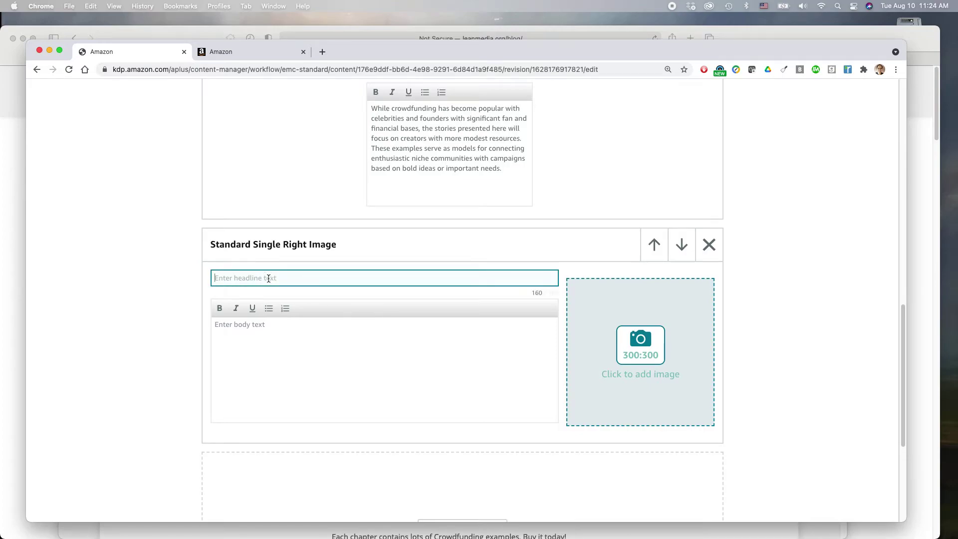
text(About the author)
Check the author links on the book's Amazon product page in Firefox, and return to the A+ Content editor in Chrome.
key(super+Tab)
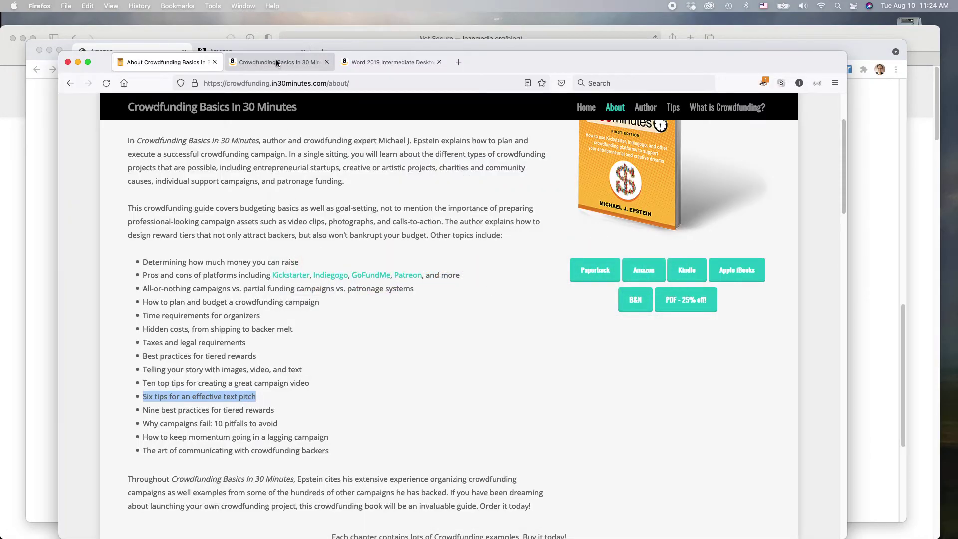
click(277, 62)
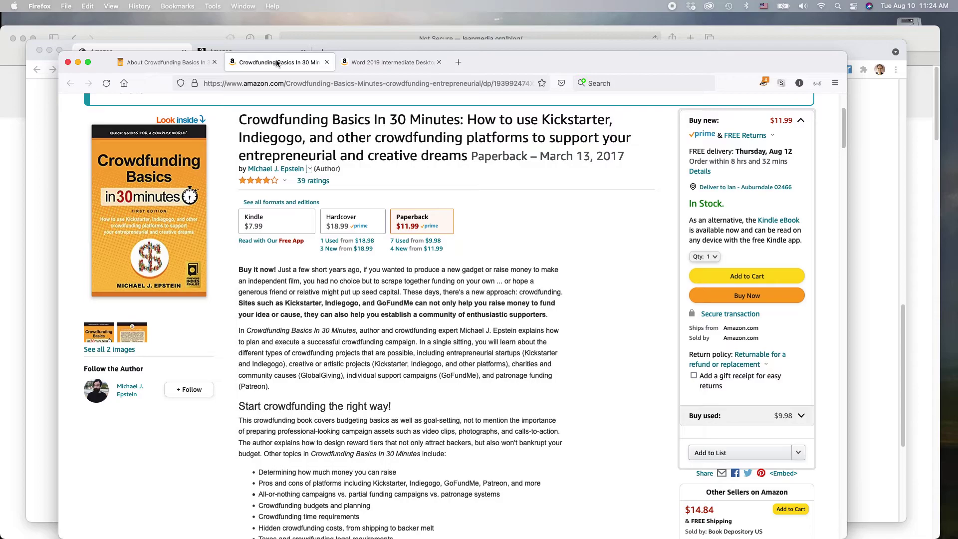
click(276, 169)
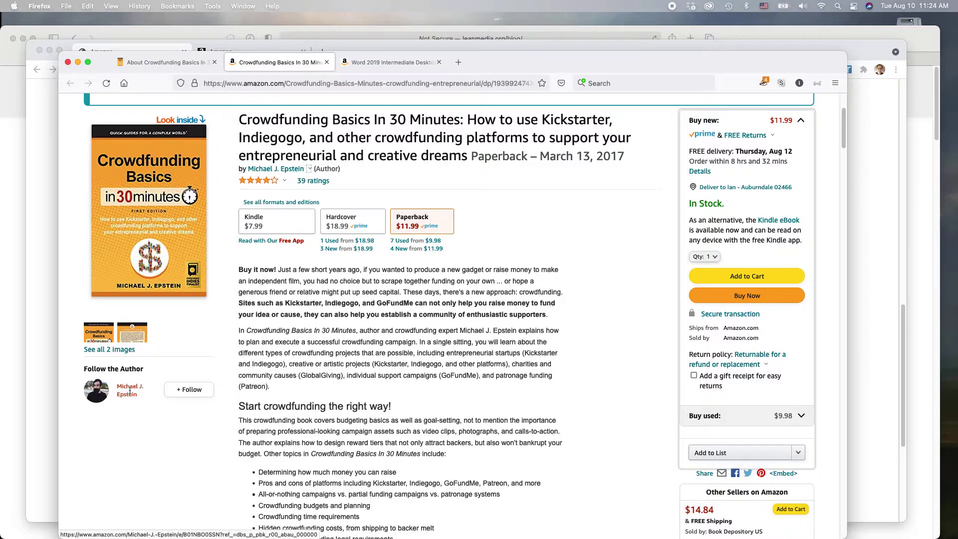
key(super+Tab)
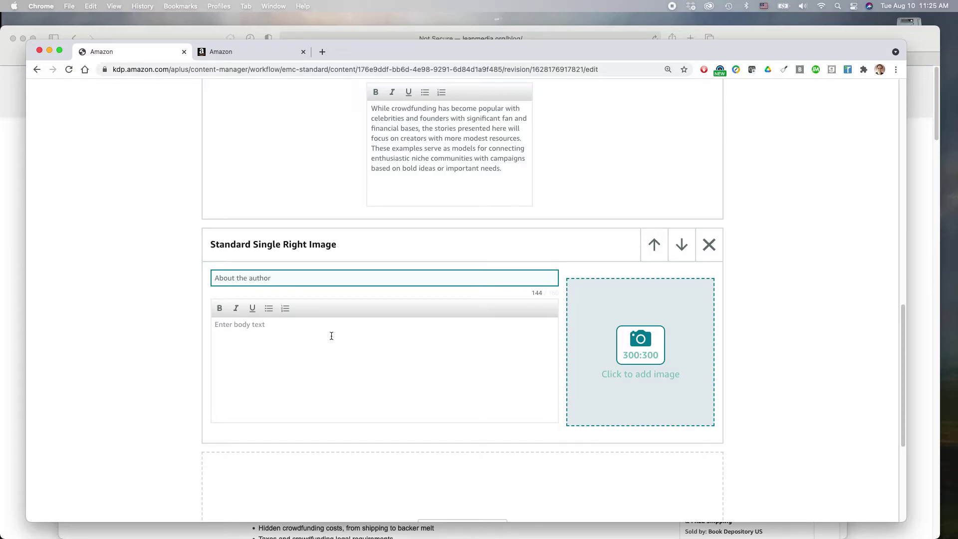
Fill the Standard Single Right Image module's body text with the full author bio copied from the website's Author page in Firefox.
click(275, 324)
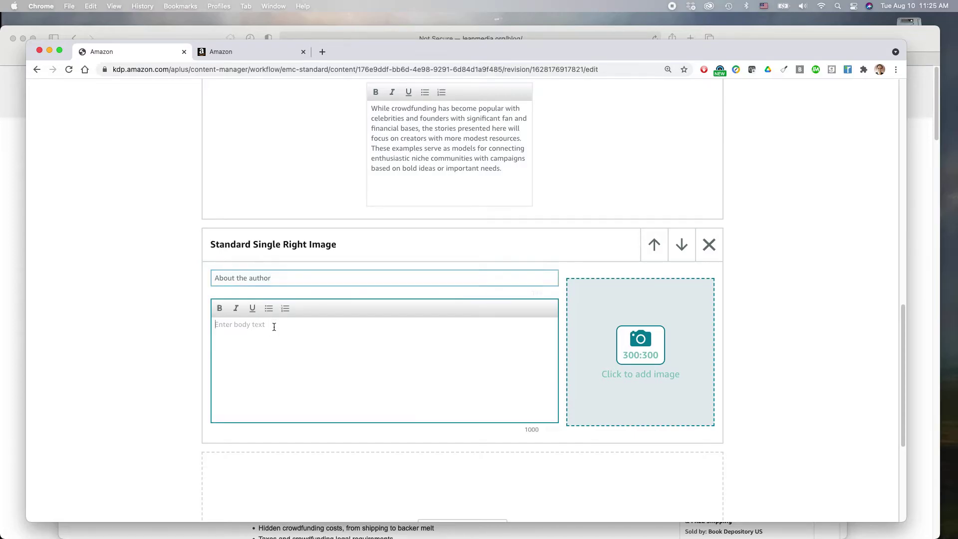
key(super+Tab)
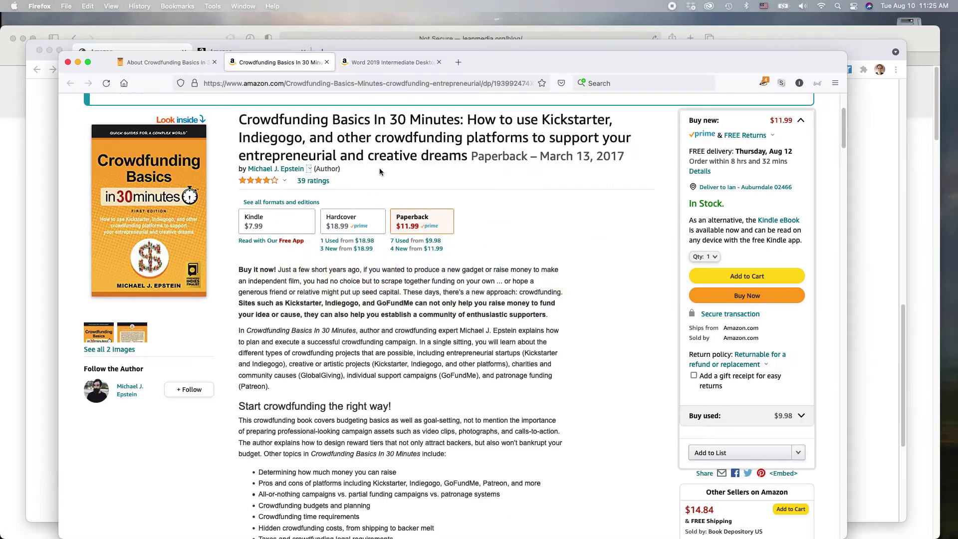
click(167, 63)
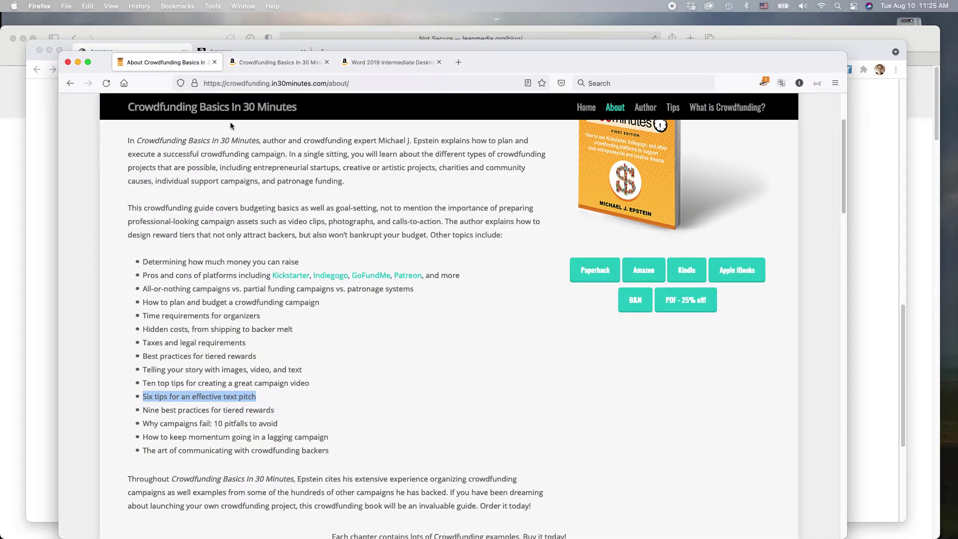
click(652, 113)
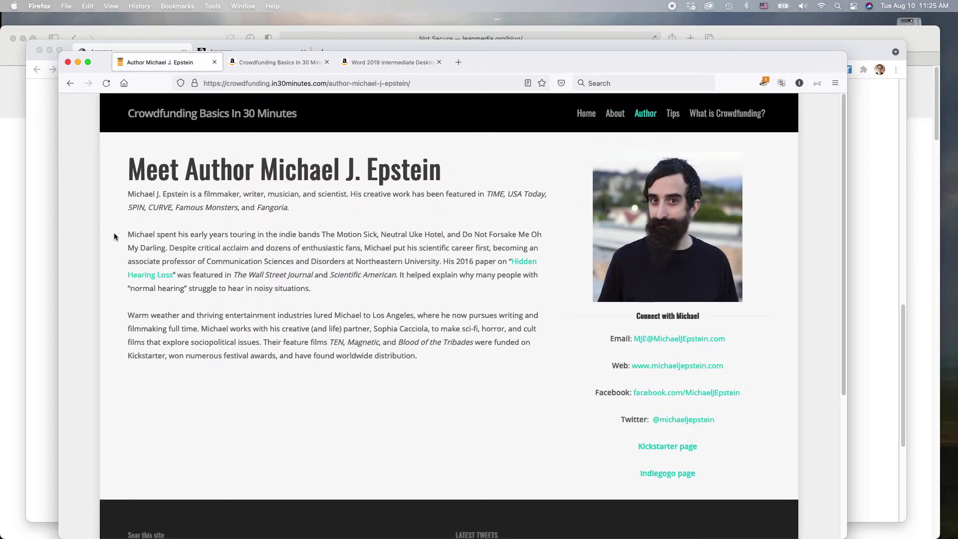
drag(128, 193, 437, 360)
key(super+c)
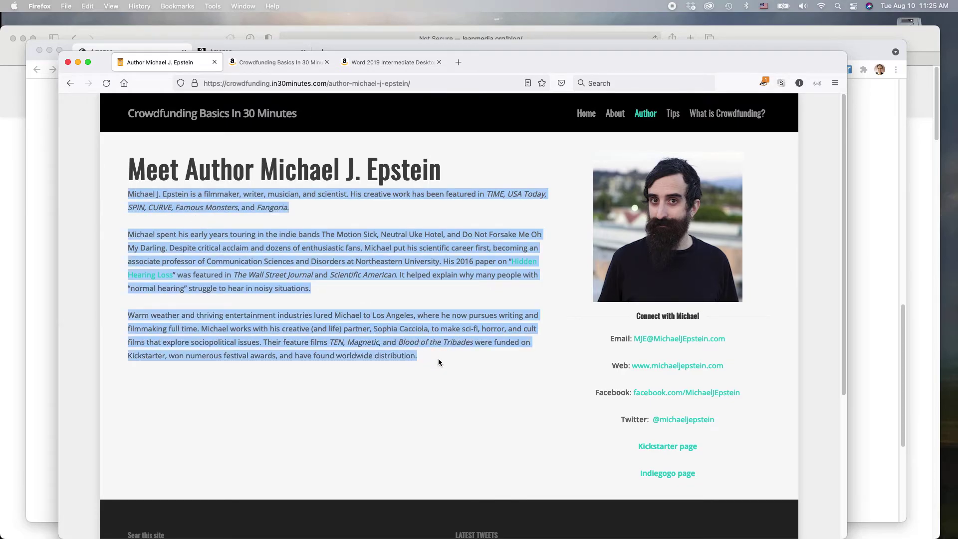
key(super+Tab)
key(super+v)
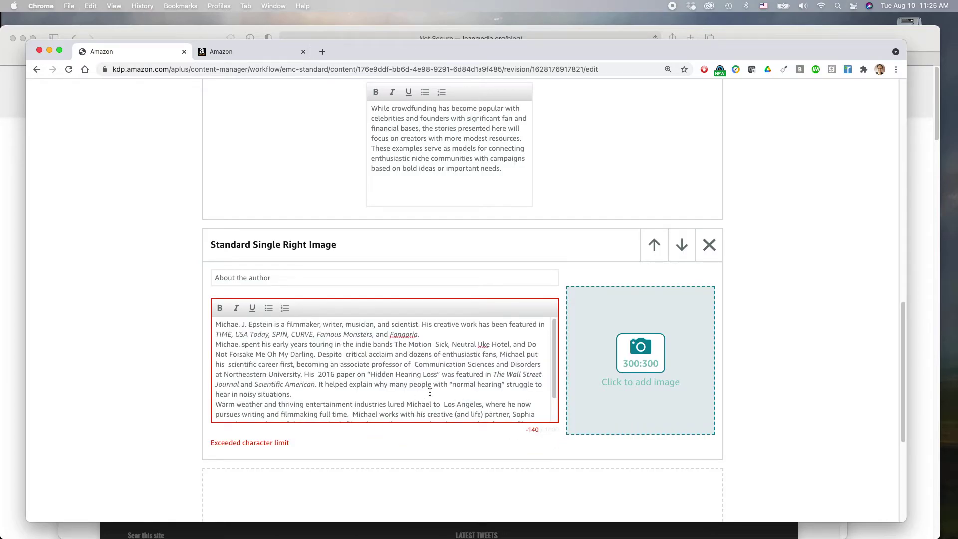
Shorten the author bio by joining its first two paragraphs and deleting the passage from "His 2016 paper" through "filmmaking full time.".
click(432, 335)
text(0)
key(BackSpace)
key(Delete)
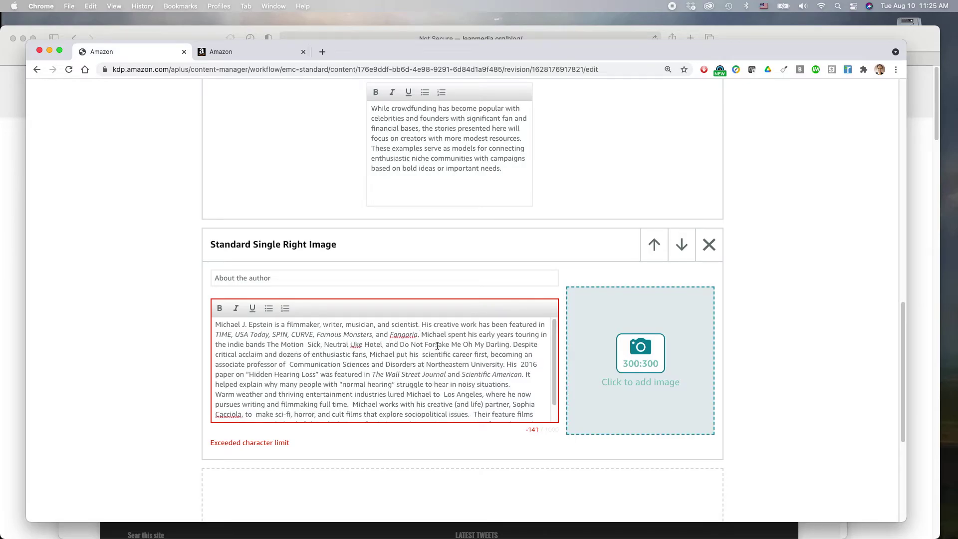
scroll(432, 367, down, 1)
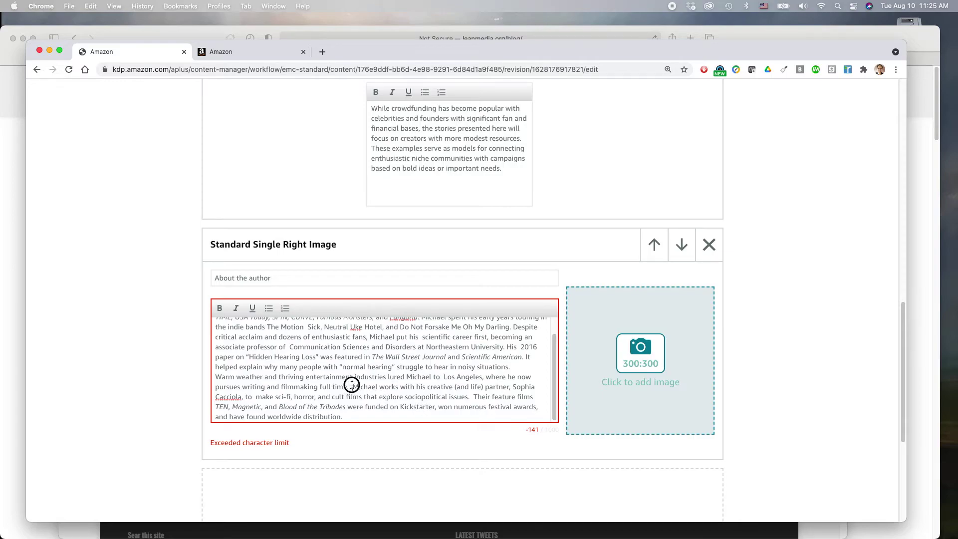
drag(352, 387, 505, 347)
key(BackSpace)
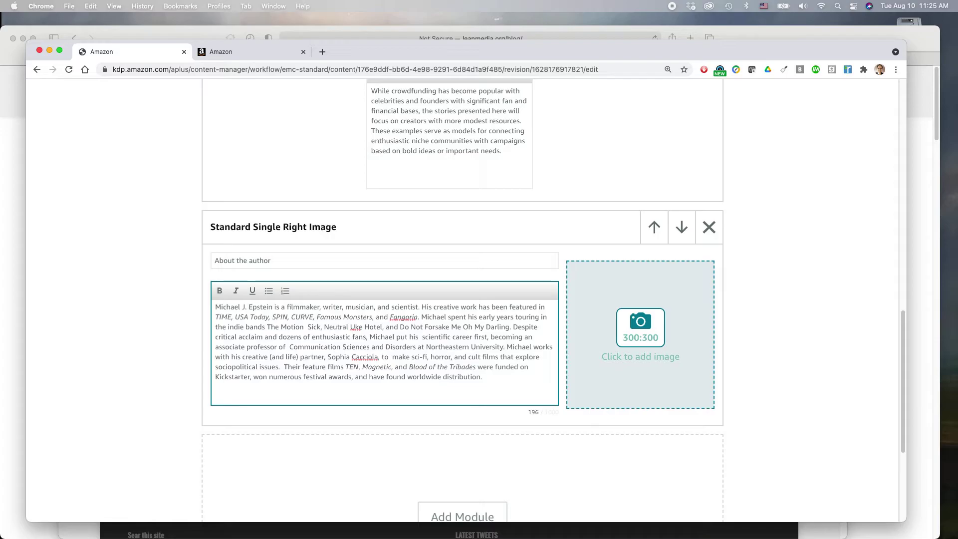
Load the author's 300x300 JPG photo from the Profile Photos folder in Marketing master folder into the Standard Single Right Image module's image dialog.
key(super+Tab)
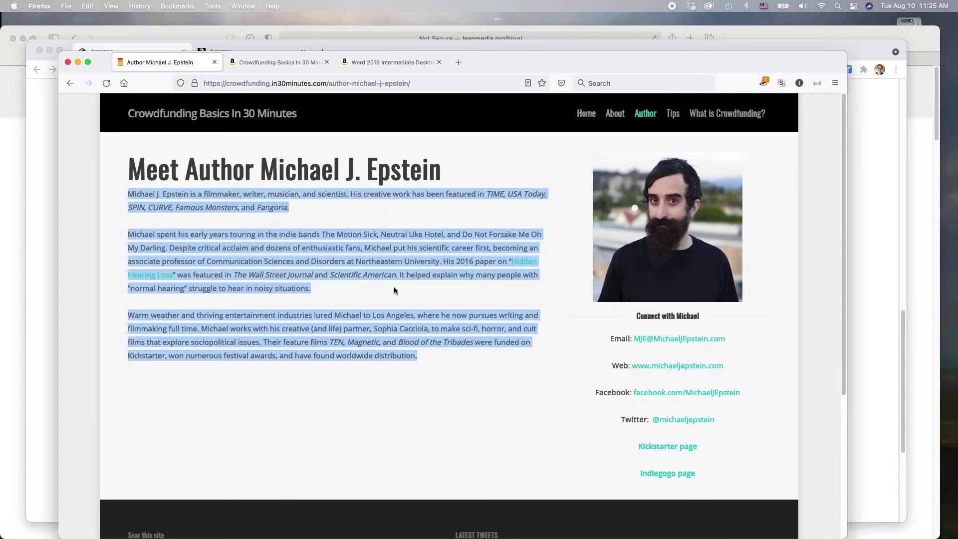
key(super+Tab)
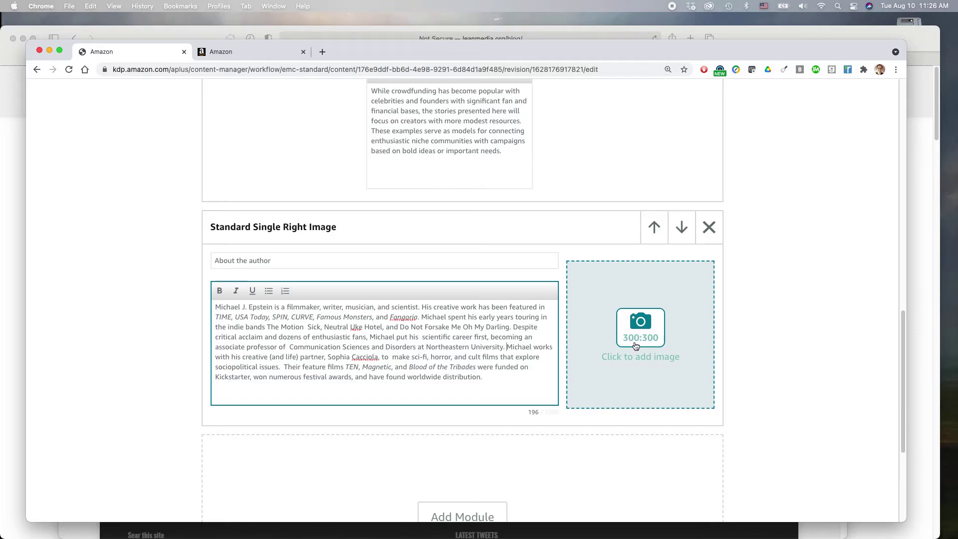
click(638, 358)
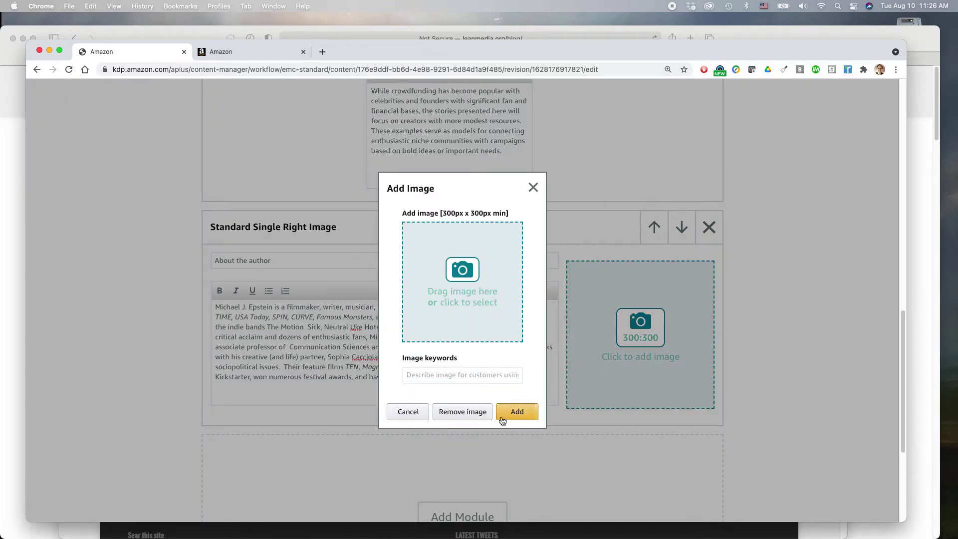
click(516, 412)
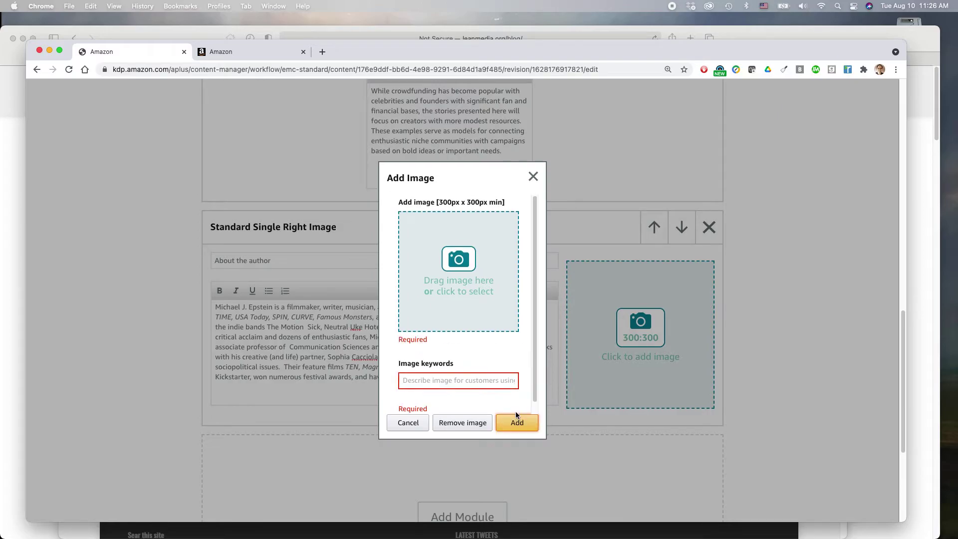
click(446, 261)
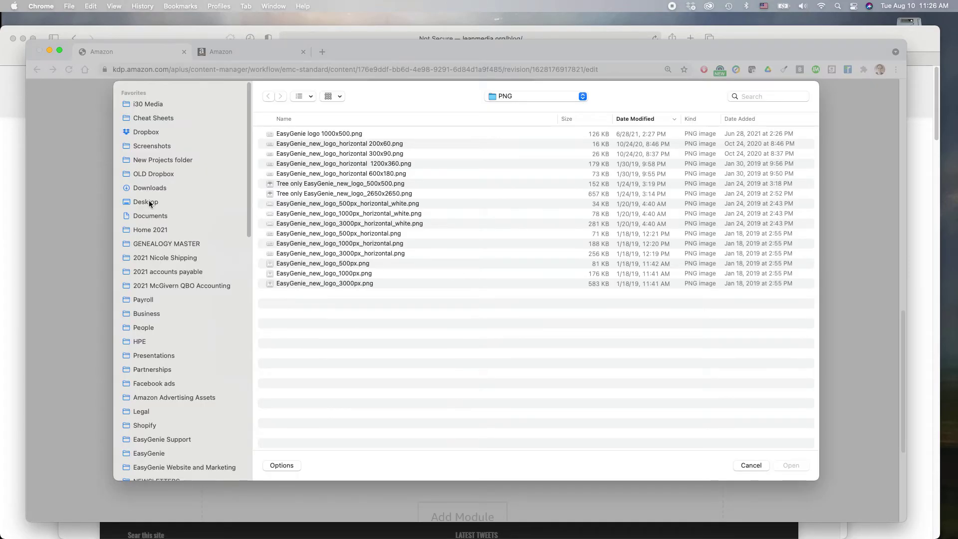
scroll(182, 324, down, 5)
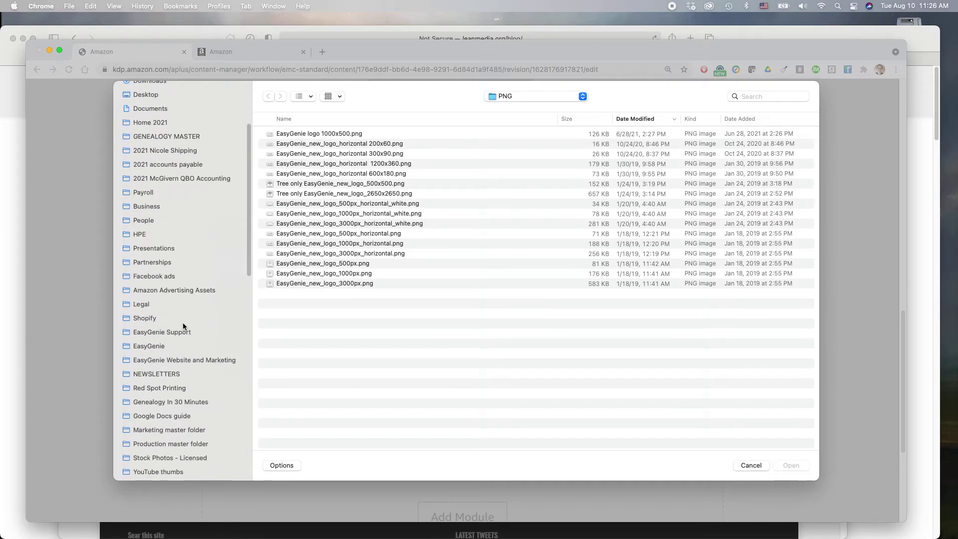
click(169, 430)
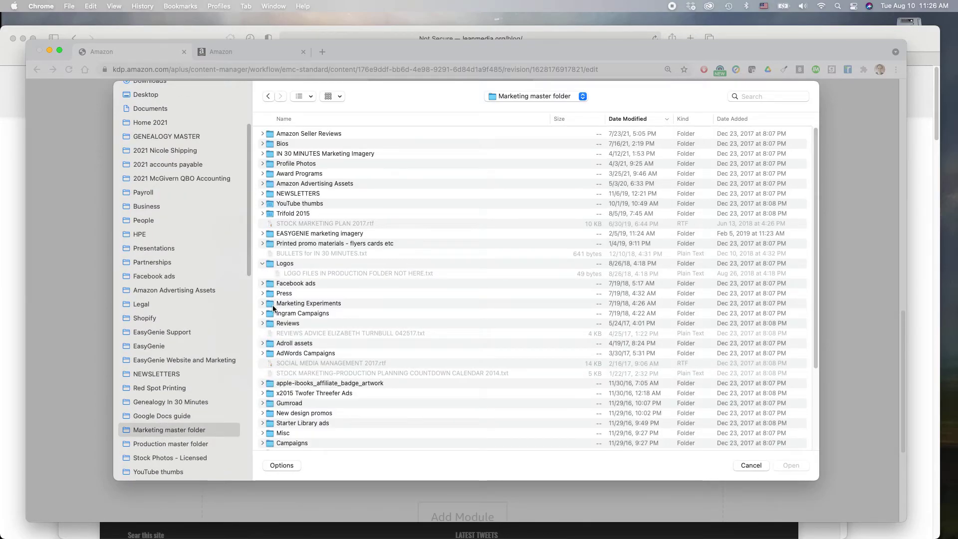
click(298, 119)
scroll(305, 240, down, 2)
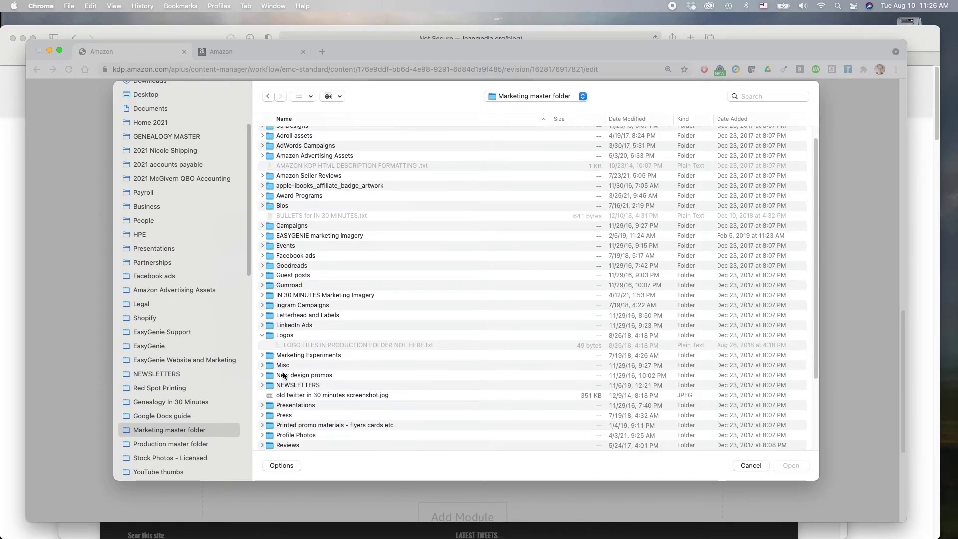
double_click(280, 424)
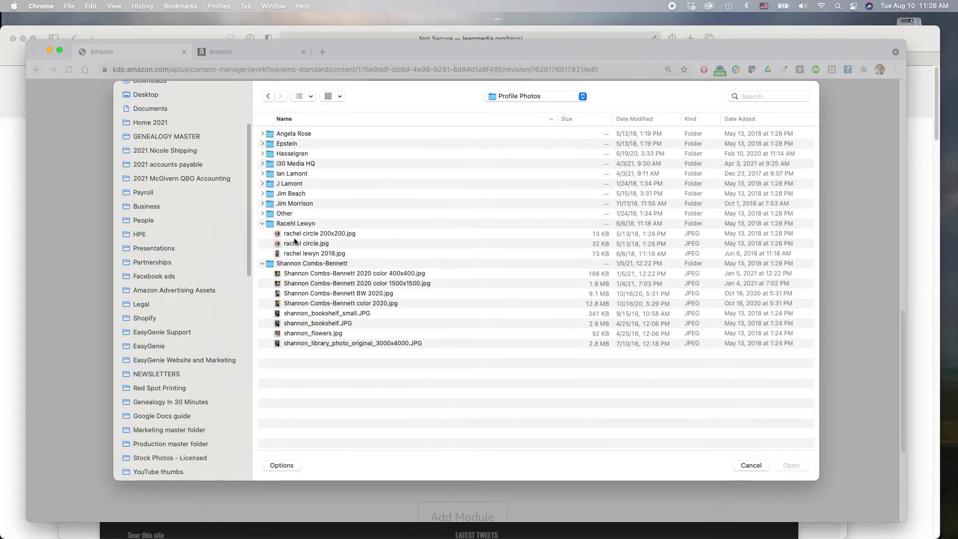
double_click(279, 144)
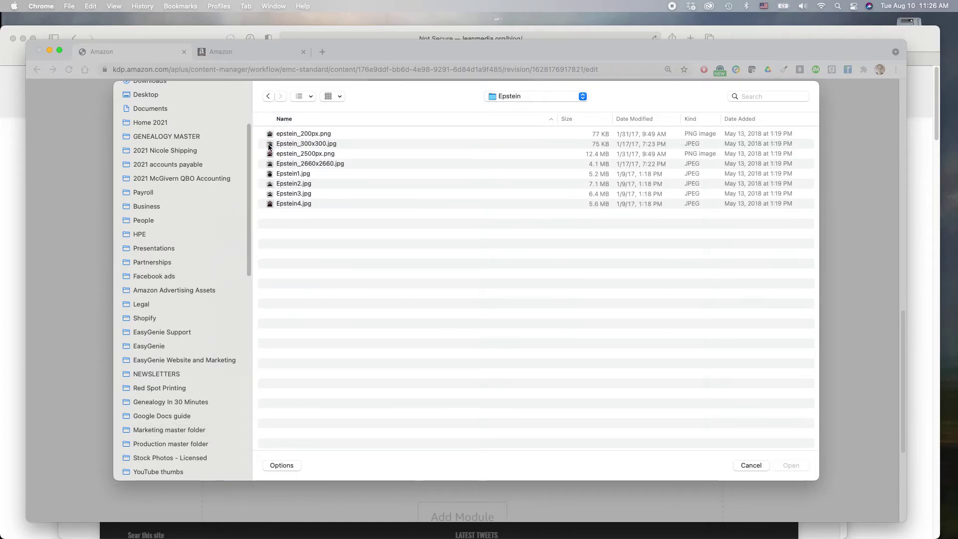
click(316, 143)
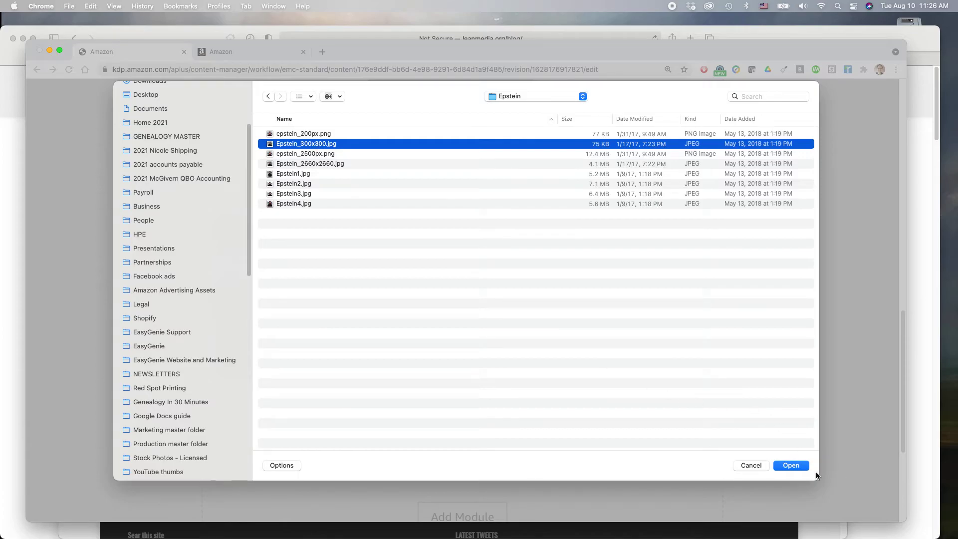
click(787, 465)
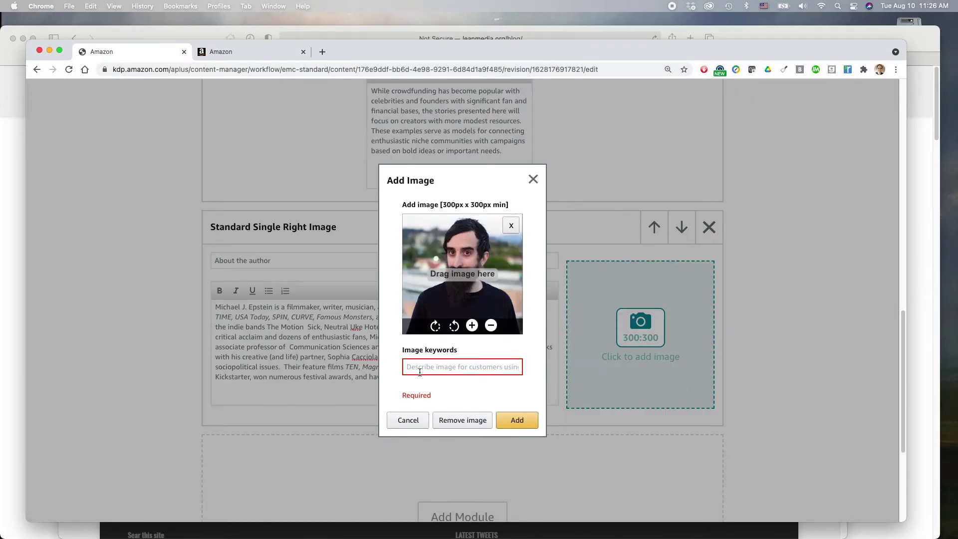
Enter the author's surname as the image keywords and add the photo to the Standard Single Right Image module.
click(420, 361)
text(Epstein)
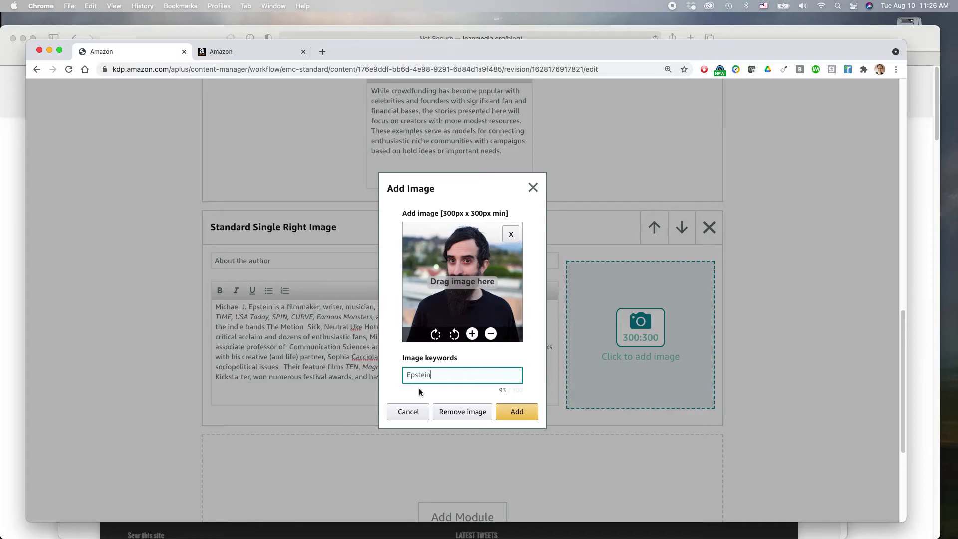
click(418, 389)
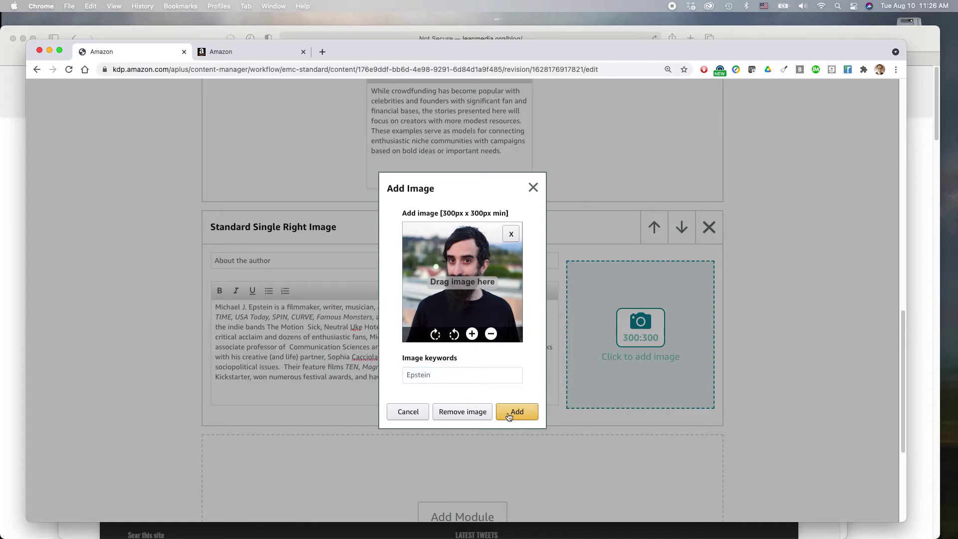
click(527, 415)
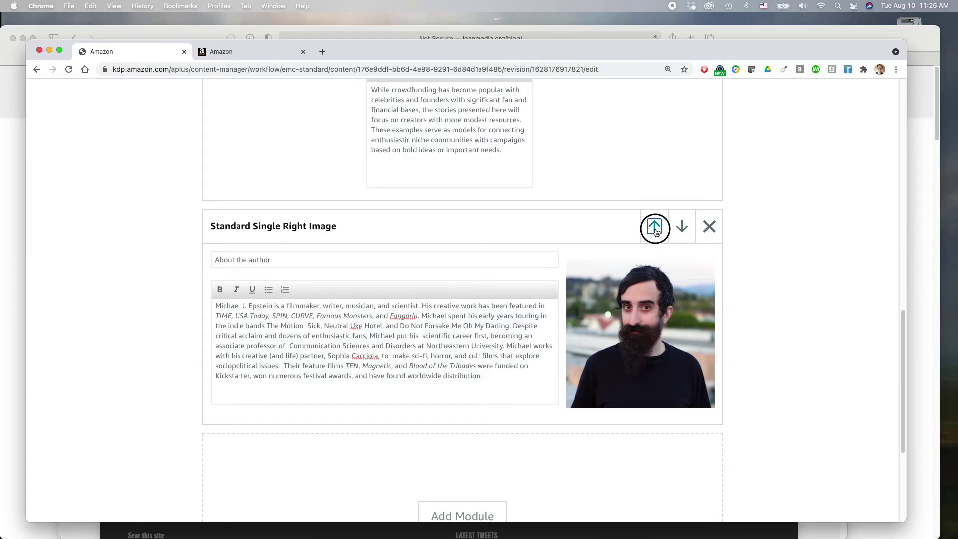
Move the Standard Single Right Image module above the Standard Single Image & Highlights module and back below it.
click(654, 228)
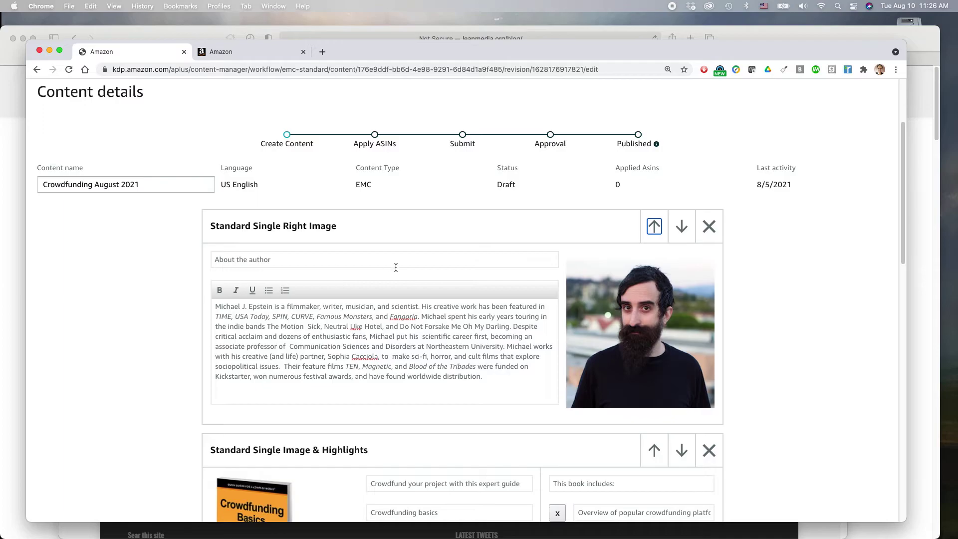
scroll(474, 336, down, 20)
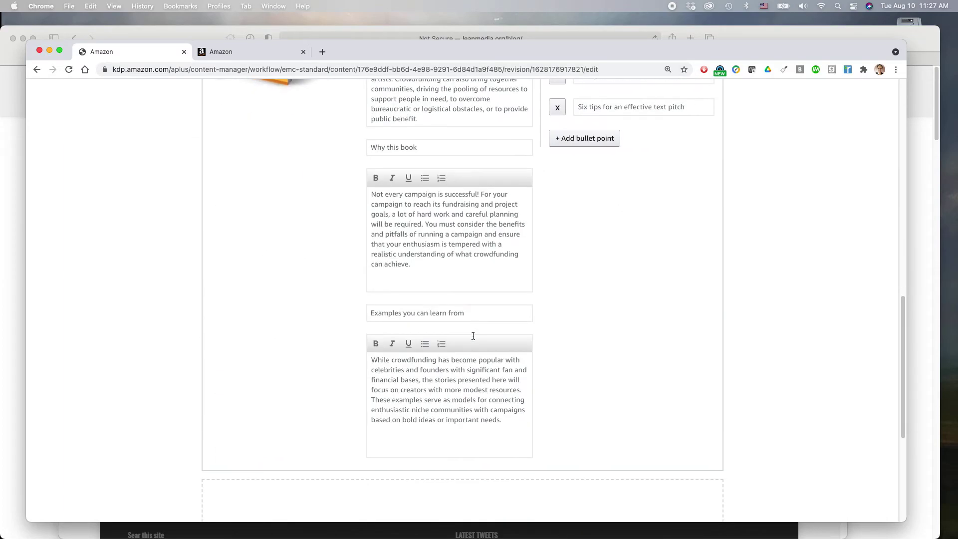
scroll(472, 337, up, 20)
scroll(472, 339, down, 5)
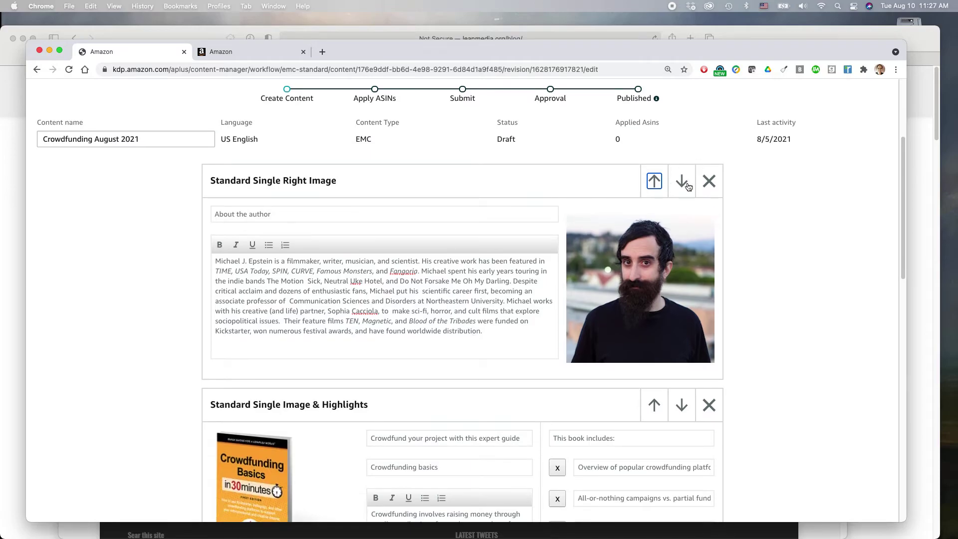
click(681, 181)
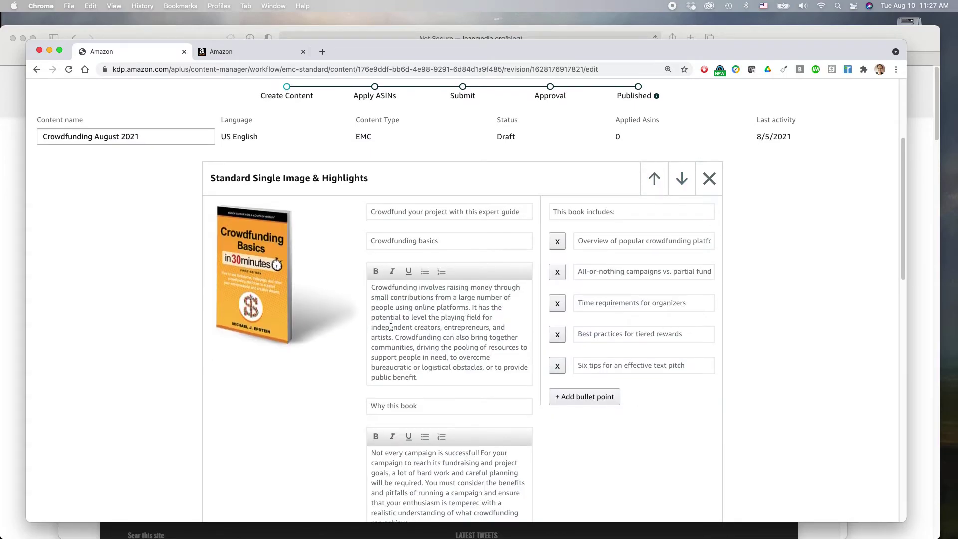
scroll(412, 325, down, 10)
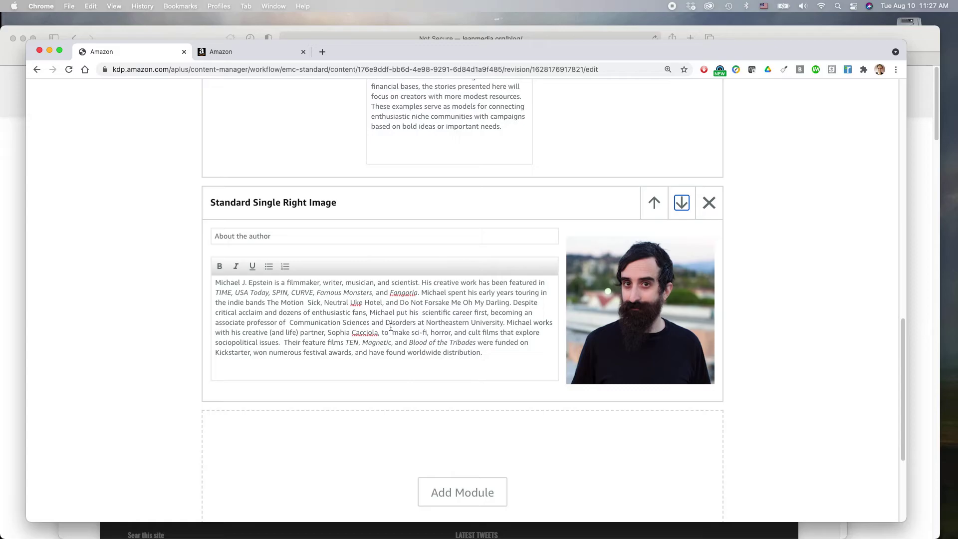
Examine the From the Publisher section on the Word 2019 Intermediate cheat sheet's Amazon page in Firefox, including its four-image module and comparison chart.
key(super+Tab)
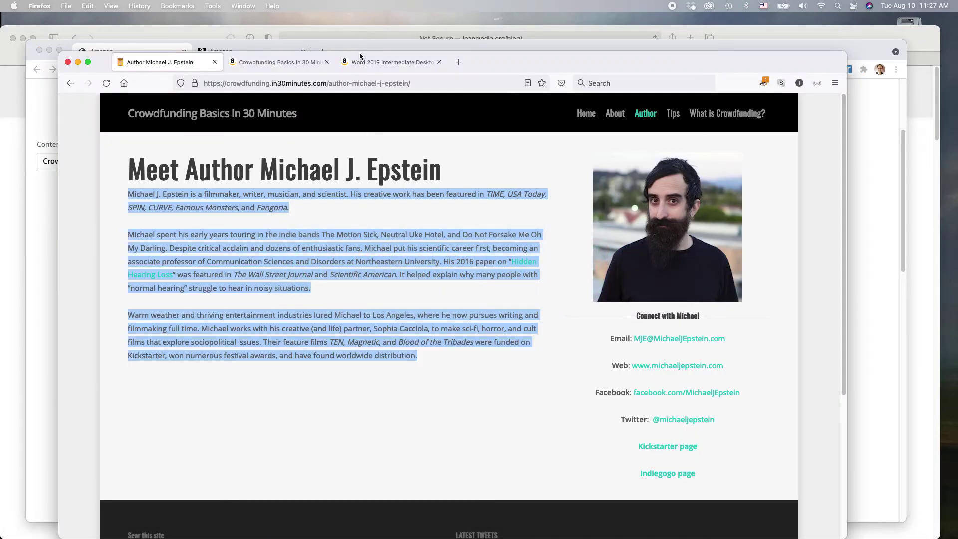
click(379, 61)
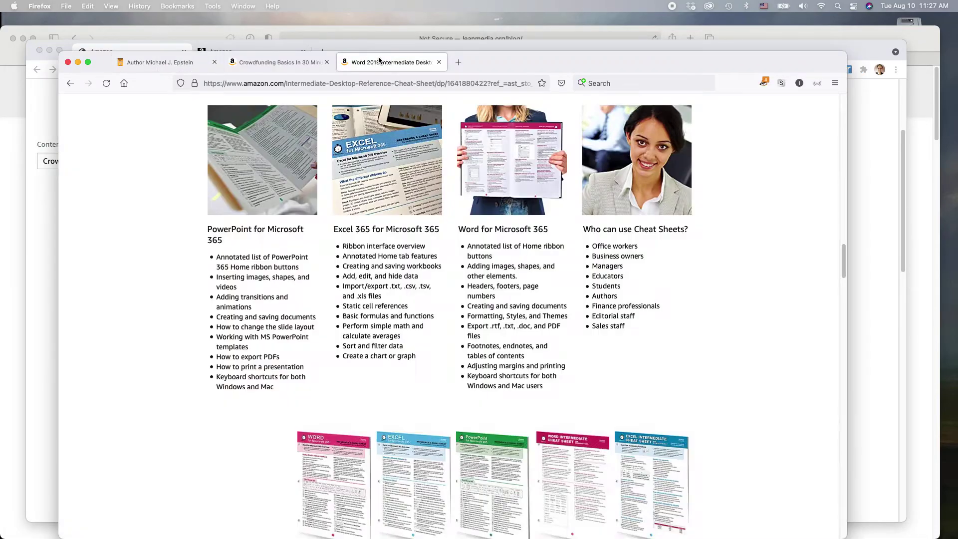
scroll(344, 252, up, 8)
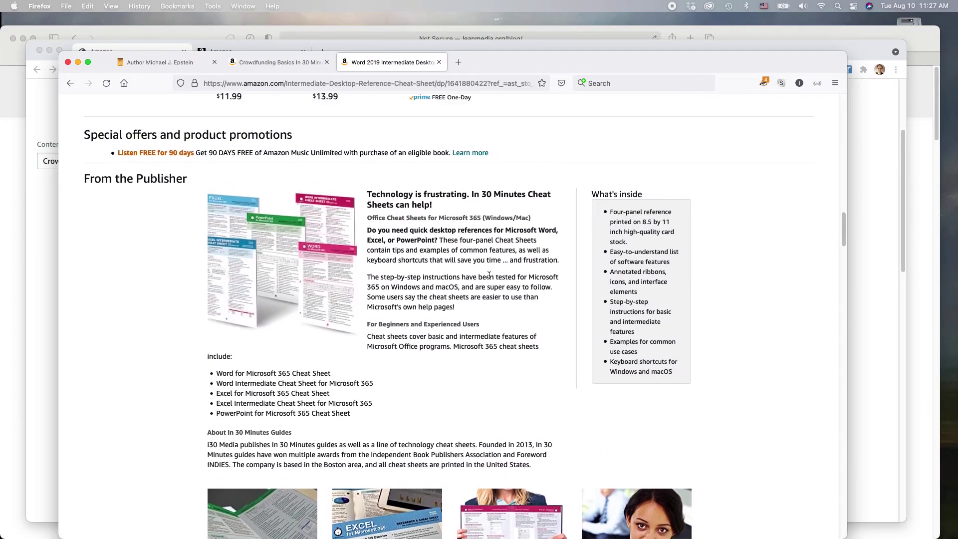
scroll(489, 275, down, 2)
scroll(483, 277, down, 4)
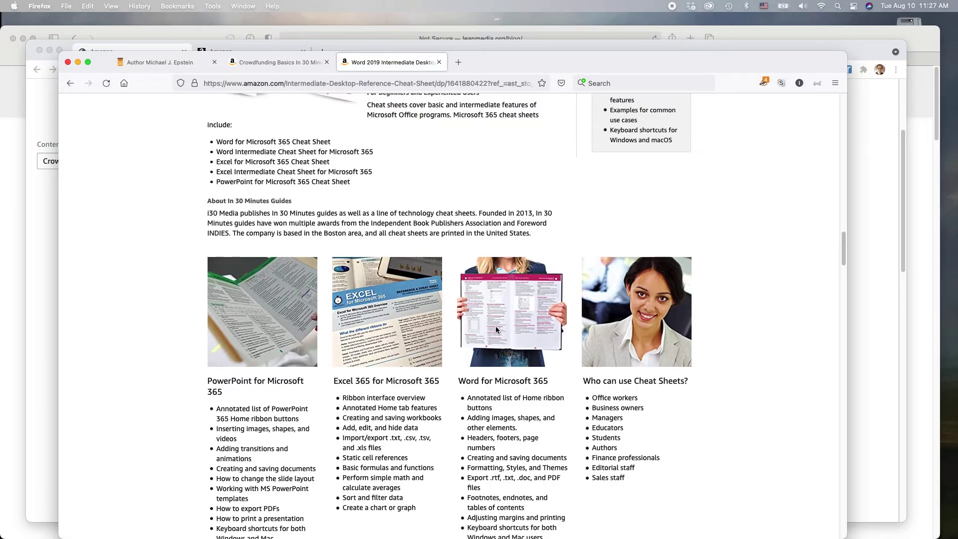
scroll(496, 355, down, 1)
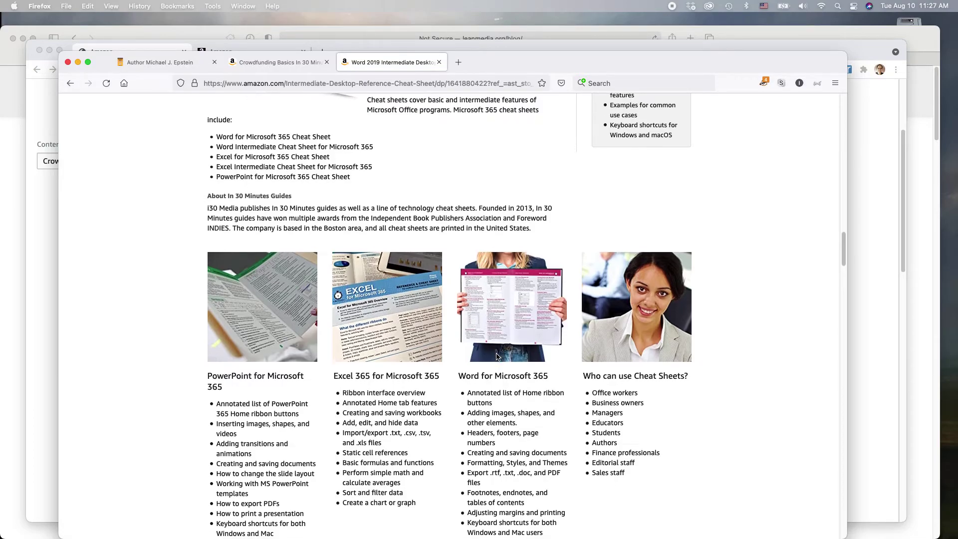
scroll(497, 355, down, 10)
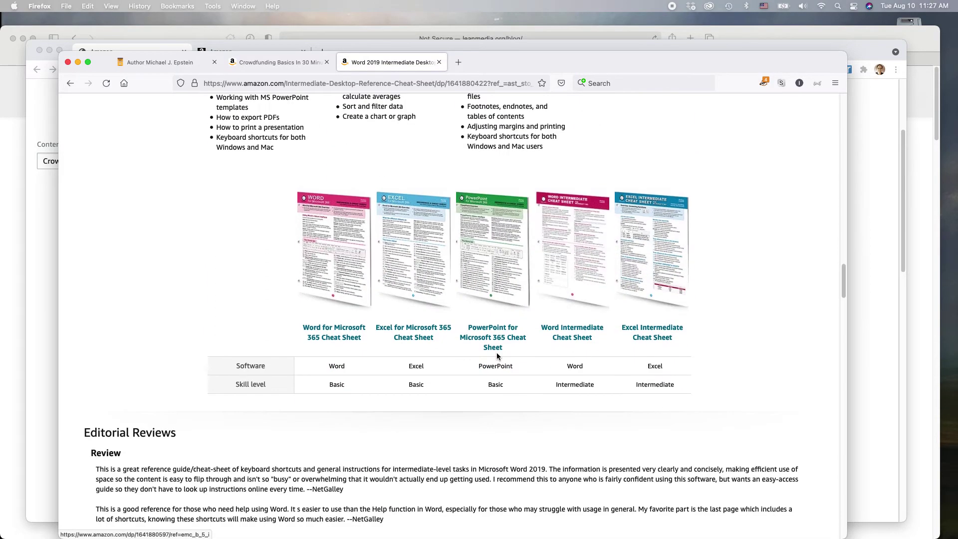
scroll(497, 355, up, 1)
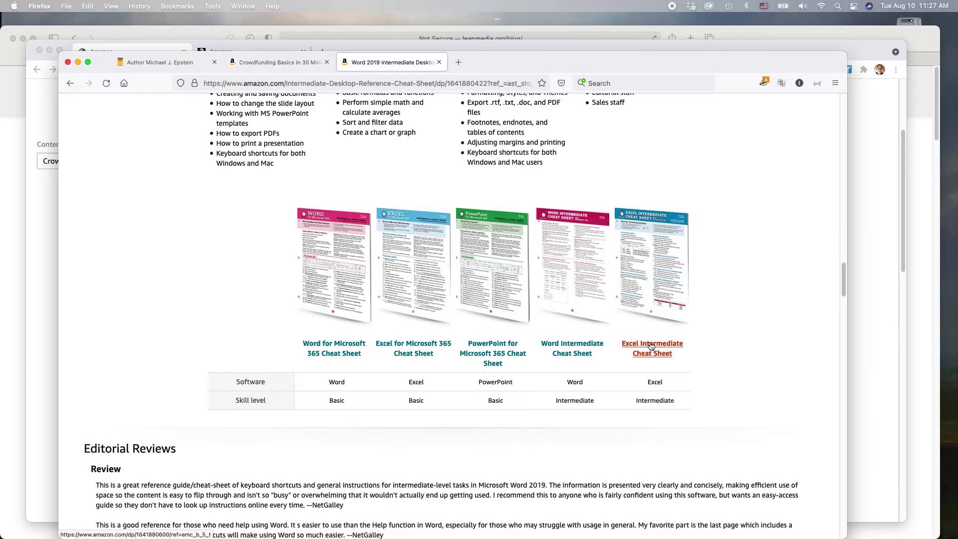
Return to the A+ Content editor in Chrome and move the Standard Single Right Image module below the Standard Single Image & Highlights module.
key(super+Tab)
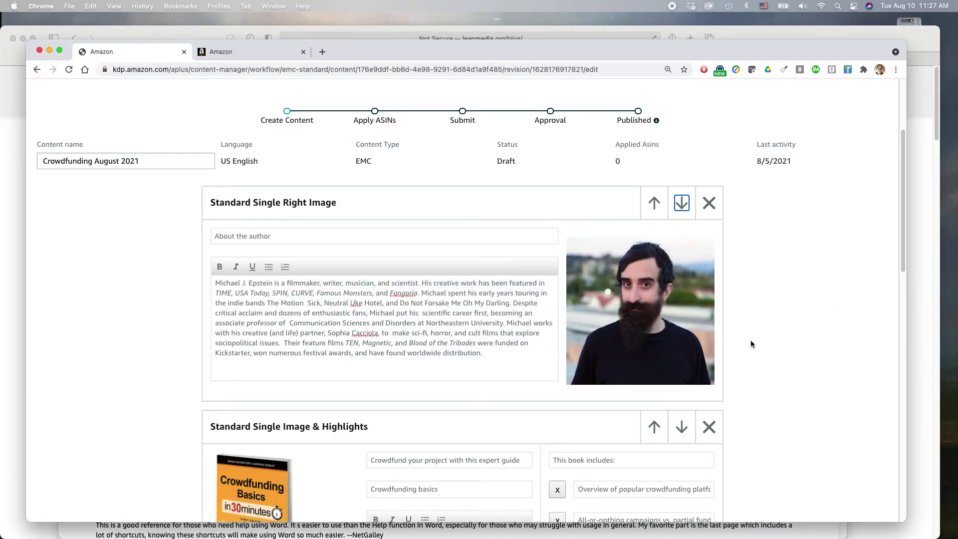
click(678, 202)
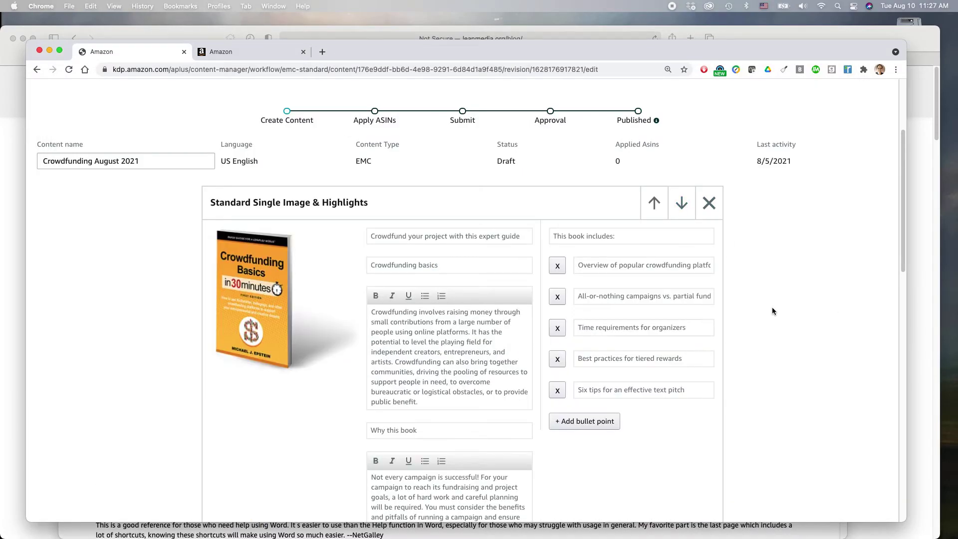
scroll(748, 345, down, 10)
scroll(747, 348, down, 5)
Save the A+ content as a draft and review both modules in its desktop preview.
scroll(470, 411, up, 20)
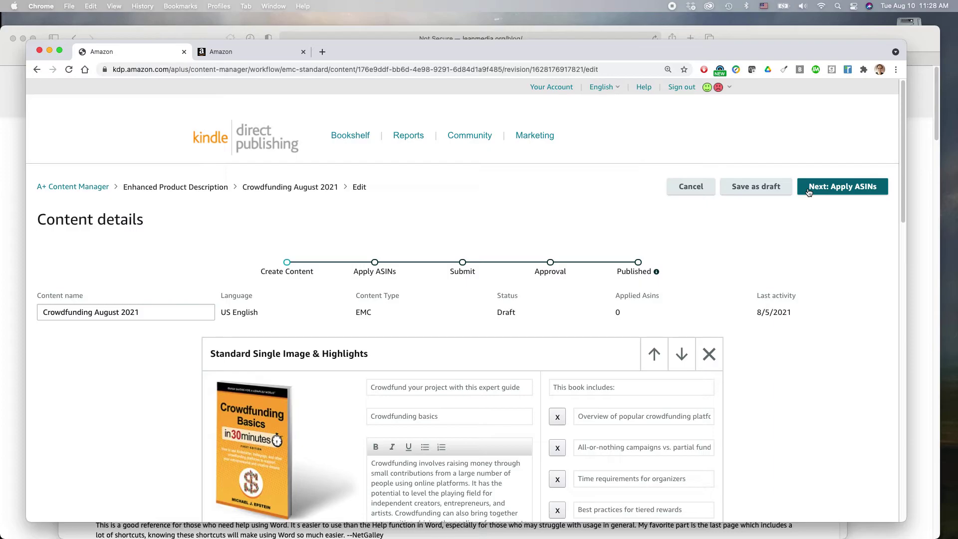
click(755, 188)
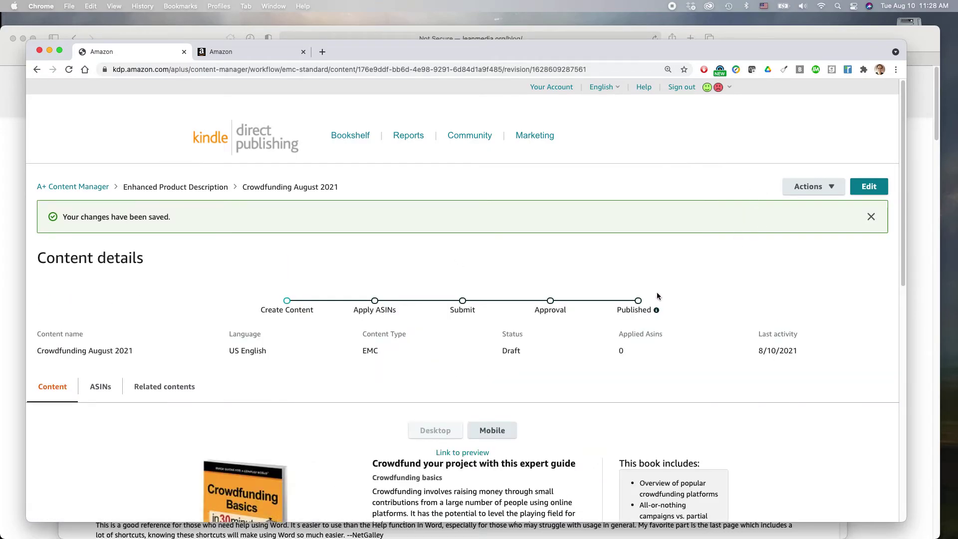
drag(177, 218, 35, 218)
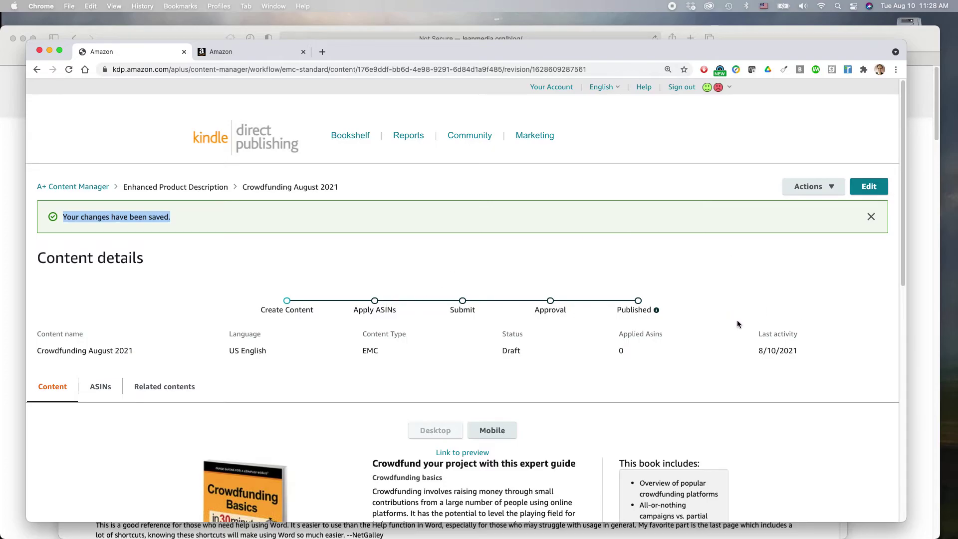
scroll(737, 321, down, 10)
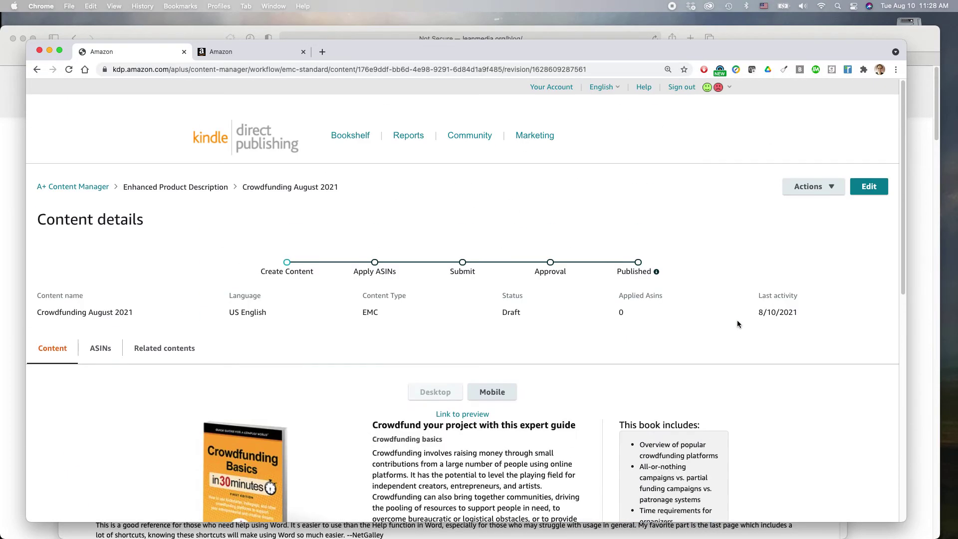
scroll(737, 323, down, 1)
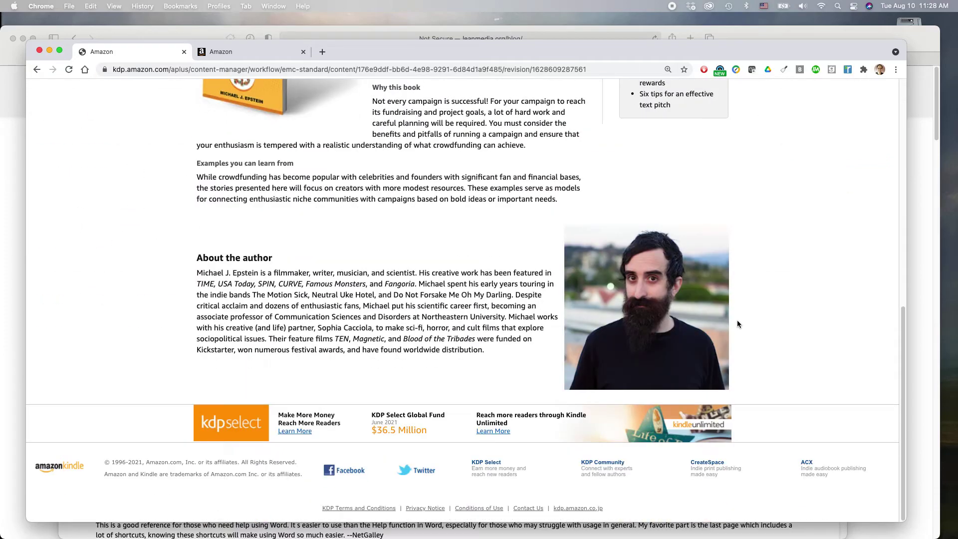
scroll(737, 321, up, 10)
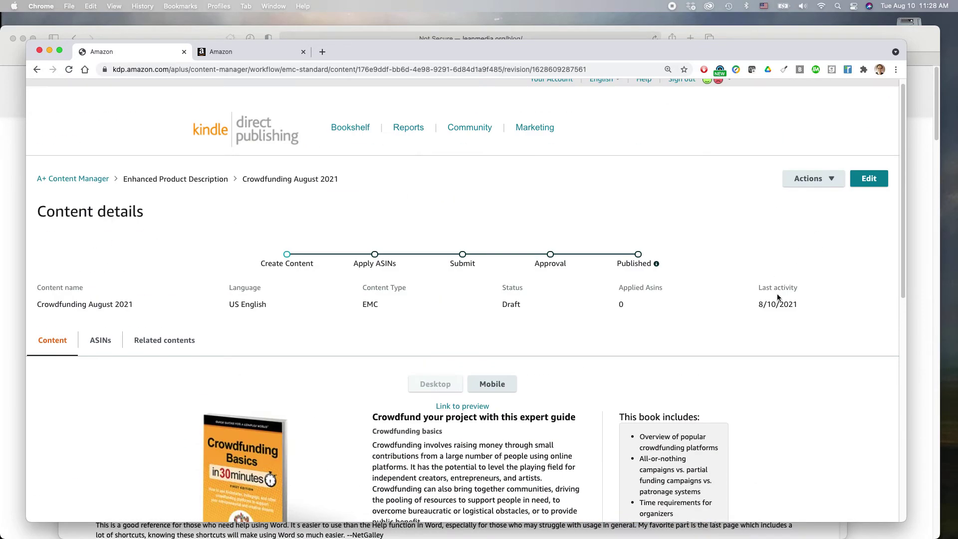
Reopen the Crowdfunding August 2021 draft for editing, advance to the Apply ASINs stage and search the ASINs for CROWDFUNDING.
click(837, 188)
click(868, 178)
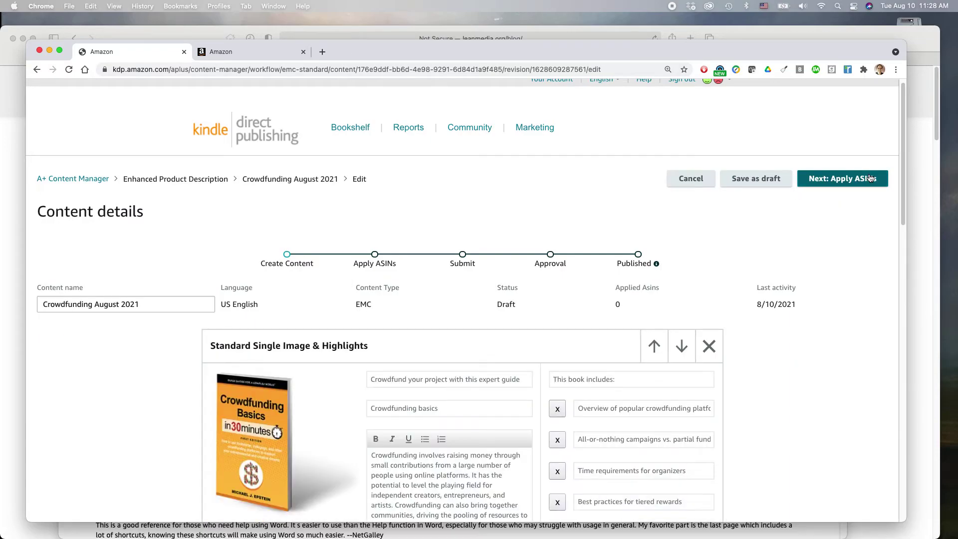
click(830, 184)
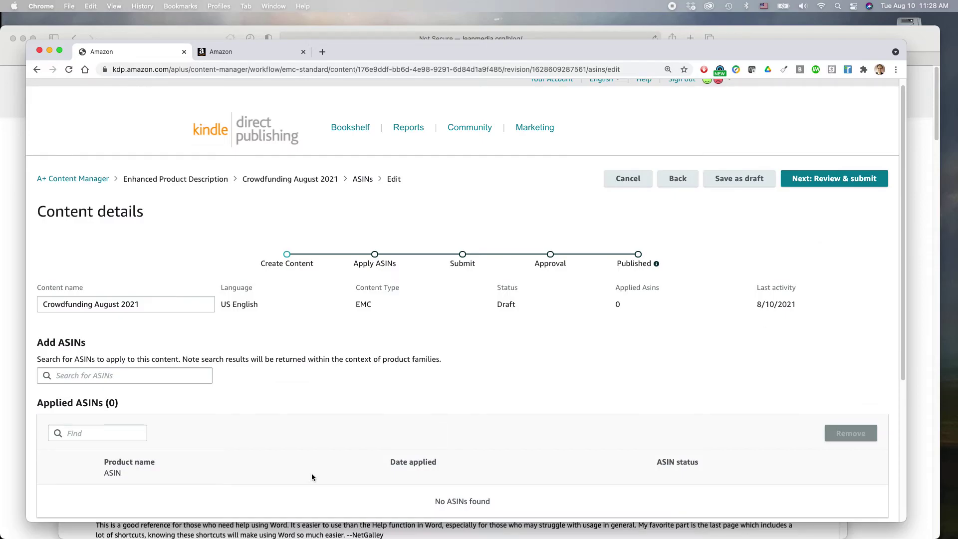
click(117, 377)
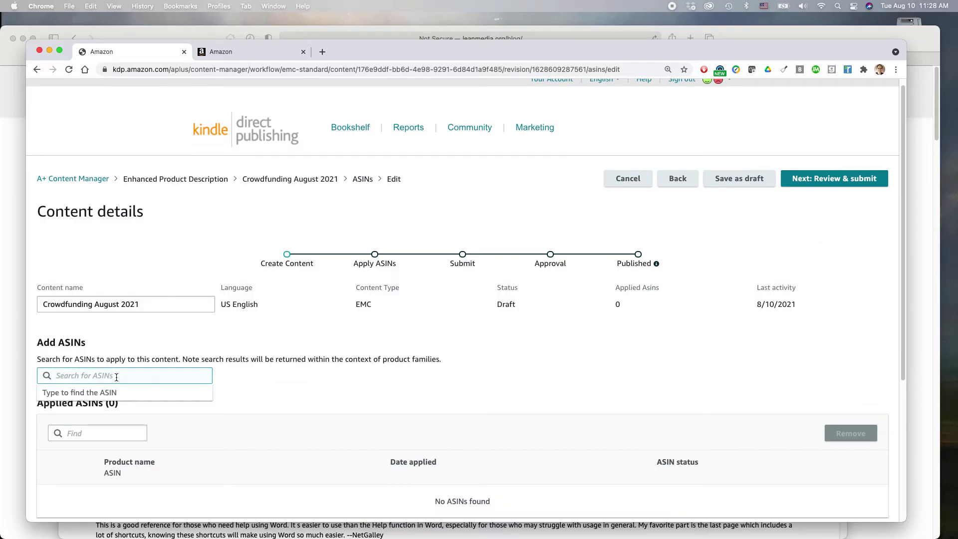
text(CROWDFUNDING)
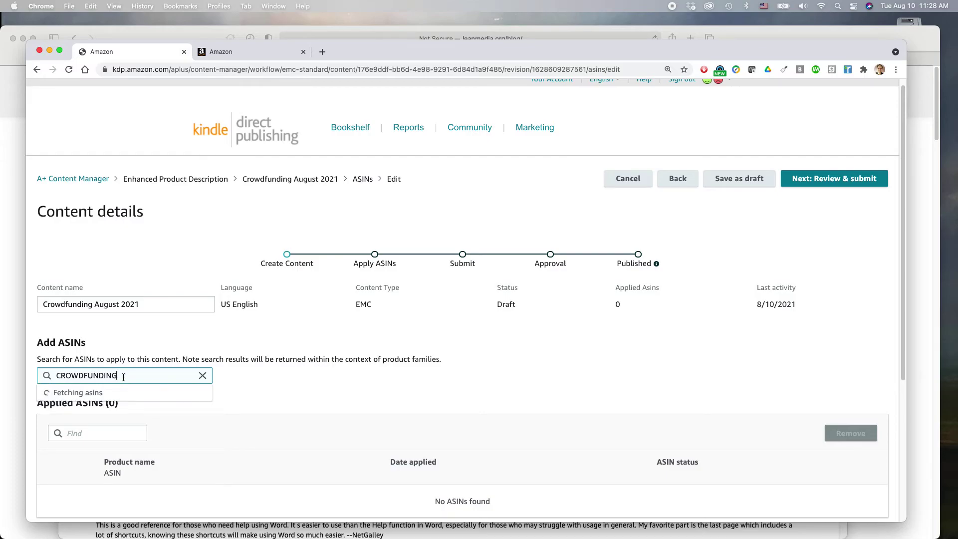
Switch to Firefox and copy the paperback's ISBN-10 from the product details on the Crowdfunding Basics In 30 Minutes Amazon page.
key(super+Tab)
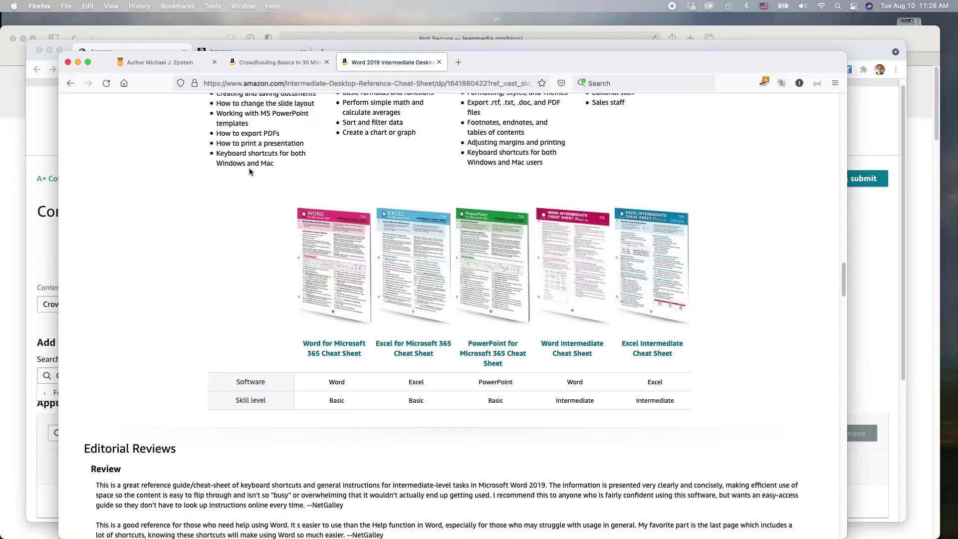
click(278, 62)
scroll(308, 294, down, 15)
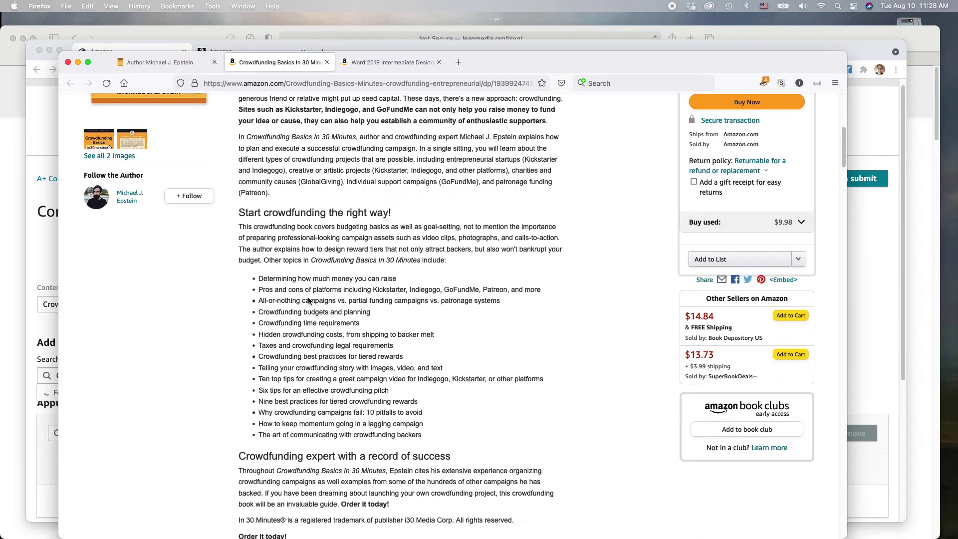
scroll(308, 297, down, 20)
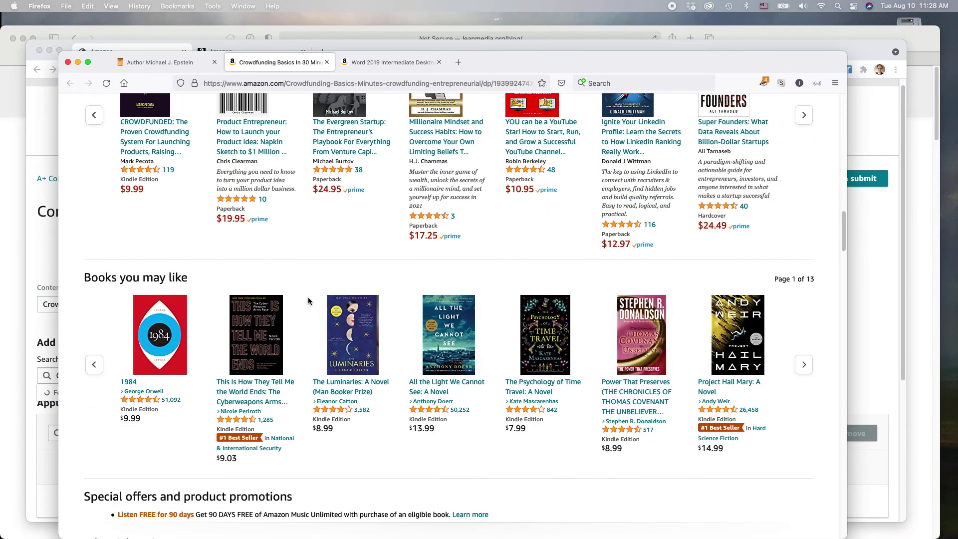
double_click(147, 394)
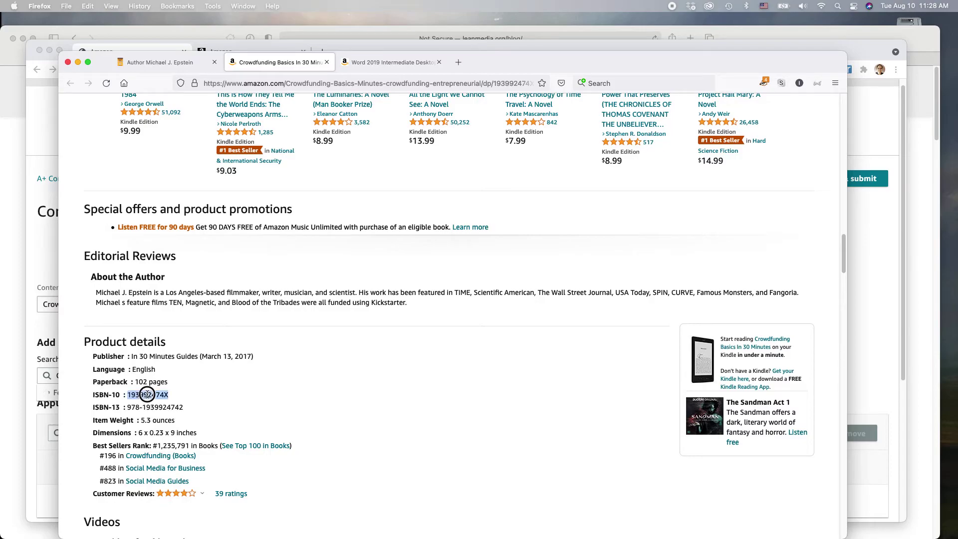
key(super+c)
Return to Chrome, find ASIN 193992474X with the copied ISBN-10 and apply the content to that paperback.
key(super+Tab)
double_click(74, 375)
key(super+v)
click(116, 406)
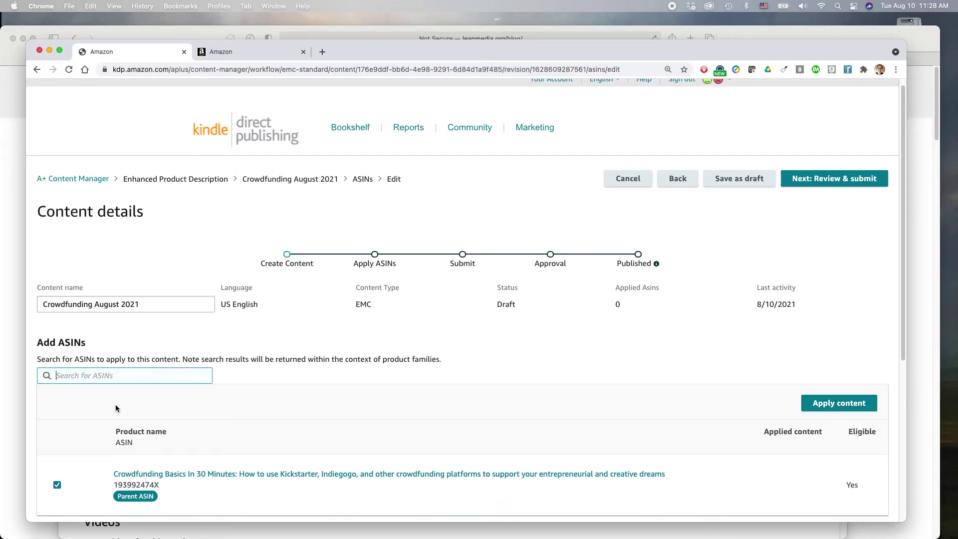
scroll(492, 464, down, 3)
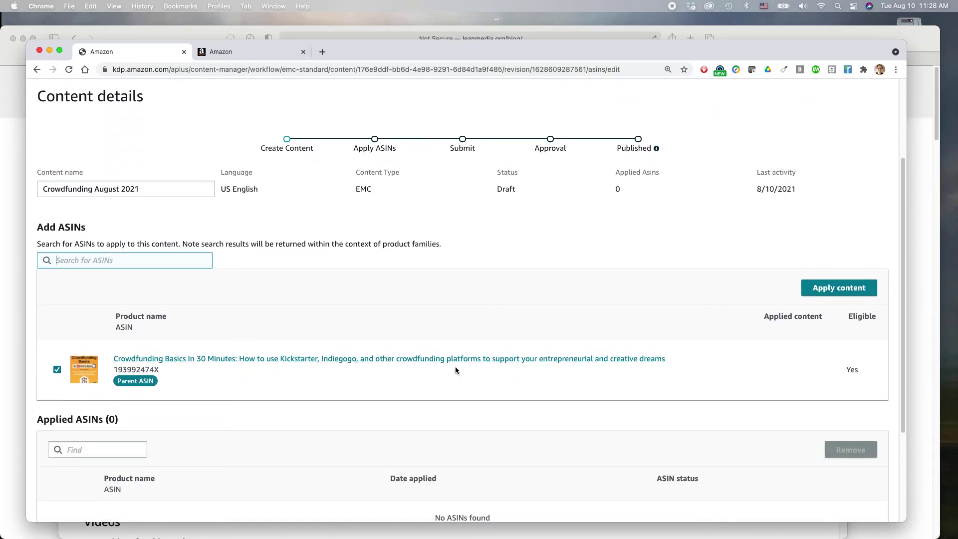
click(828, 291)
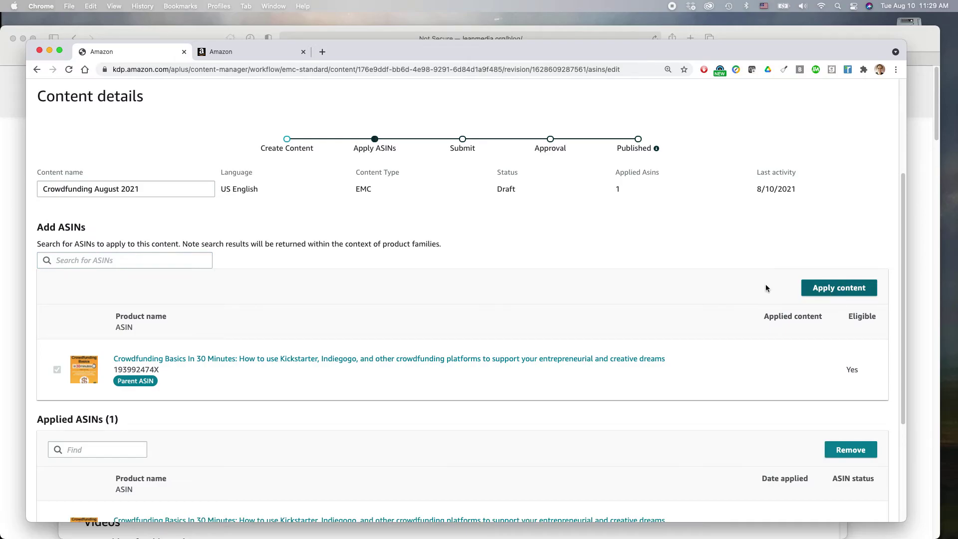
Switch to Firefox, open the book's Kindle edition page and copy its ASIN from the product details.
key(super+Tab)
scroll(322, 299, up, 15)
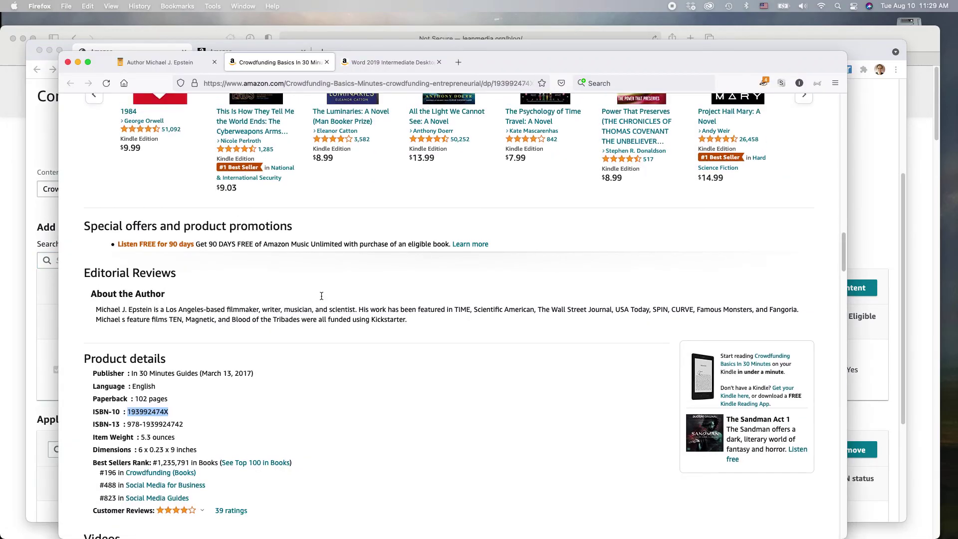
click(261, 300)
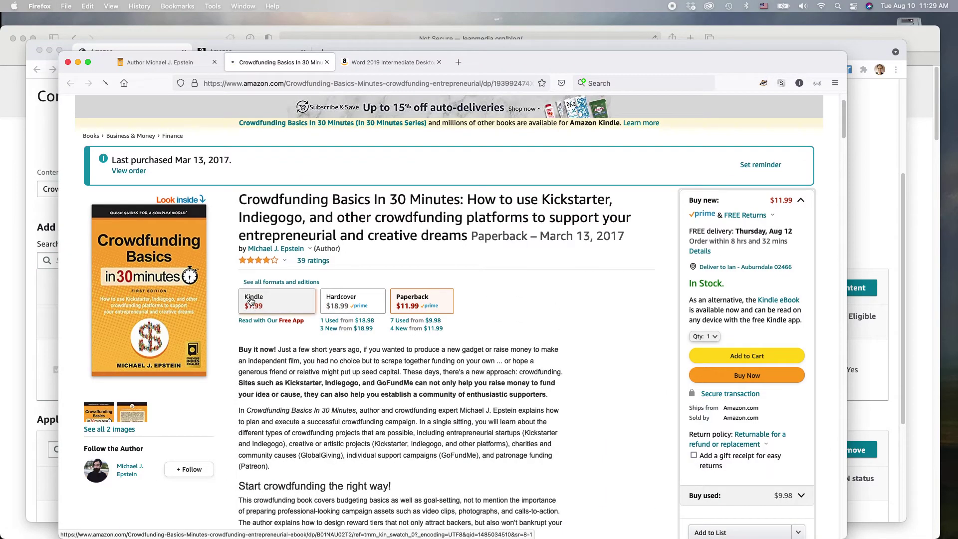
scroll(392, 347, down, 15)
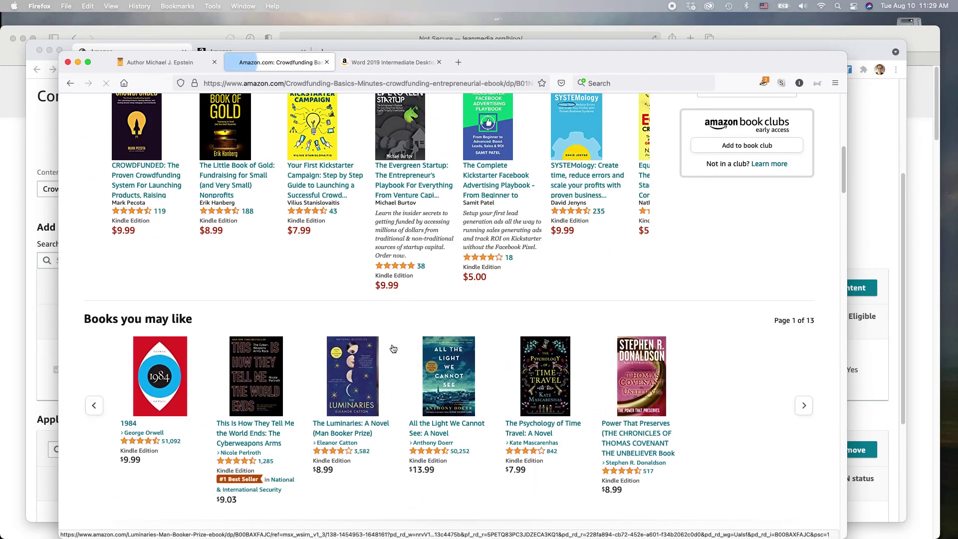
scroll(392, 348, down, 2)
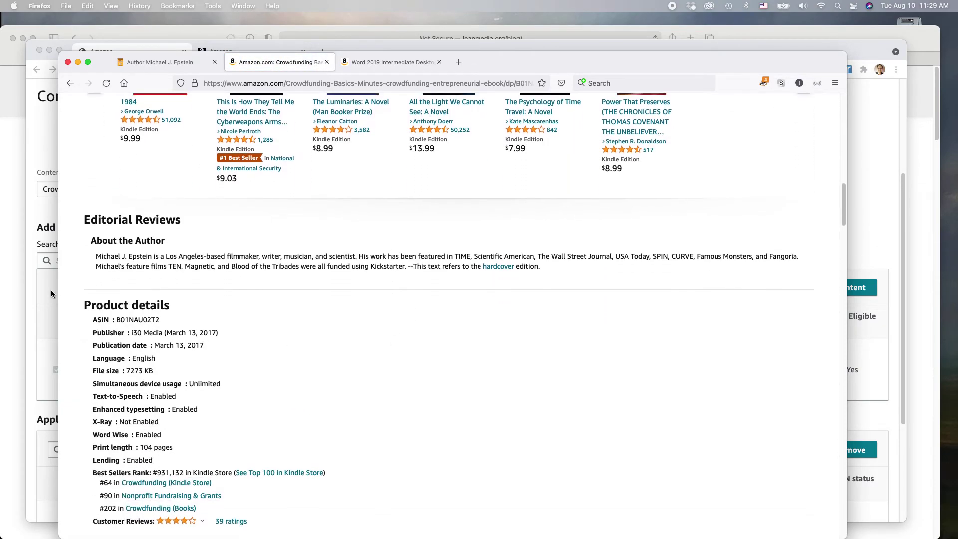
double_click(136, 320)
key(super+c)
Return to Chrome, apply the content to the Kindle edition's ASIN B01NAU02T2 and advance to the Review & submit stage.
key(super+Tab)
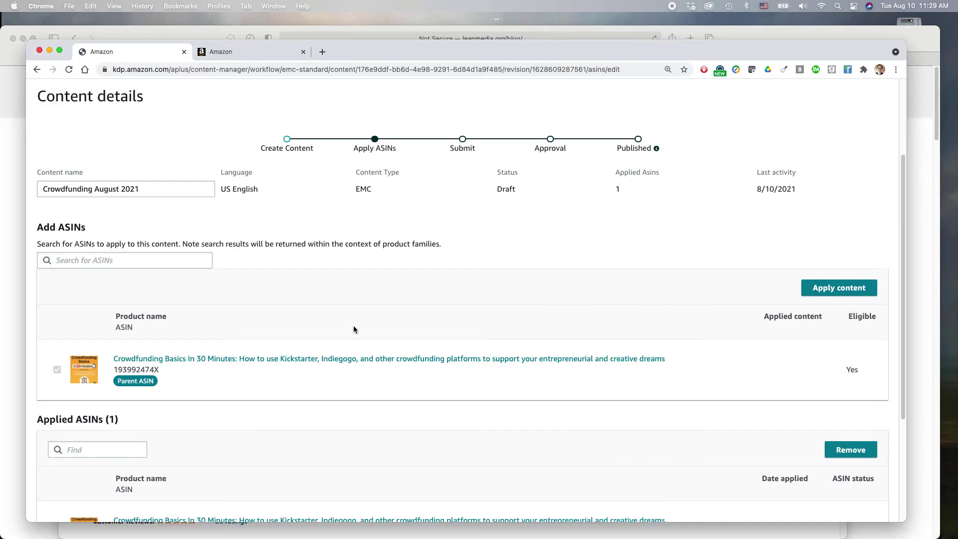
click(117, 261)
key(super+v)
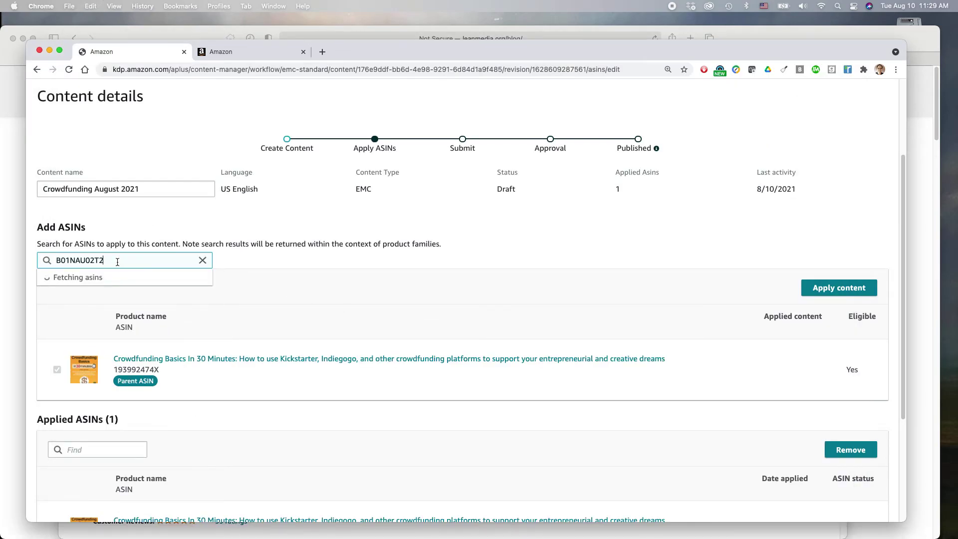
click(115, 303)
click(838, 287)
scroll(564, 316, down, 5)
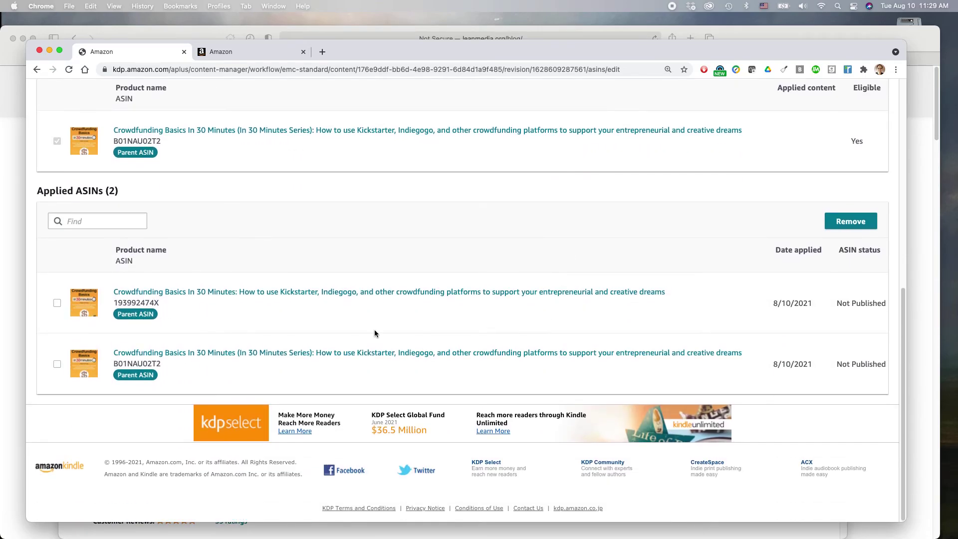
scroll(791, 217, up, 10)
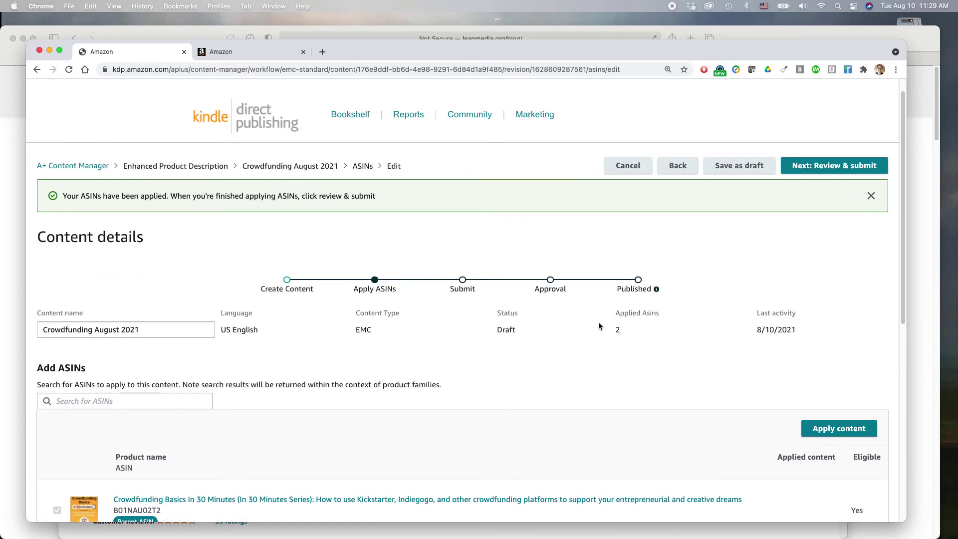
click(833, 172)
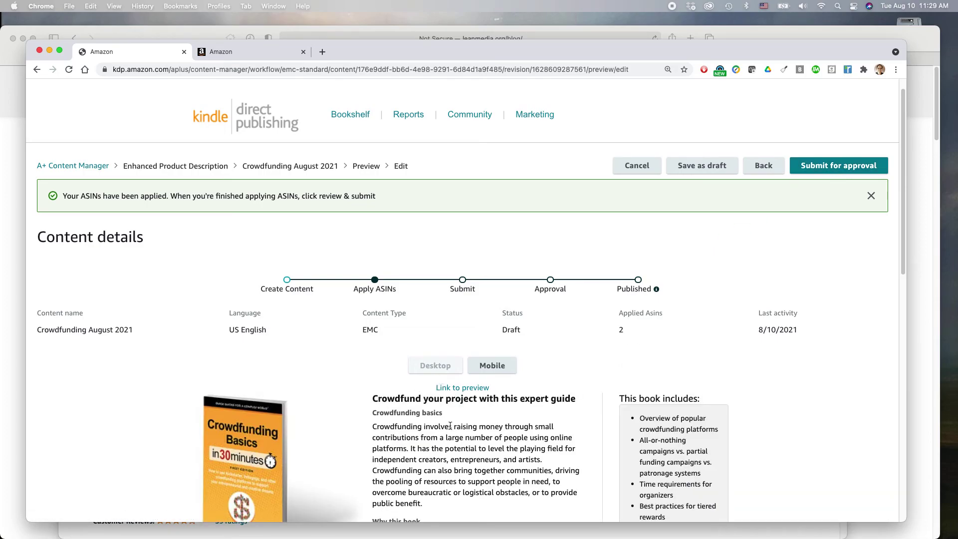
Open the linked full-page preview of the A+ content and examine the About the author text.
click(469, 390)
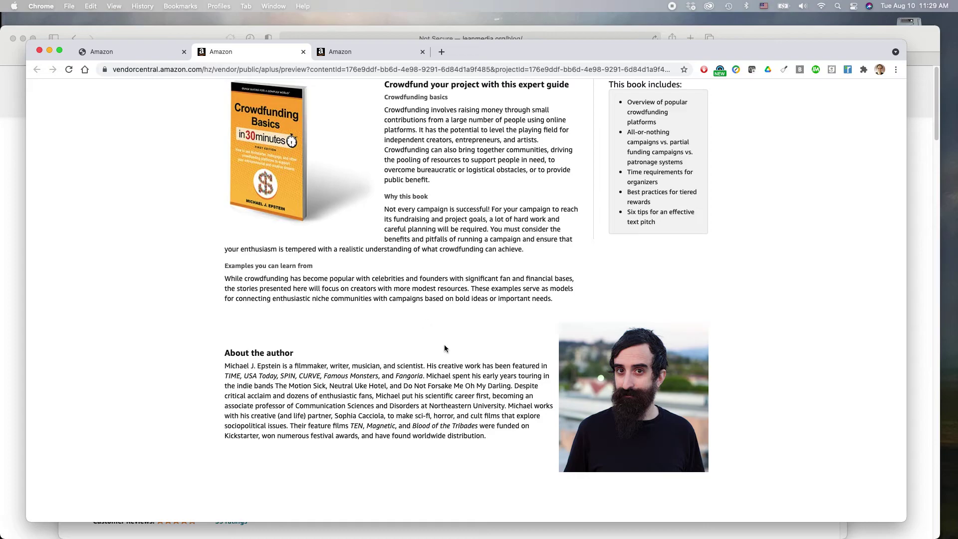
drag(225, 365, 484, 434)
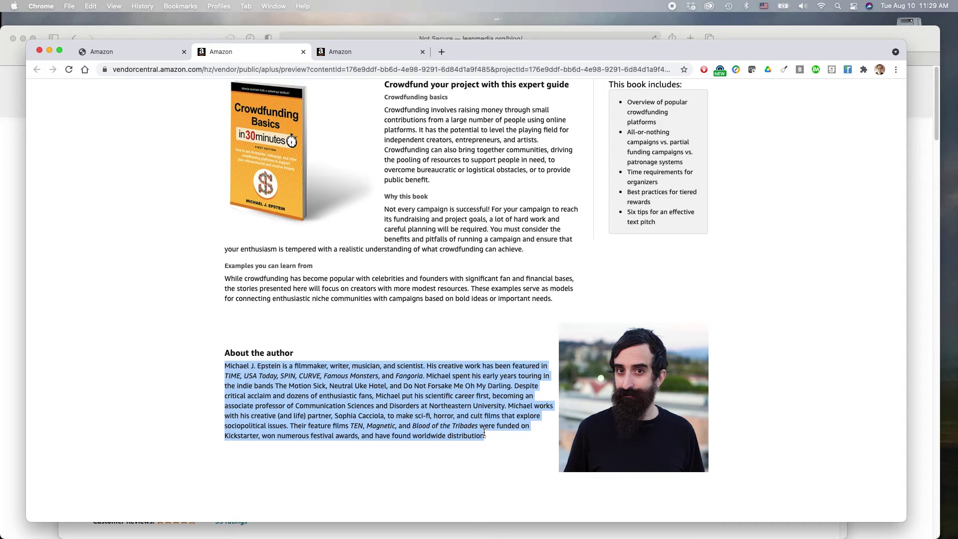
click(471, 432)
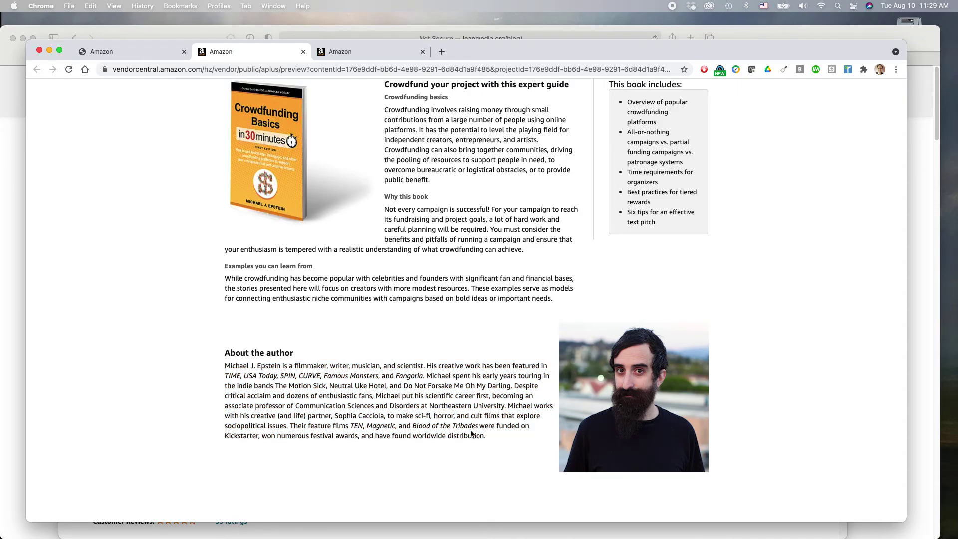
drag(486, 436, 228, 368)
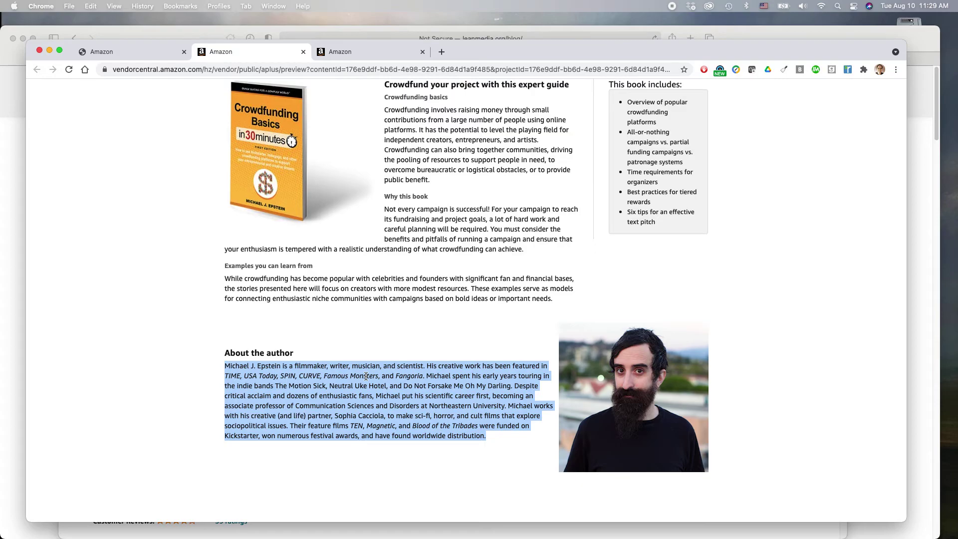
click(405, 431)
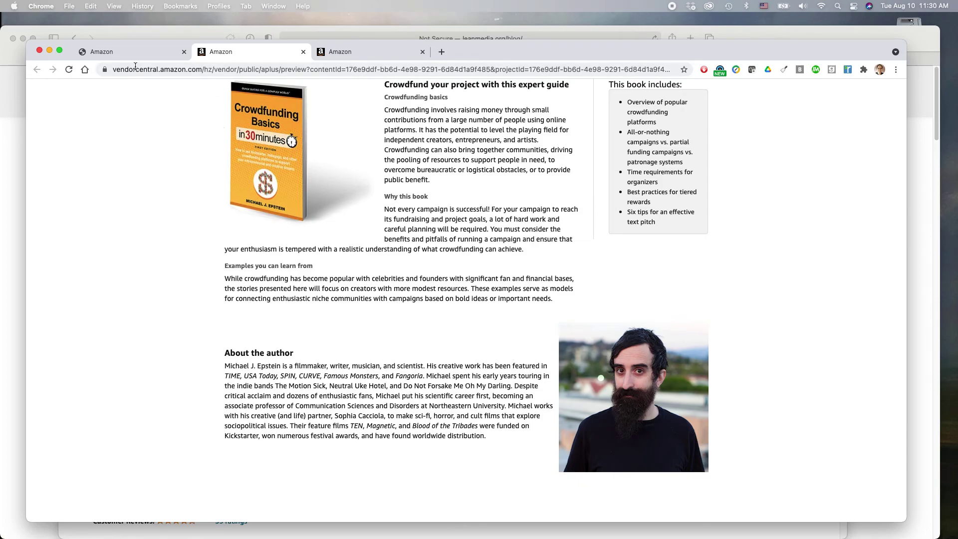
Return to the KDP content details, submit the A+ content for approval and review the submitted modules.
click(134, 50)
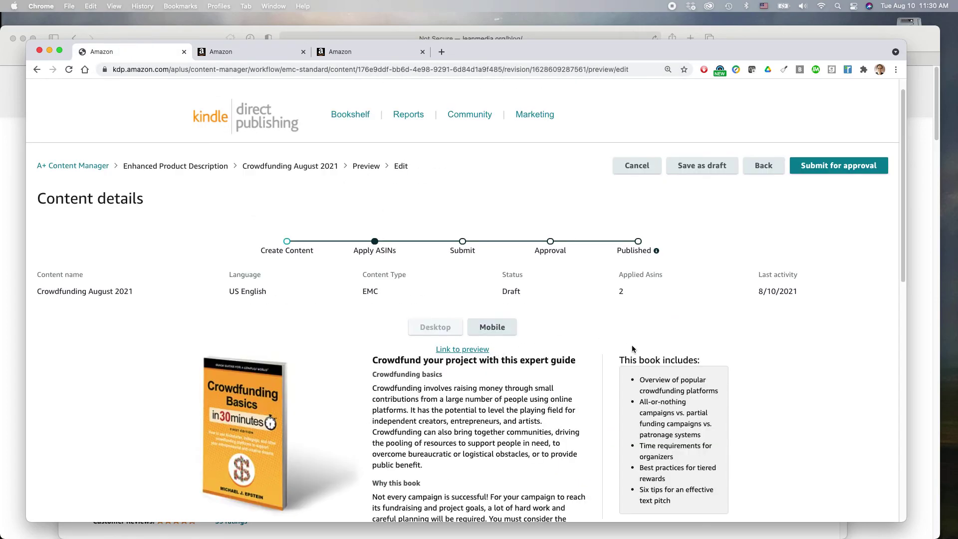
click(840, 169)
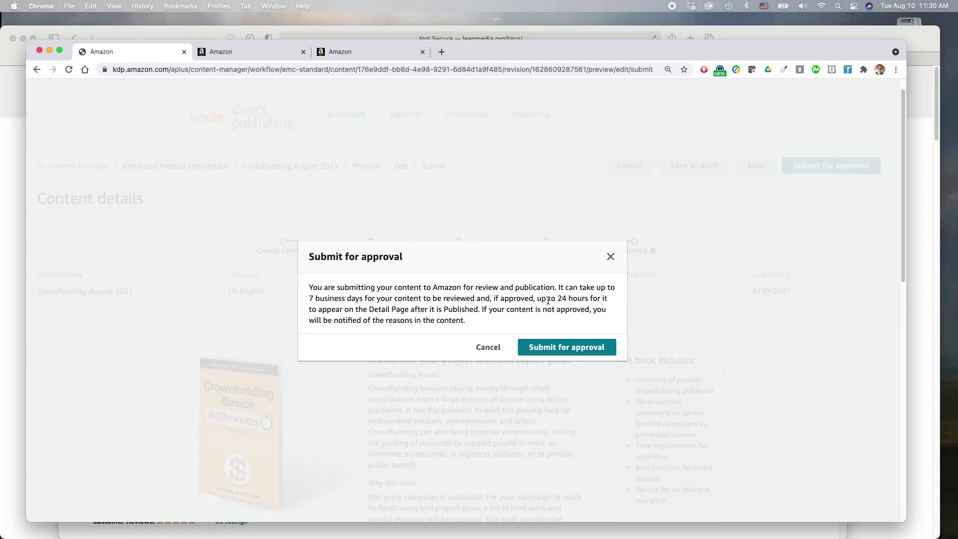
click(546, 340)
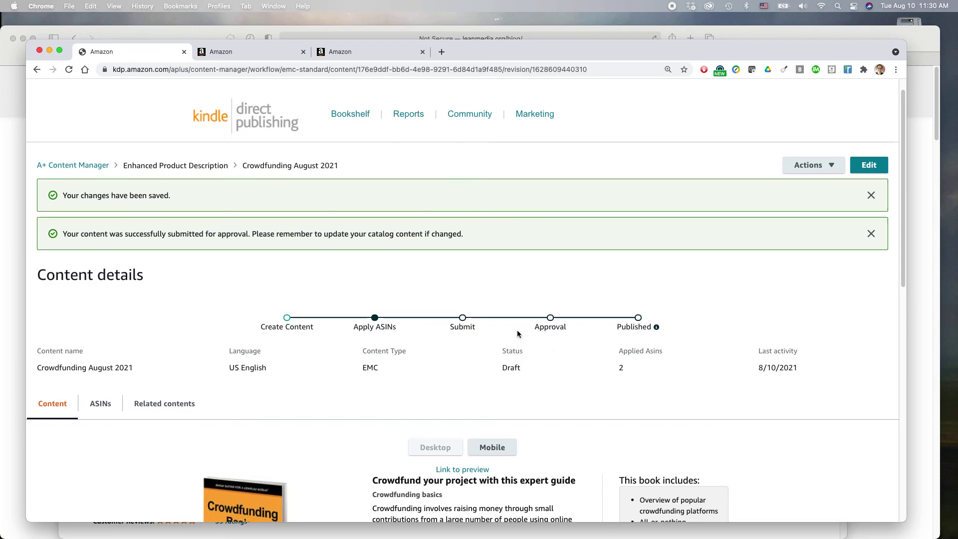
scroll(517, 330, down, 3)
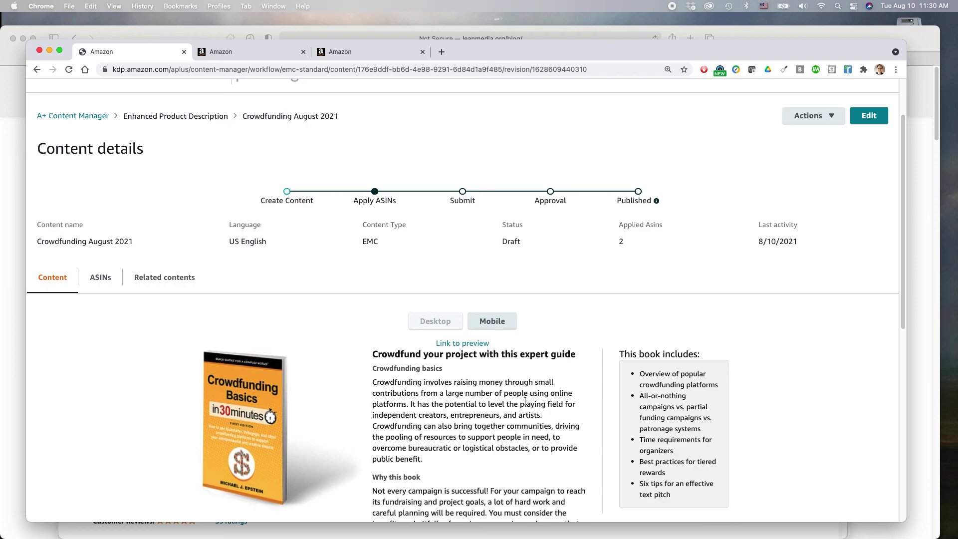
scroll(650, 331, down, 2)
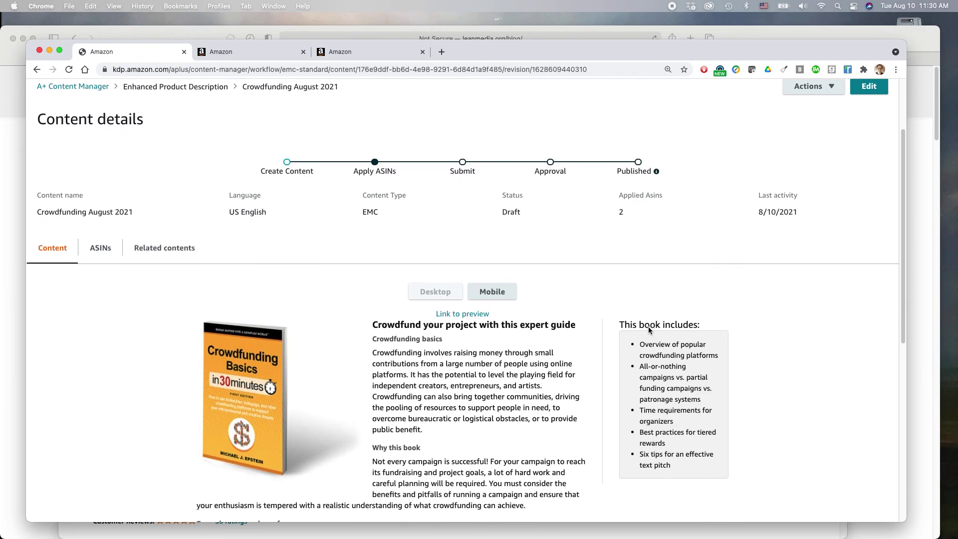
scroll(514, 340, down, 6)
scroll(514, 340, up, 1)
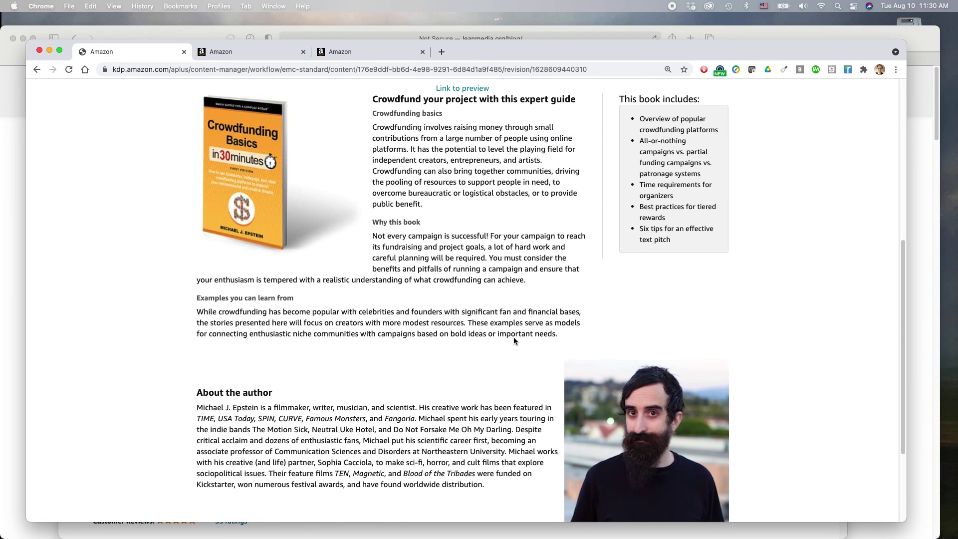
Switch to Safari and look through the posts on the Lean Media blog page.
key(super+Tab)
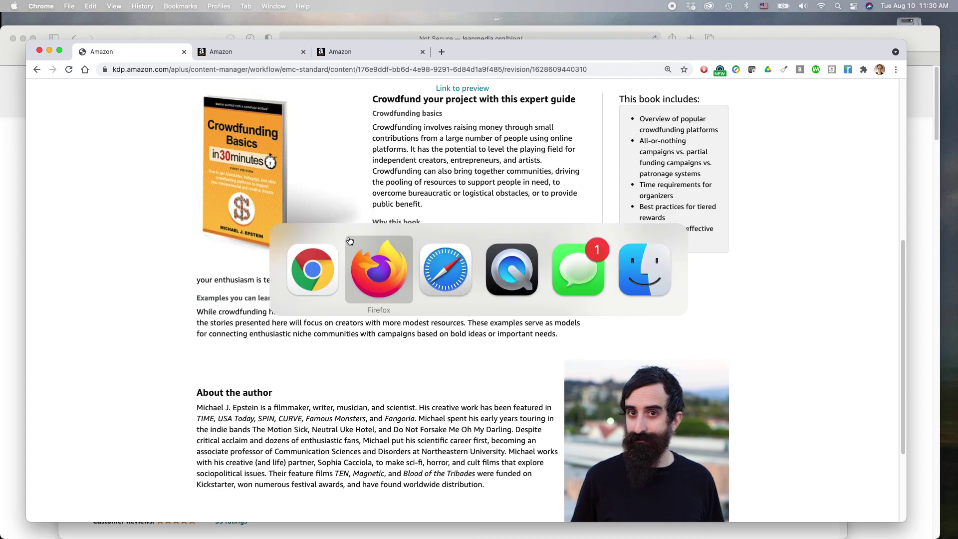
key(super+Tab)
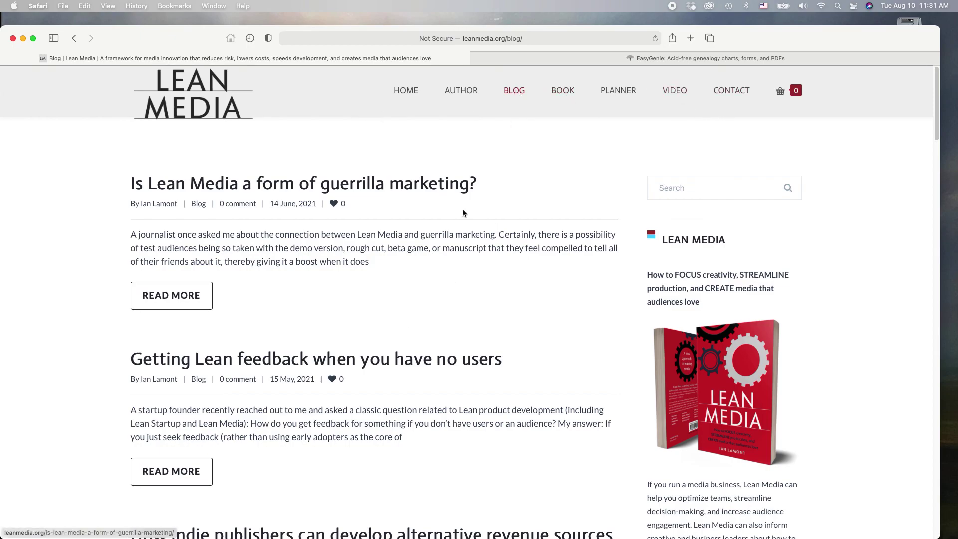
scroll(567, 349, down, 6)
scroll(557, 351, down, 5)
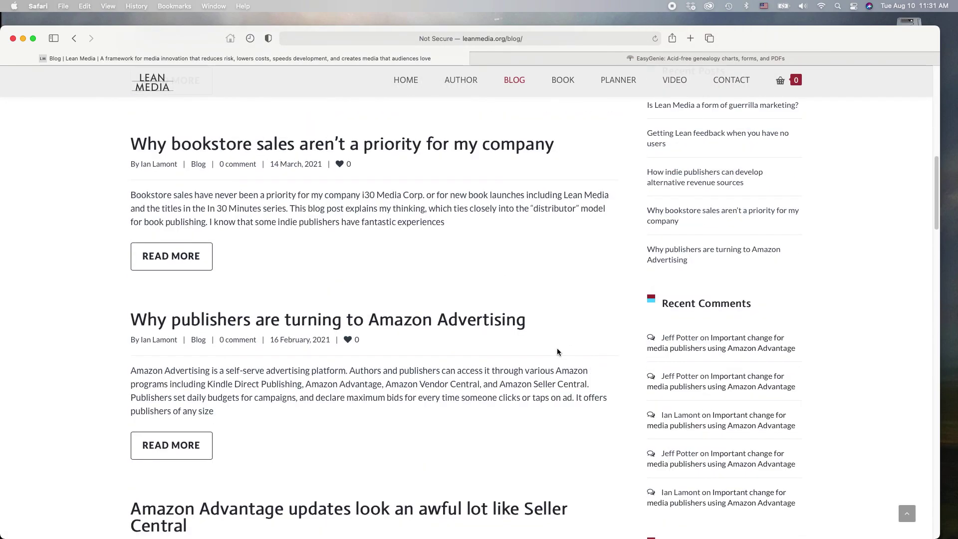
scroll(557, 351, up, 15)
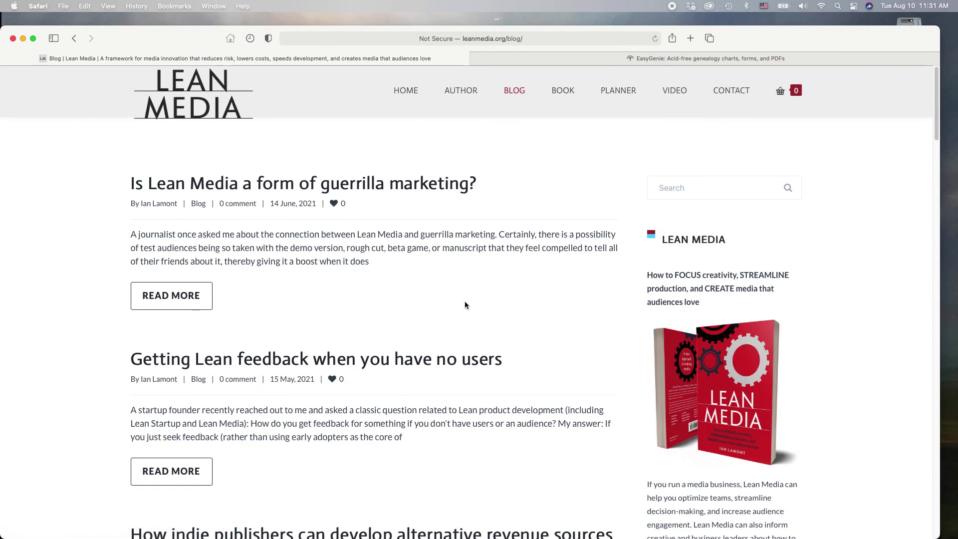